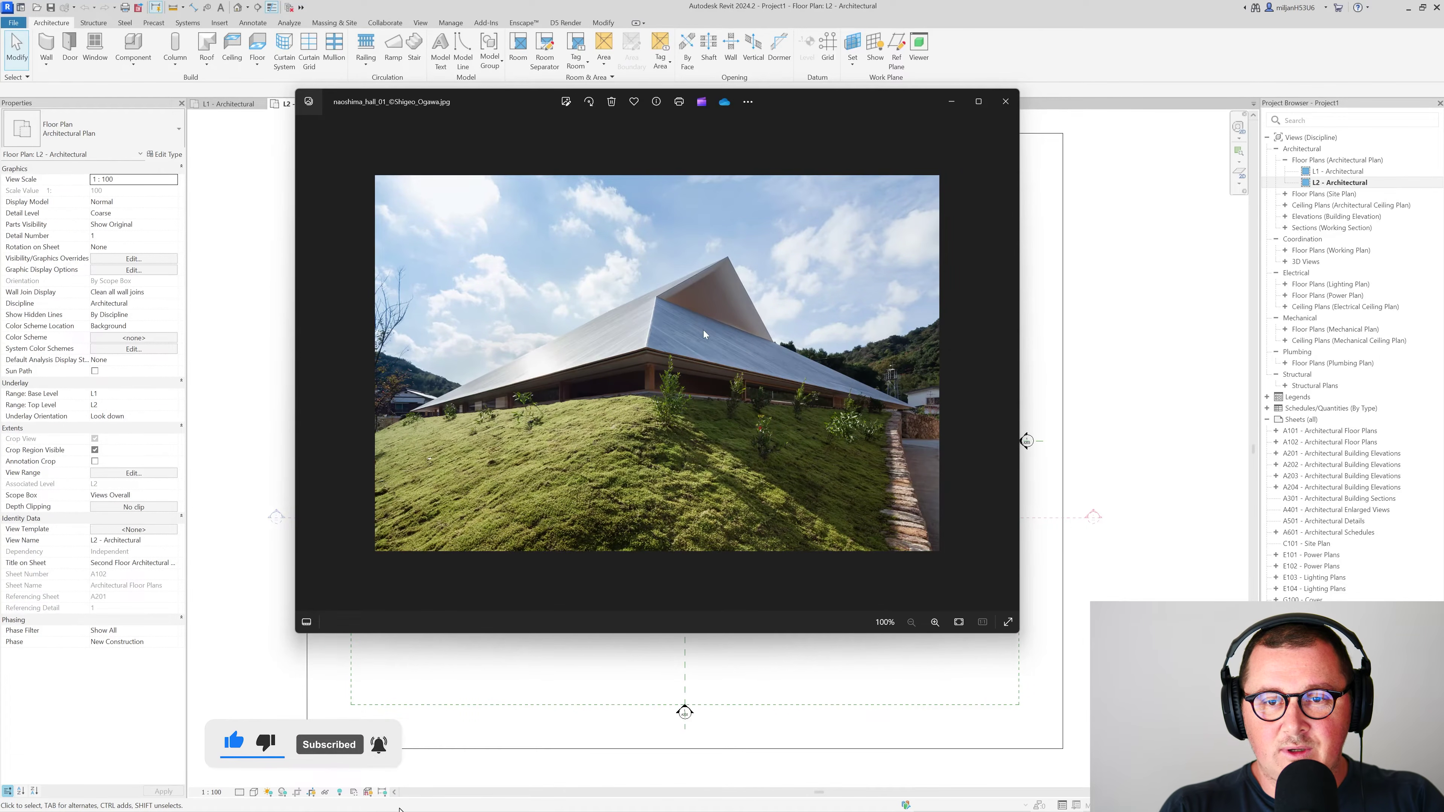
# Step: Trace the roof's eave, corner hip and gable base on a screen capture of the reference photo, discard it and put the photo away
pyautogui.press('Print')
pyautogui.moveTo(363, 162); pyautogui.dragTo(958, 584)
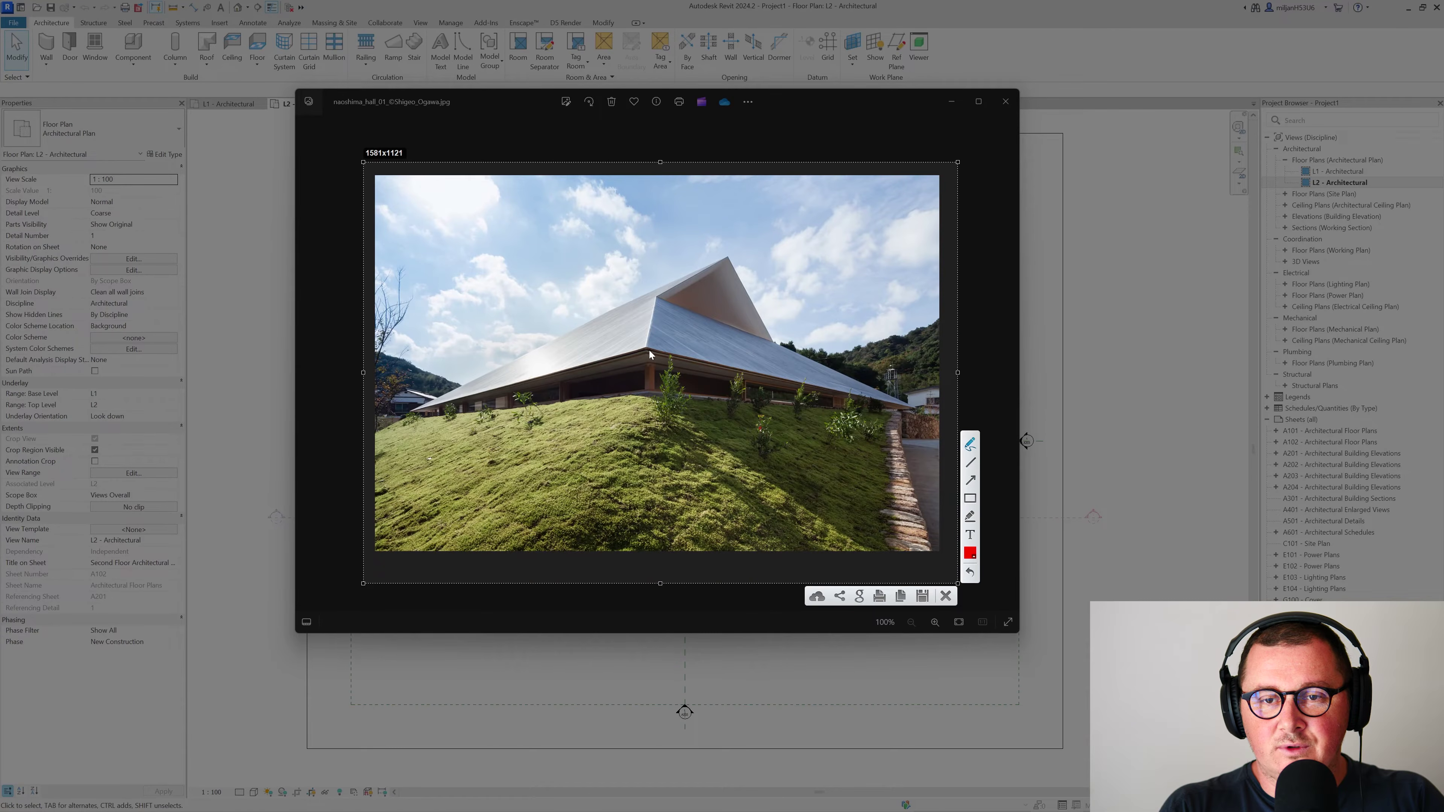
pyautogui.moveTo(650, 355); pyautogui.dragTo(543, 380)
pyautogui.moveTo(426, 419); pyautogui.dragTo(423, 420)
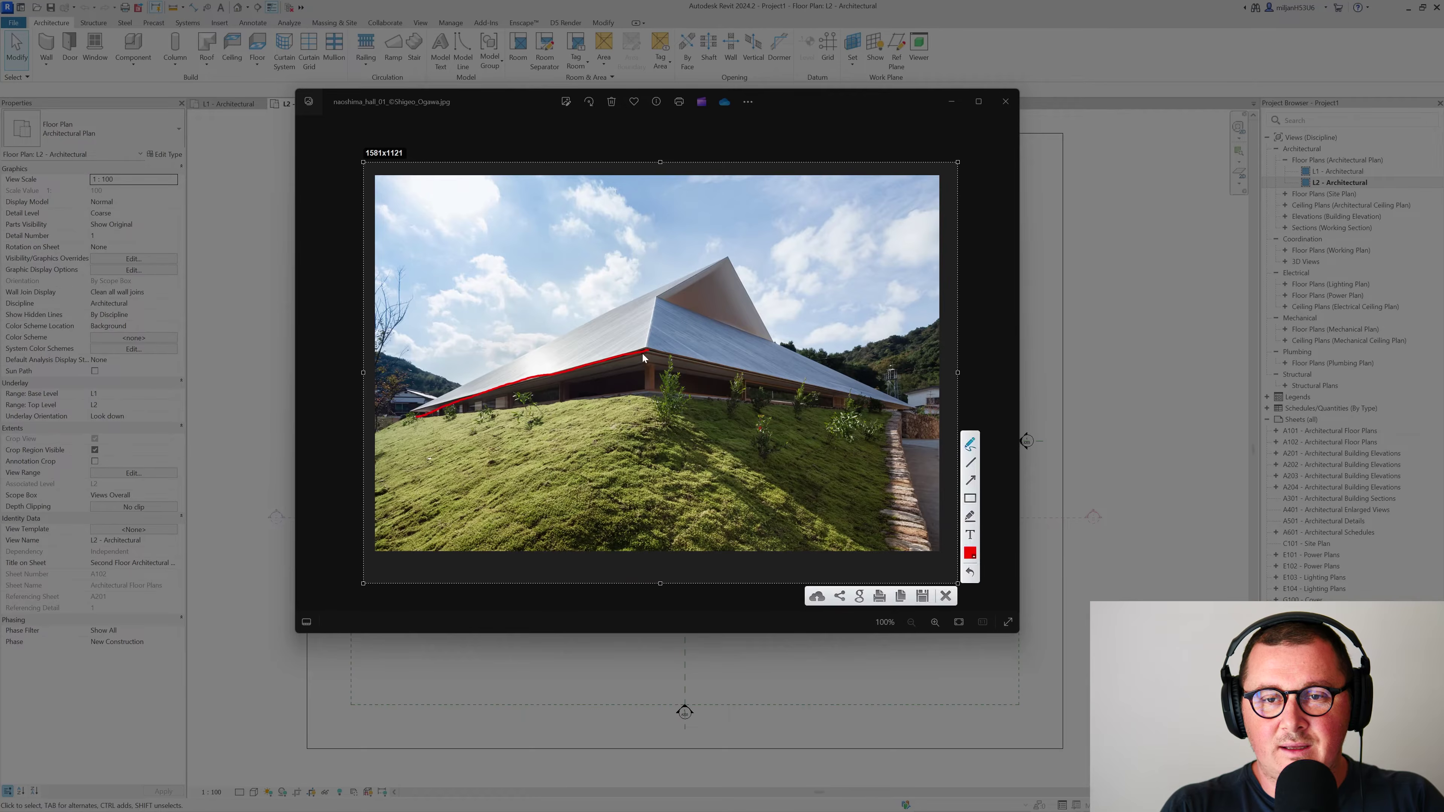
pyautogui.moveTo(645, 358); pyautogui.dragTo(651, 317)
pyautogui.moveTo(759, 326); pyautogui.dragTo(760, 327)
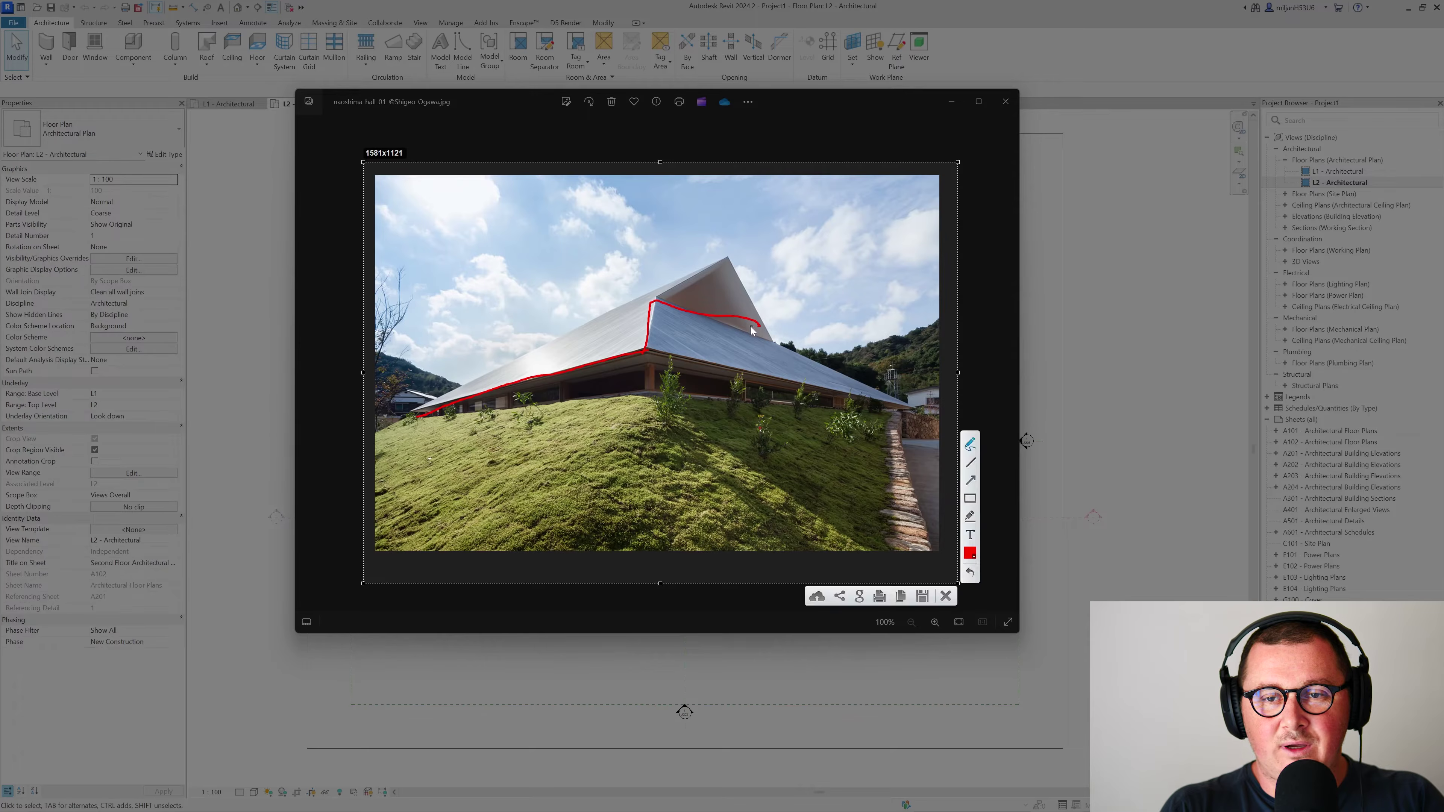
pyautogui.click(946, 596)
pyautogui.click(952, 103)
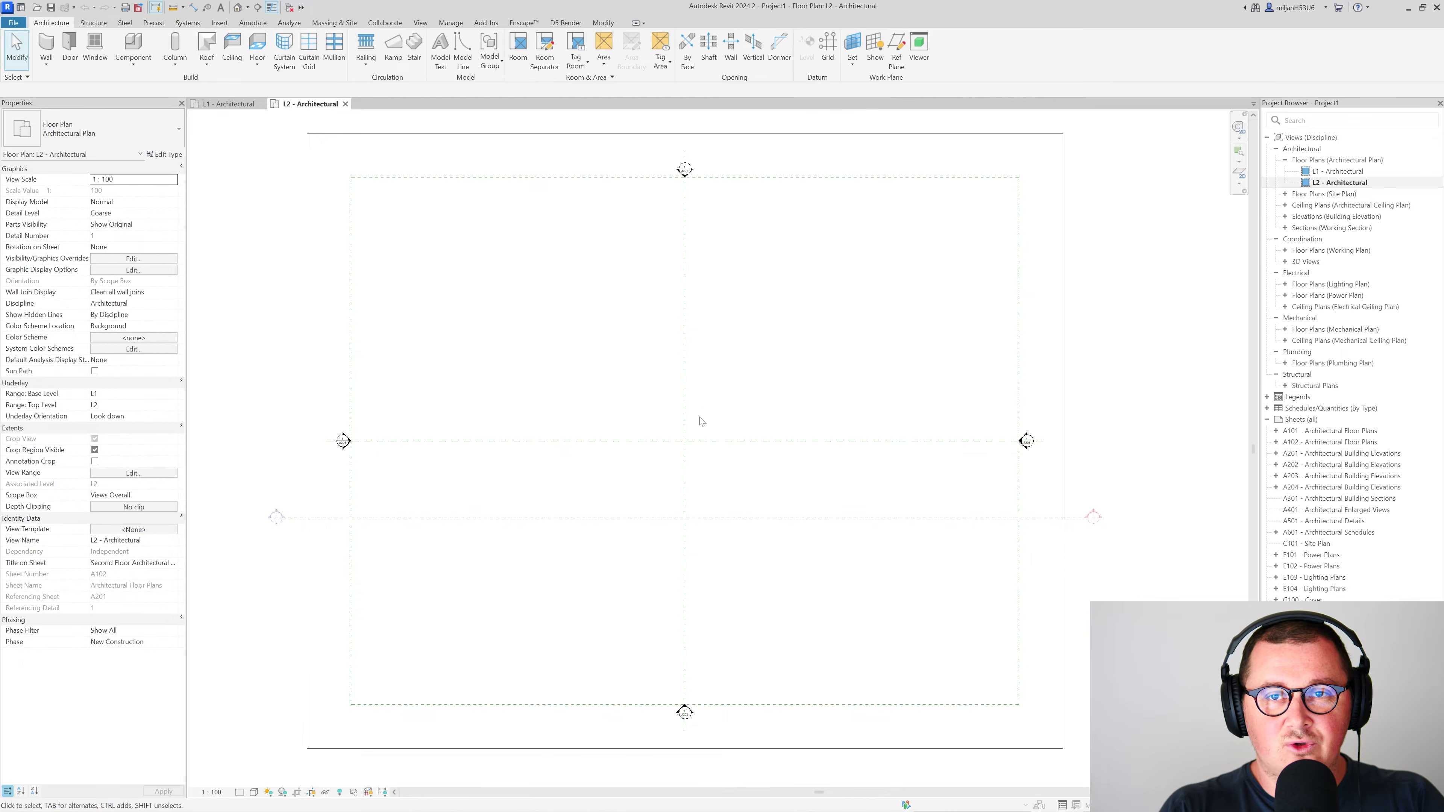
pyautogui.moveTo(699, 417); pyautogui.dragTo(556, 439, button='middle')
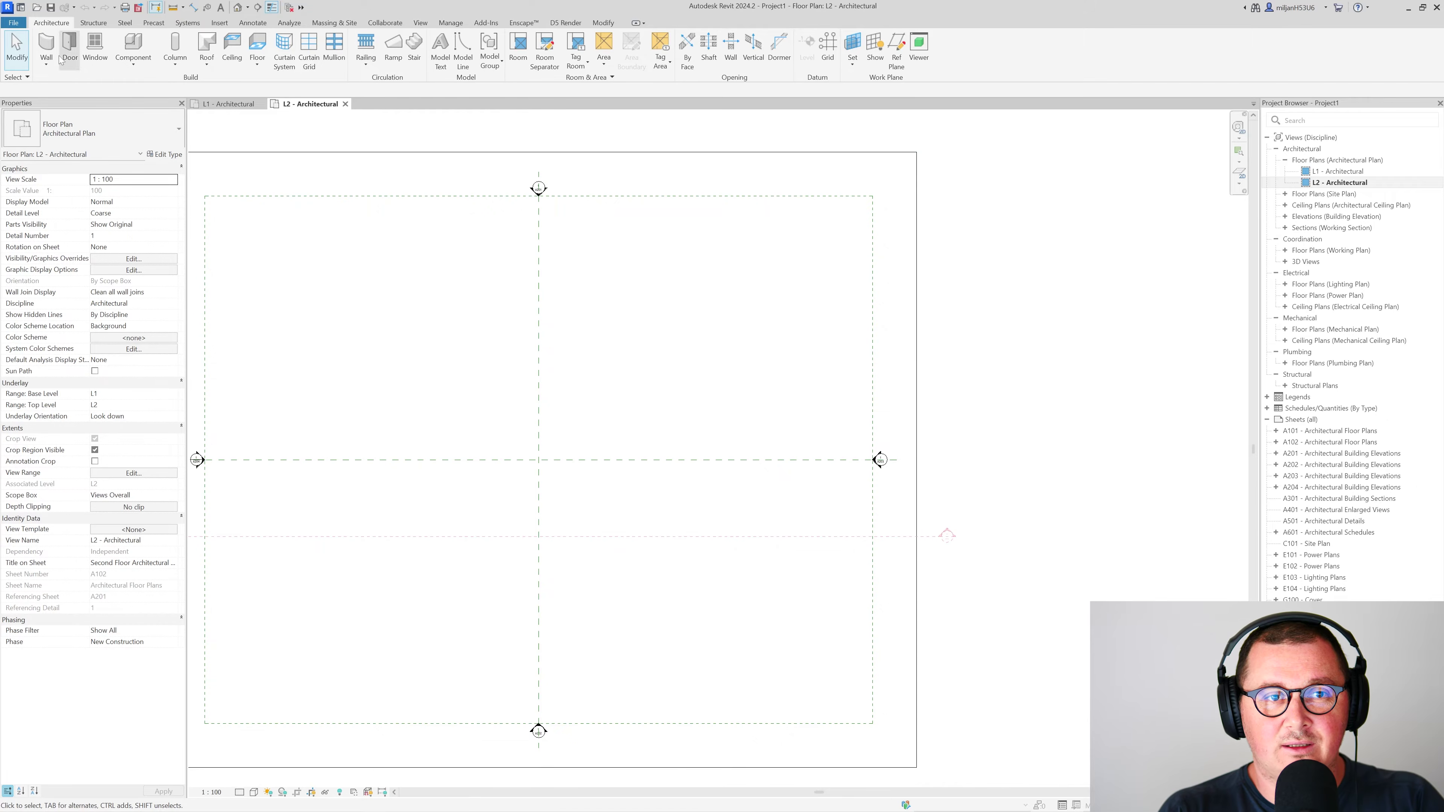
pyautogui.click(207, 49)
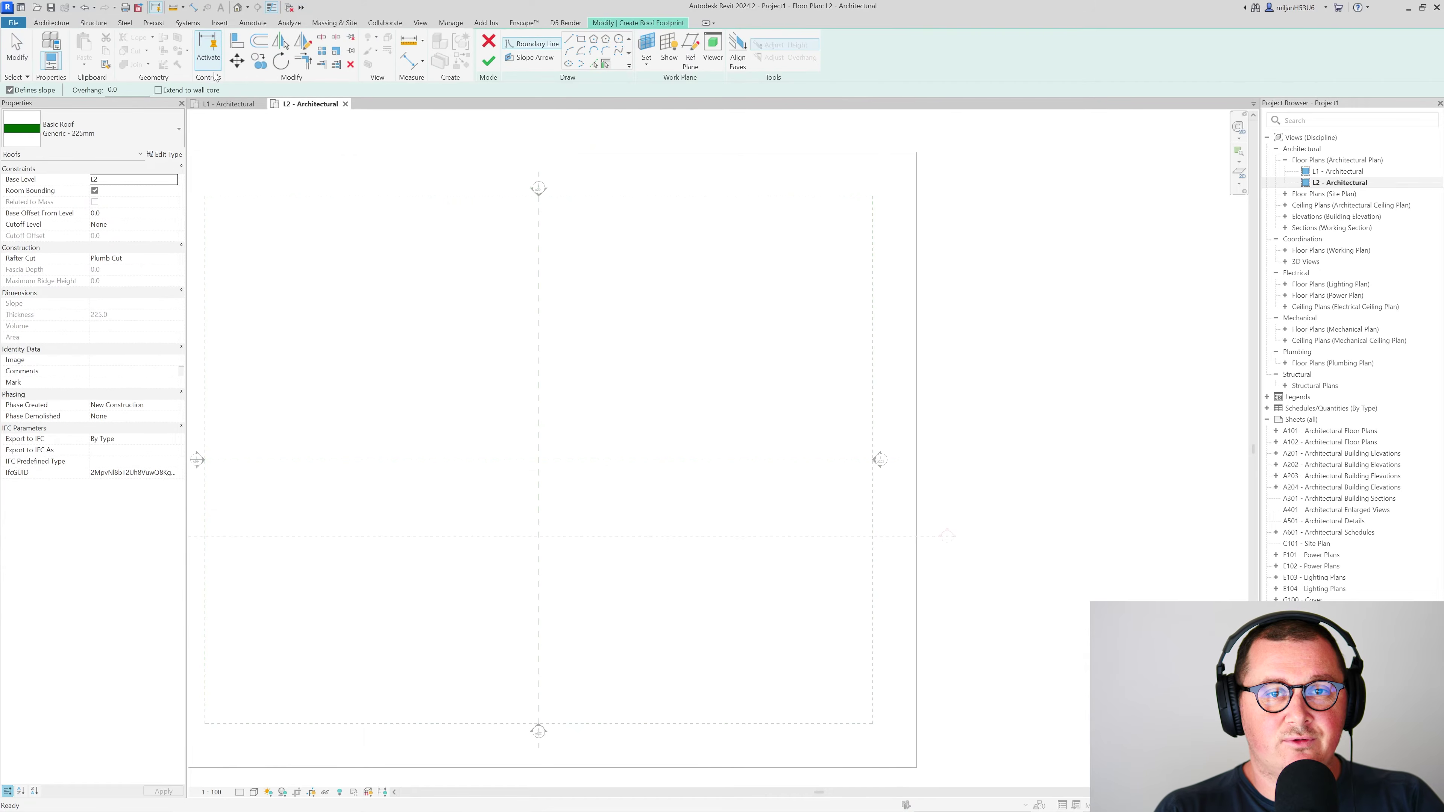
pyautogui.click(488, 41)
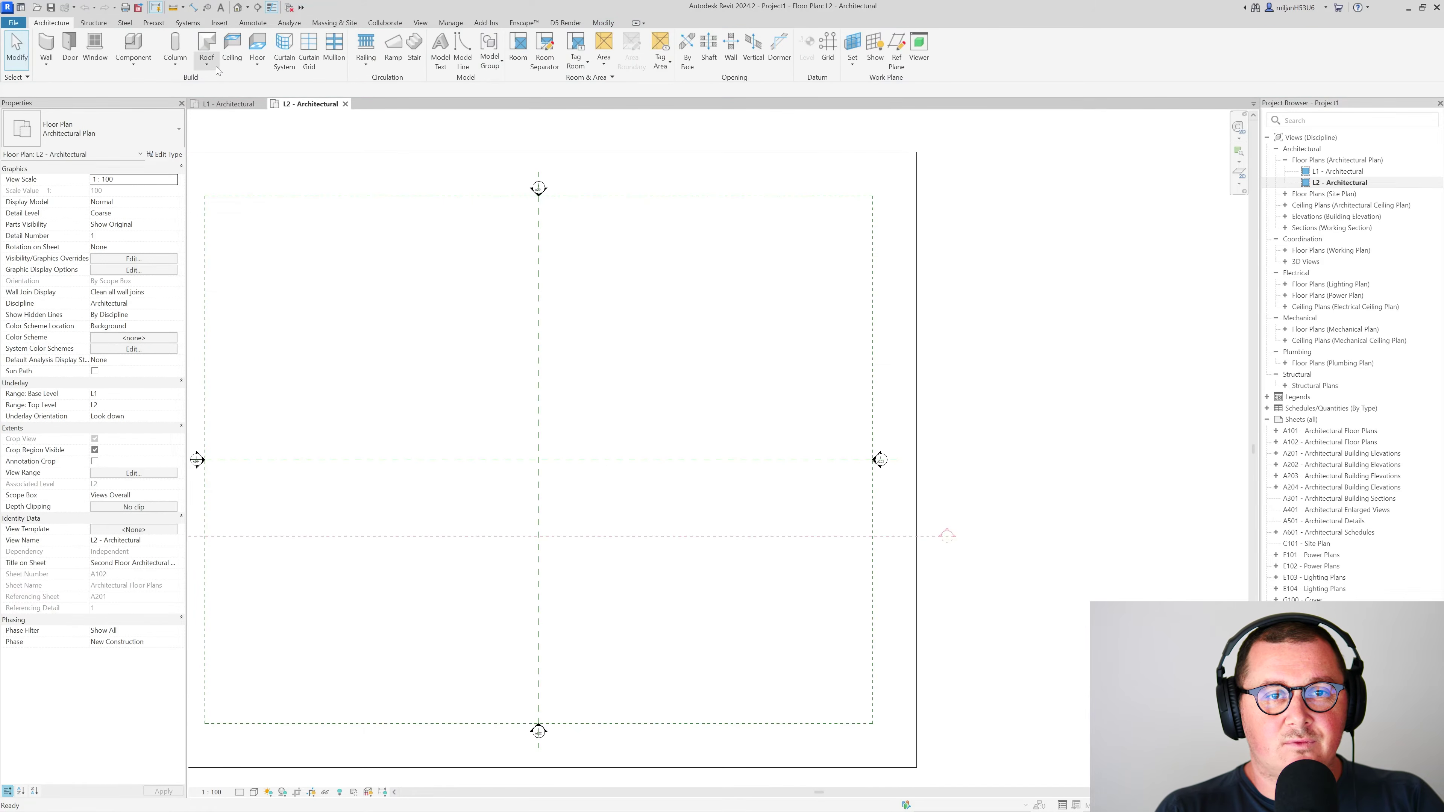
# Step: Start a Roof by Footprint on L2 and draw a 25000 boundary line upward from the reference plane intersection
pyautogui.click(207, 61)
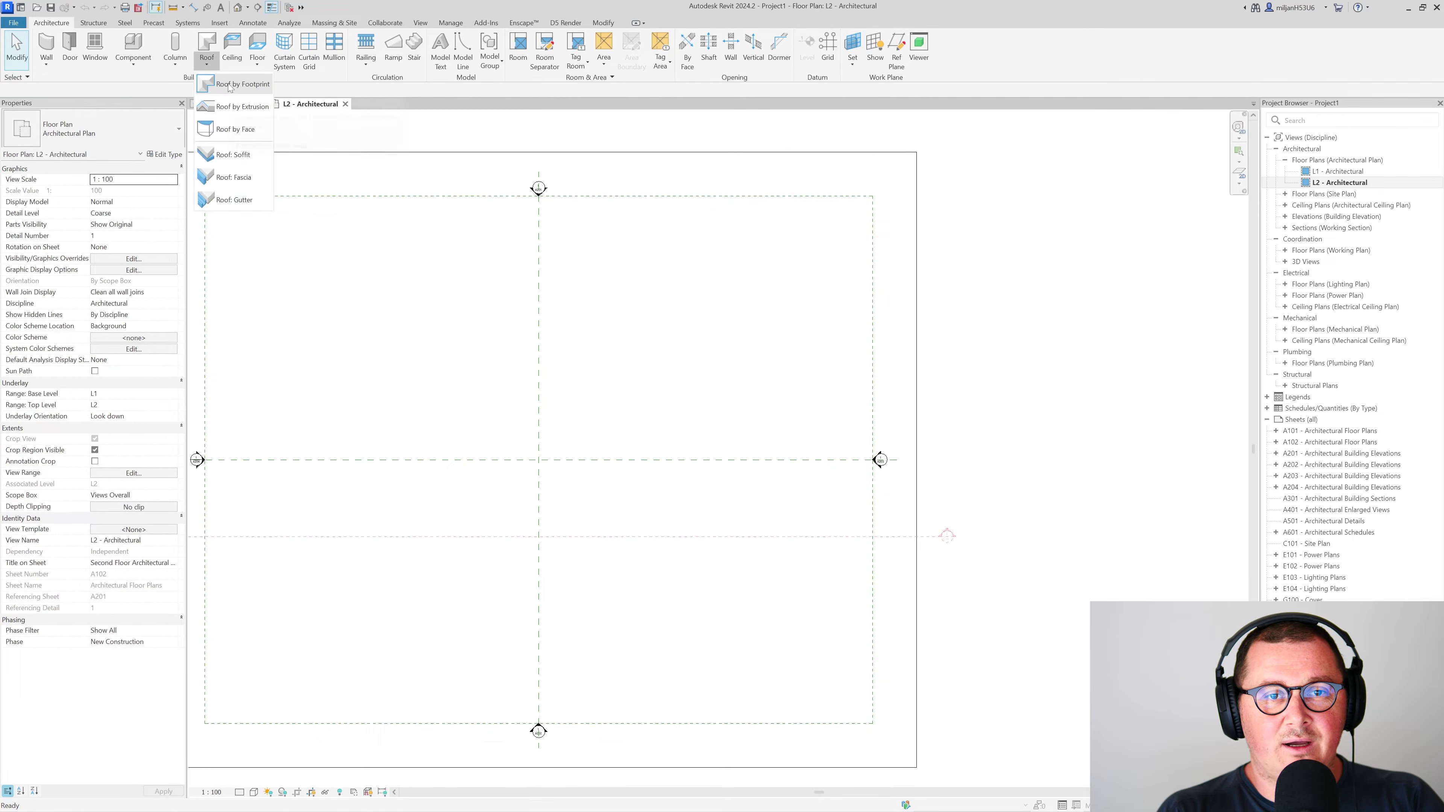
pyautogui.click(234, 100)
pyautogui.click(568, 38)
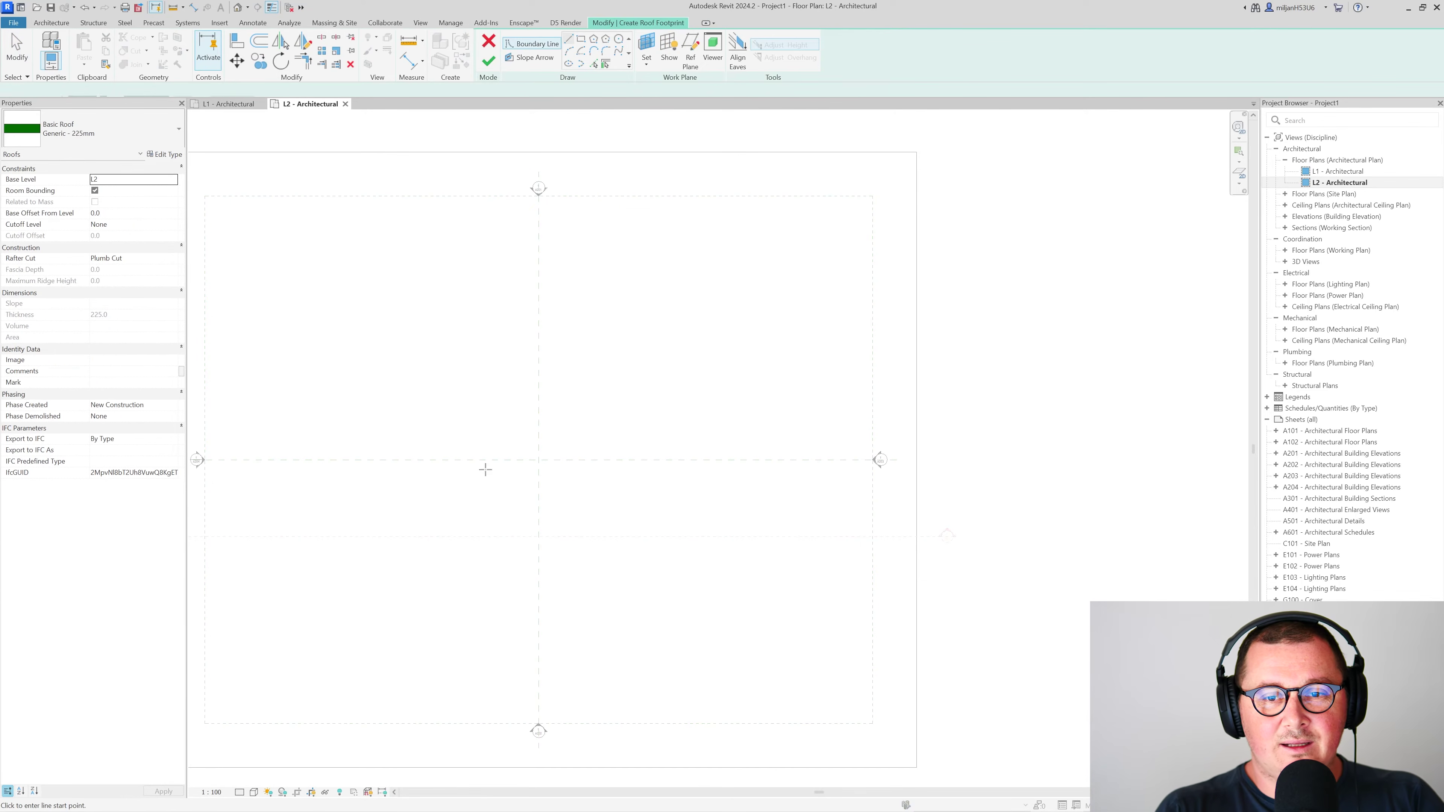
pyautogui.click(539, 460)
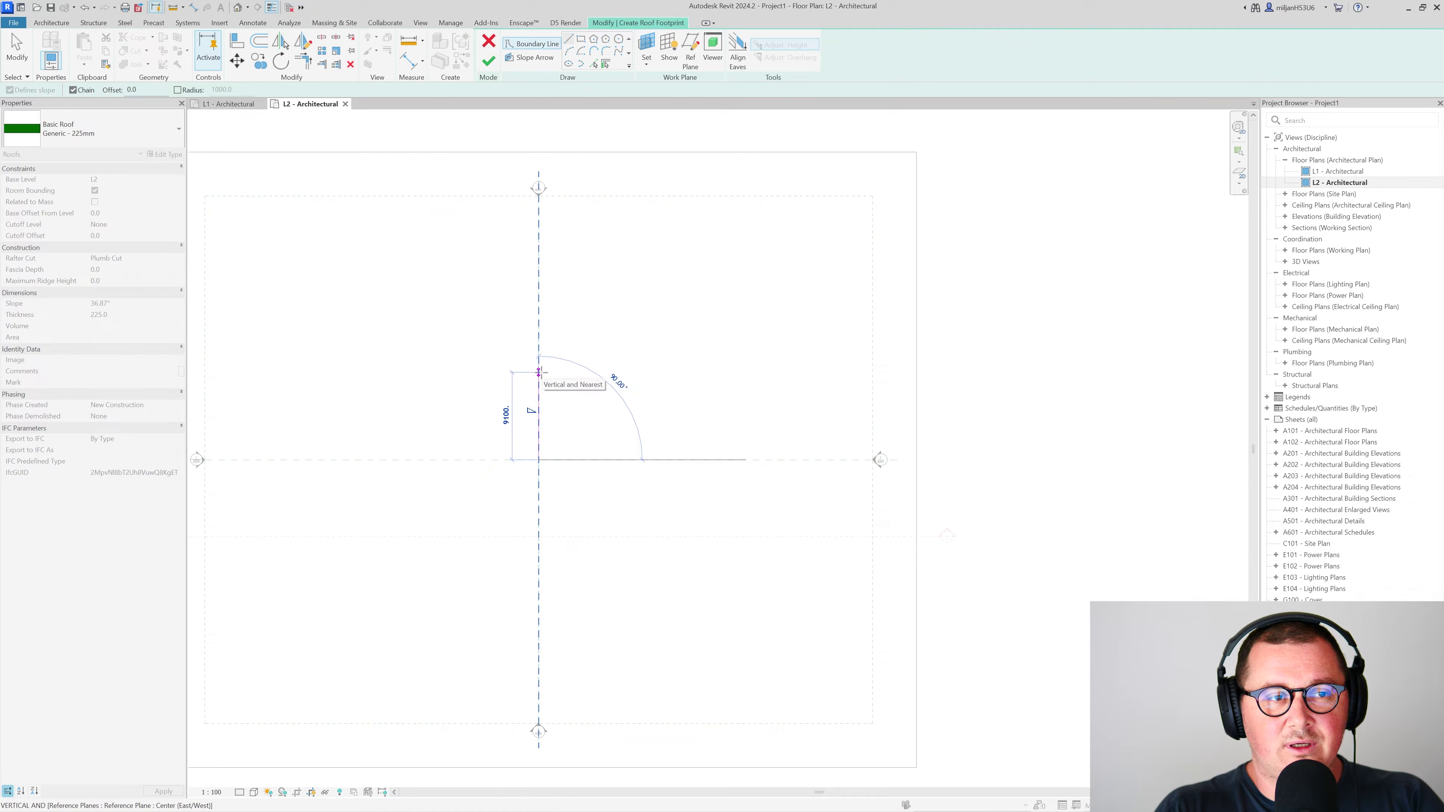
pyautogui.write('25000')
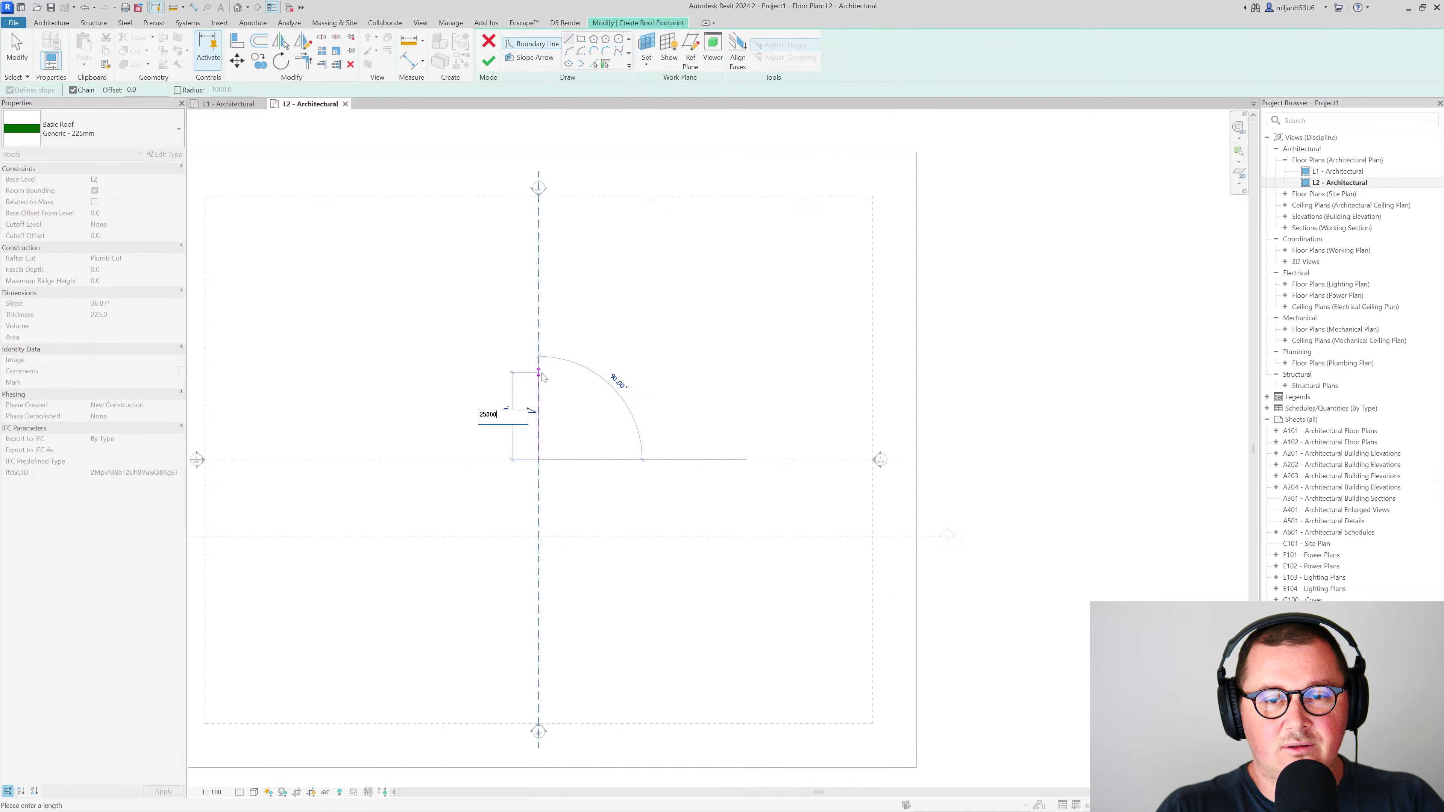
pyautogui.press('Return')
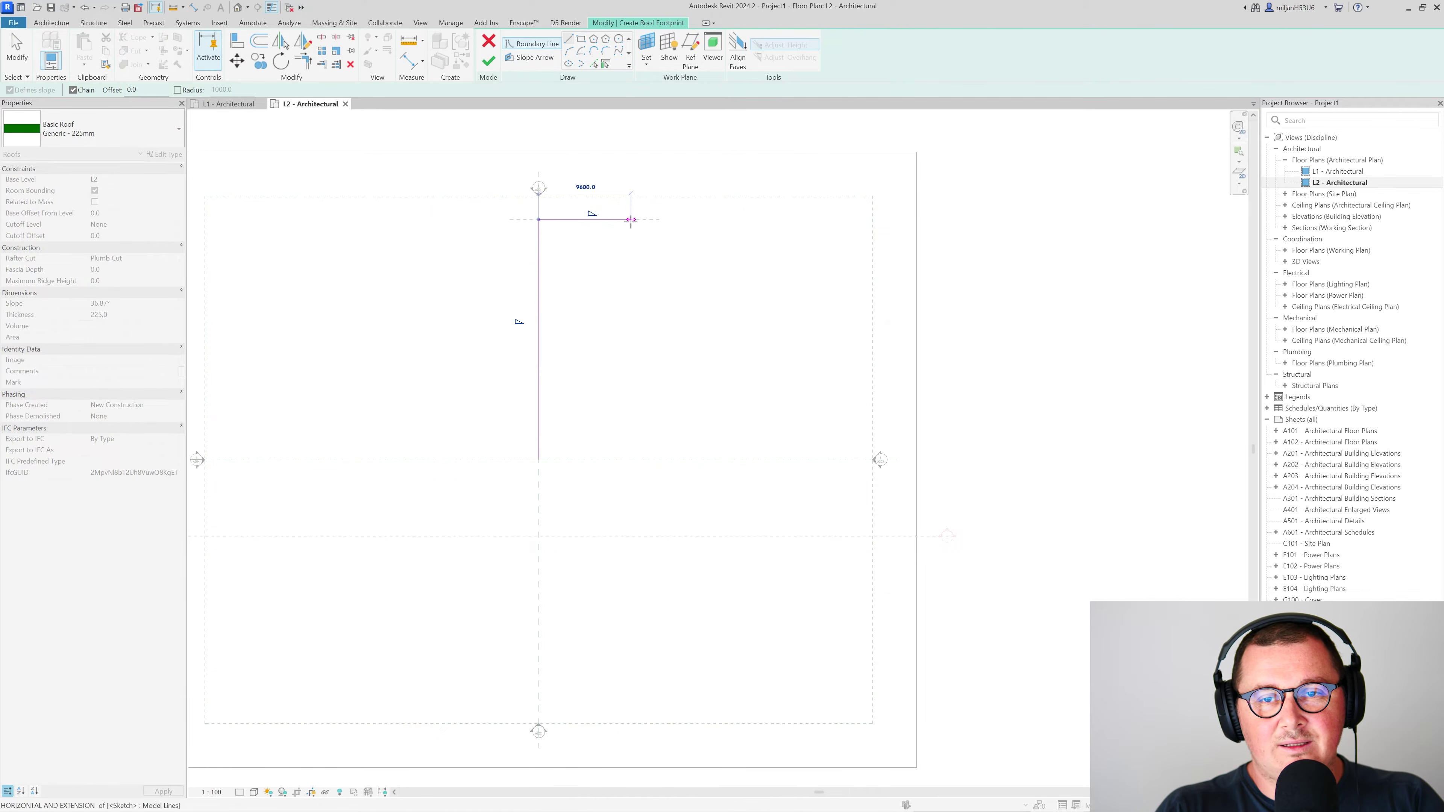
# Step: Complete the rectangular roof boundary with a 15000 wide upper edge, closing it back at the reference plane intersection
pyautogui.write('15000')
pyautogui.press('Return')
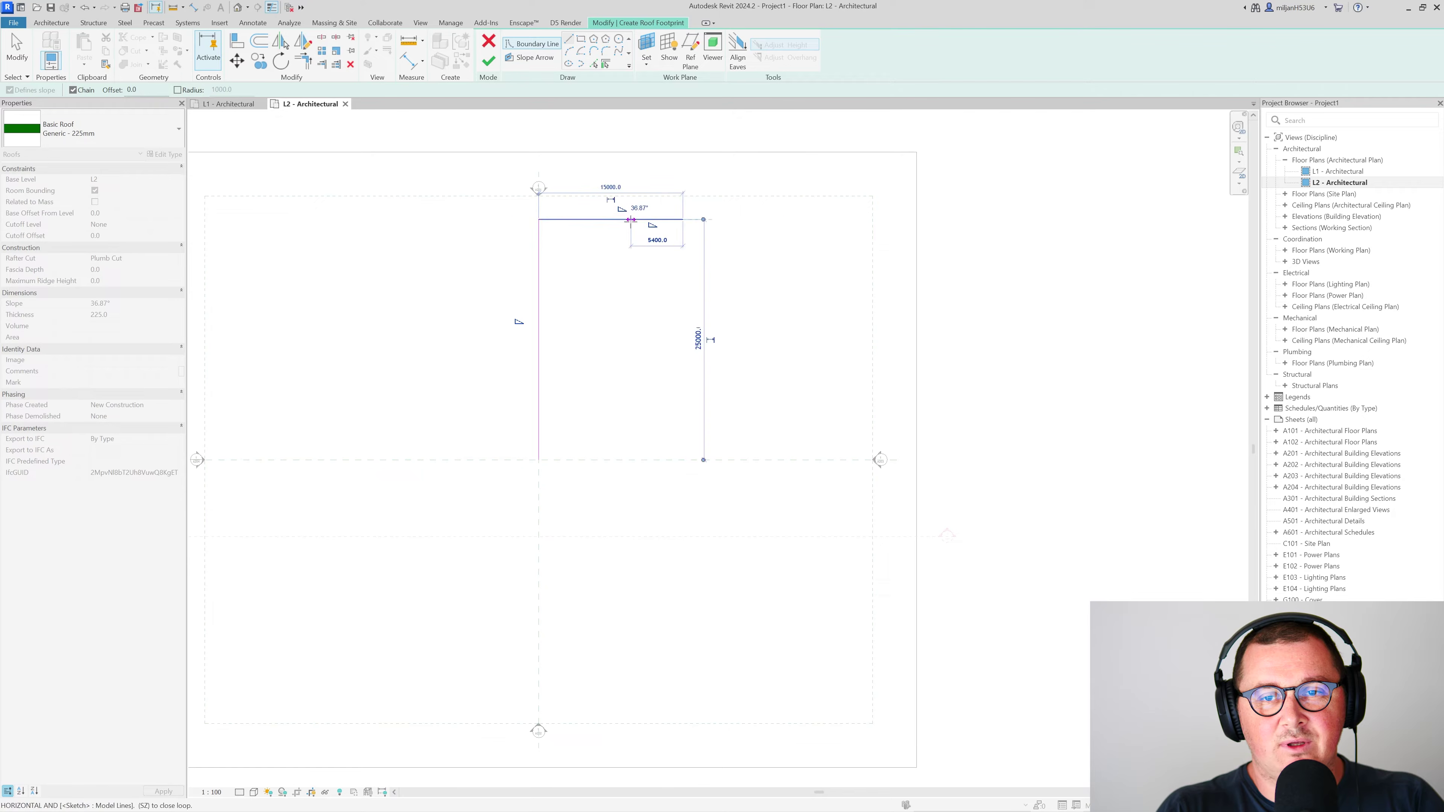
pyautogui.click(683, 460)
pyautogui.click(539, 459)
pyautogui.press('Escape')
pyautogui.press('Escape')
pyautogui.scroll(2, 588, 260)
pyautogui.scroll(1, 588, 259)
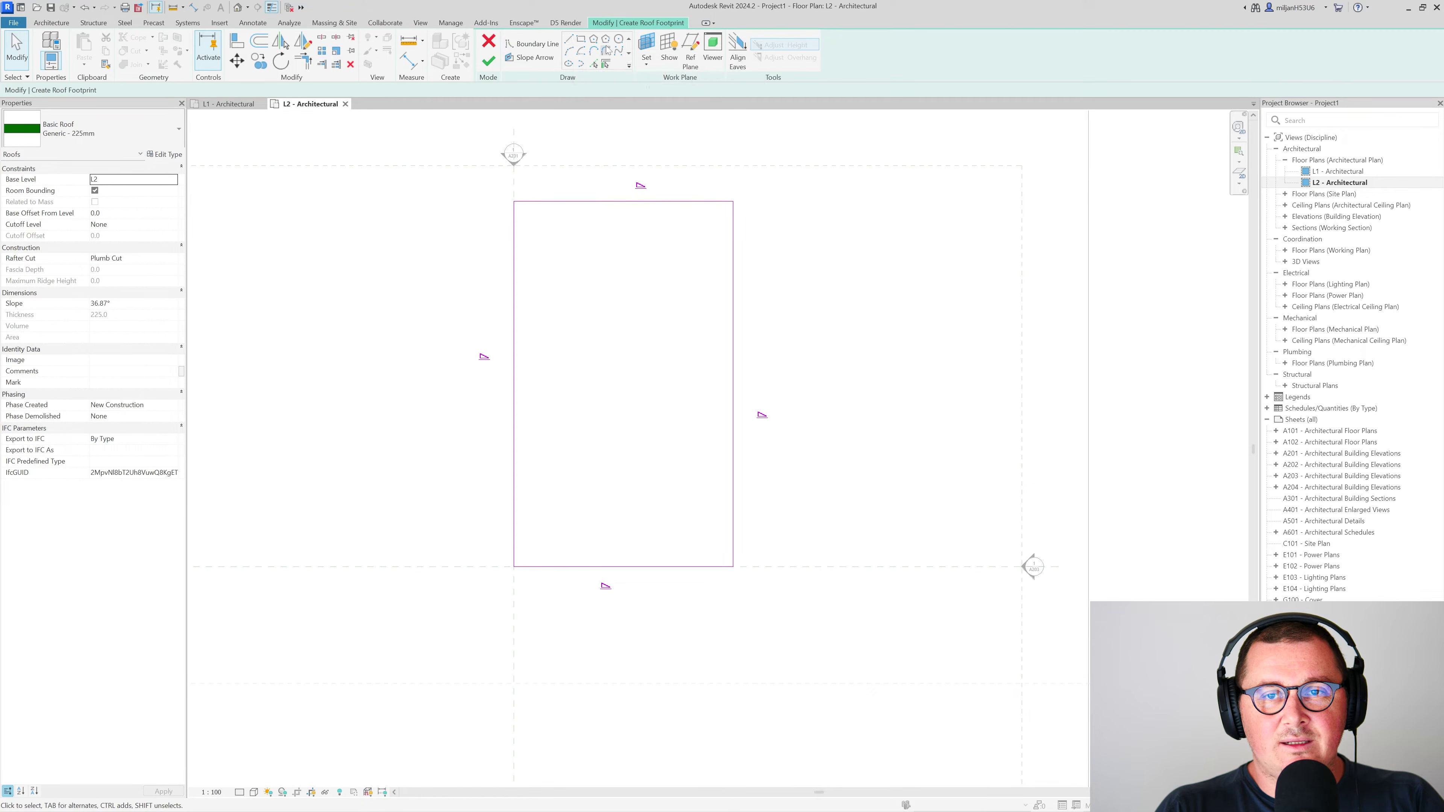
# Step: Mark the recessed gable end and its overhang on a screen capture of the reference photo, discard it and close the photo
pyautogui.hotkey('alt', 'Tab')
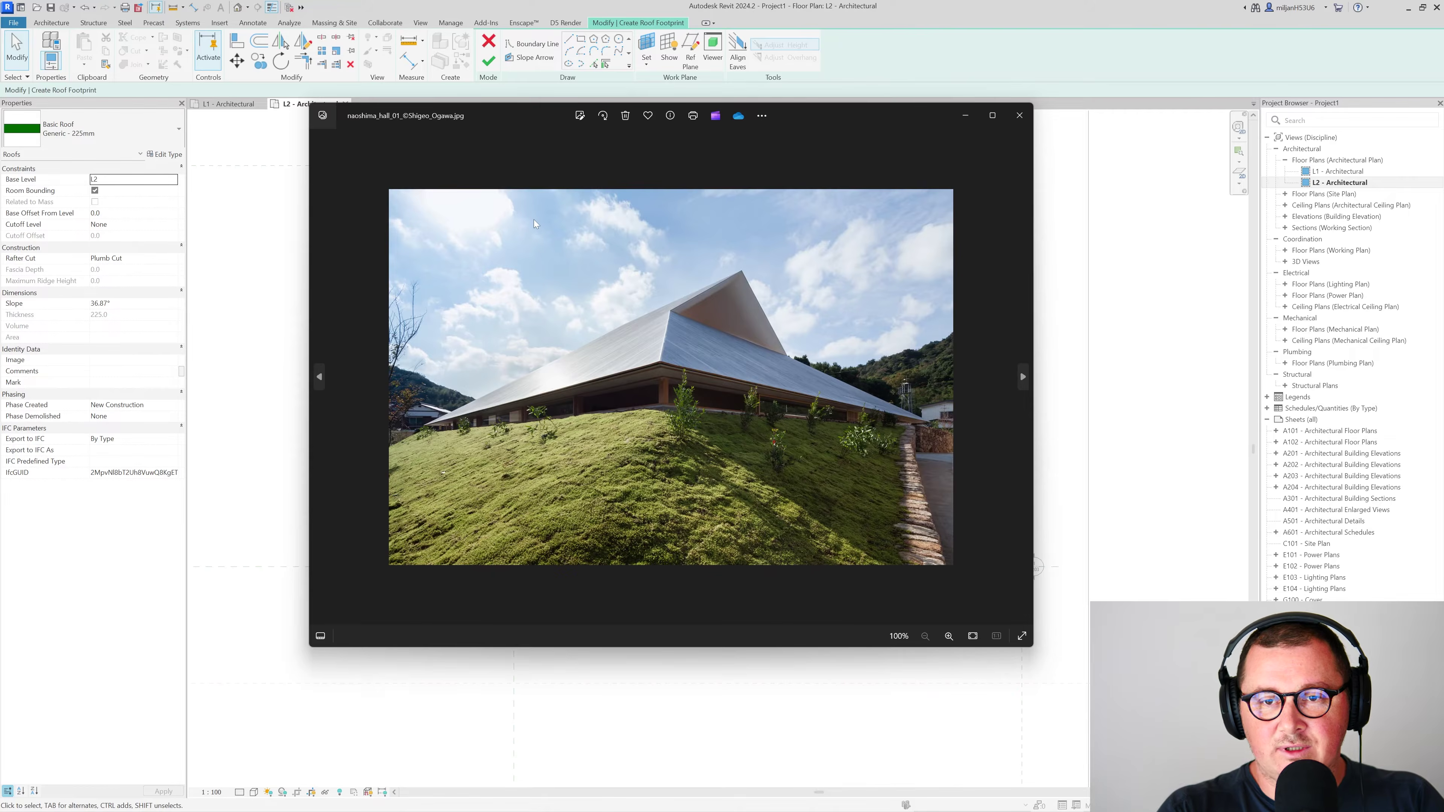
pyautogui.press('Print')
pyautogui.moveTo(491, 230); pyautogui.dragTo(958, 505)
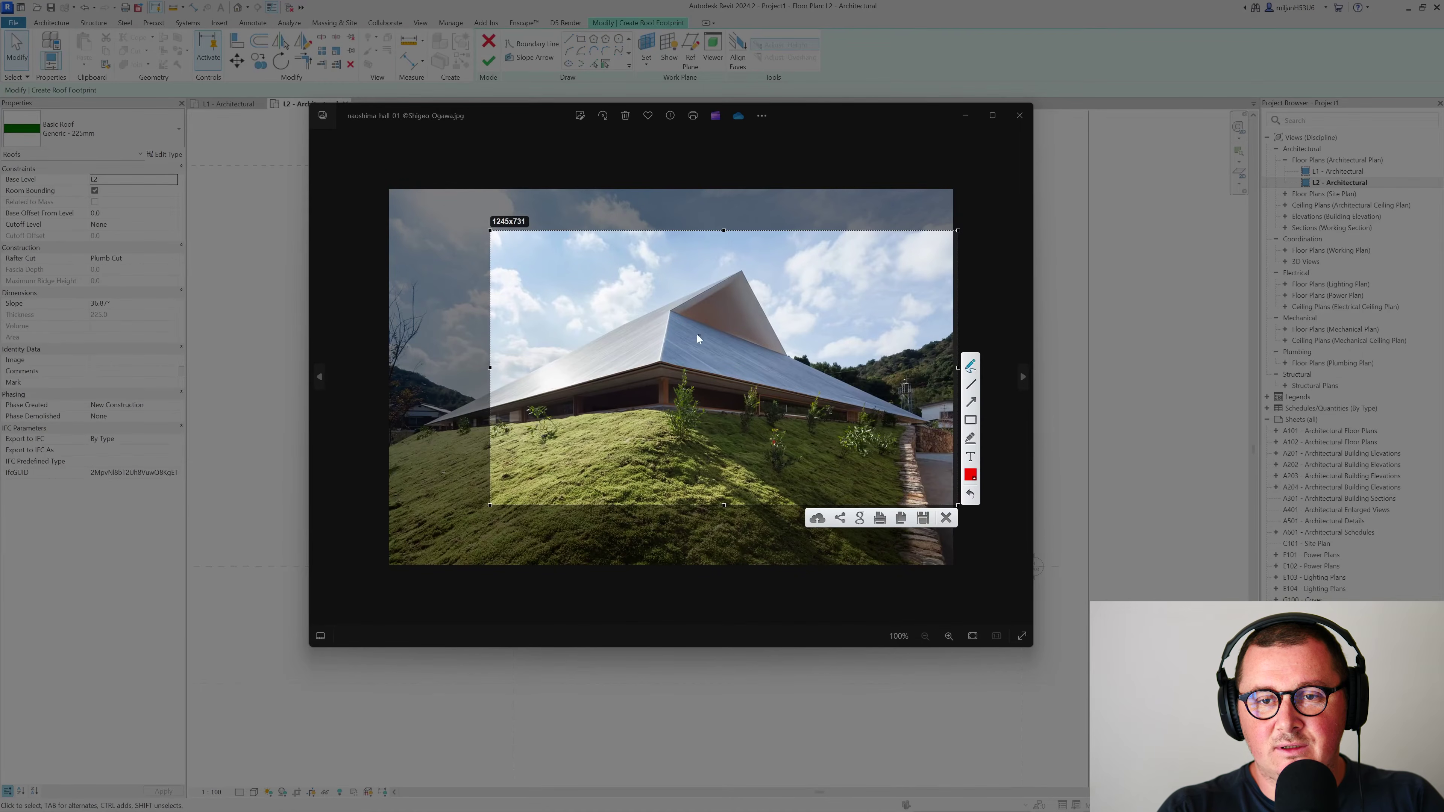
pyautogui.moveTo(673, 312); pyautogui.dragTo(743, 373)
pyautogui.moveTo(724, 324); pyautogui.dragTo(752, 292)
pyautogui.moveTo(657, 318)
pyautogui.mouseDown()
pyautogui.moveTo(707, 284)
pyautogui.moveTo(697, 295)
pyautogui.mouseUp()
pyautogui.moveTo(708, 272); pyautogui.dragTo(722, 268)
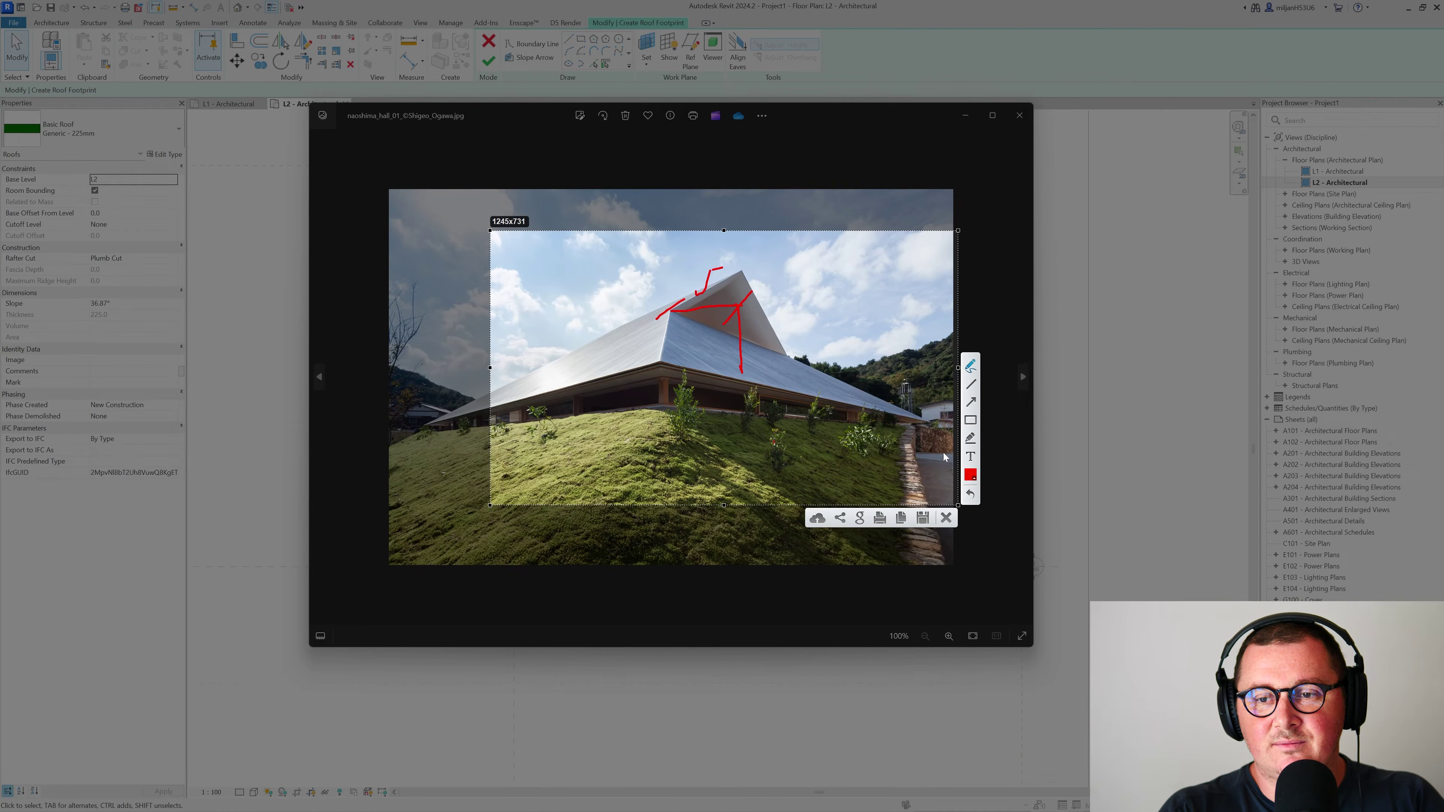
pyautogui.click(947, 518)
pyautogui.click(1020, 115)
# Step: Add boundary lines offset 5000 inward from the rectangle's upper and lower short edges
pyautogui.click(592, 64)
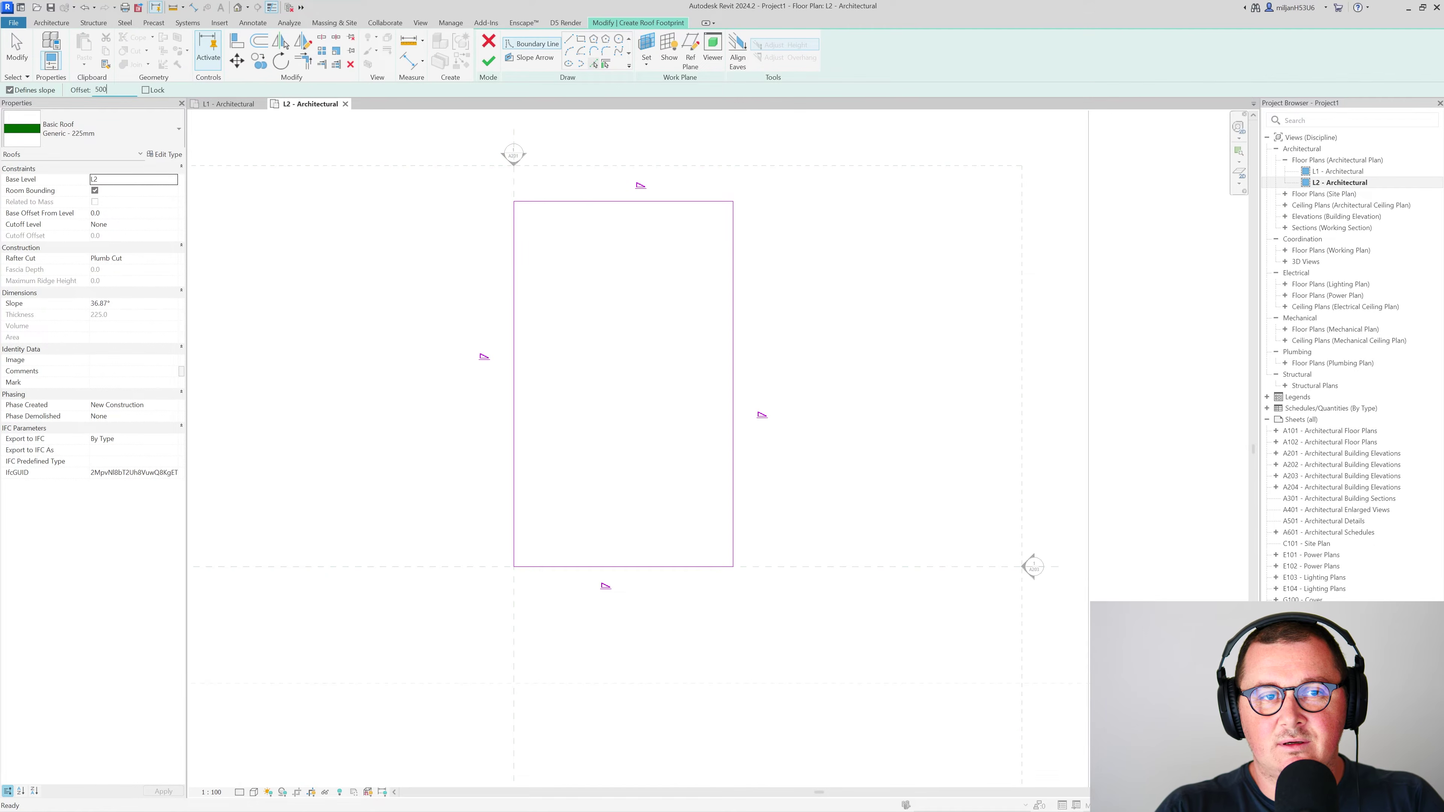
pyautogui.click(587, 202)
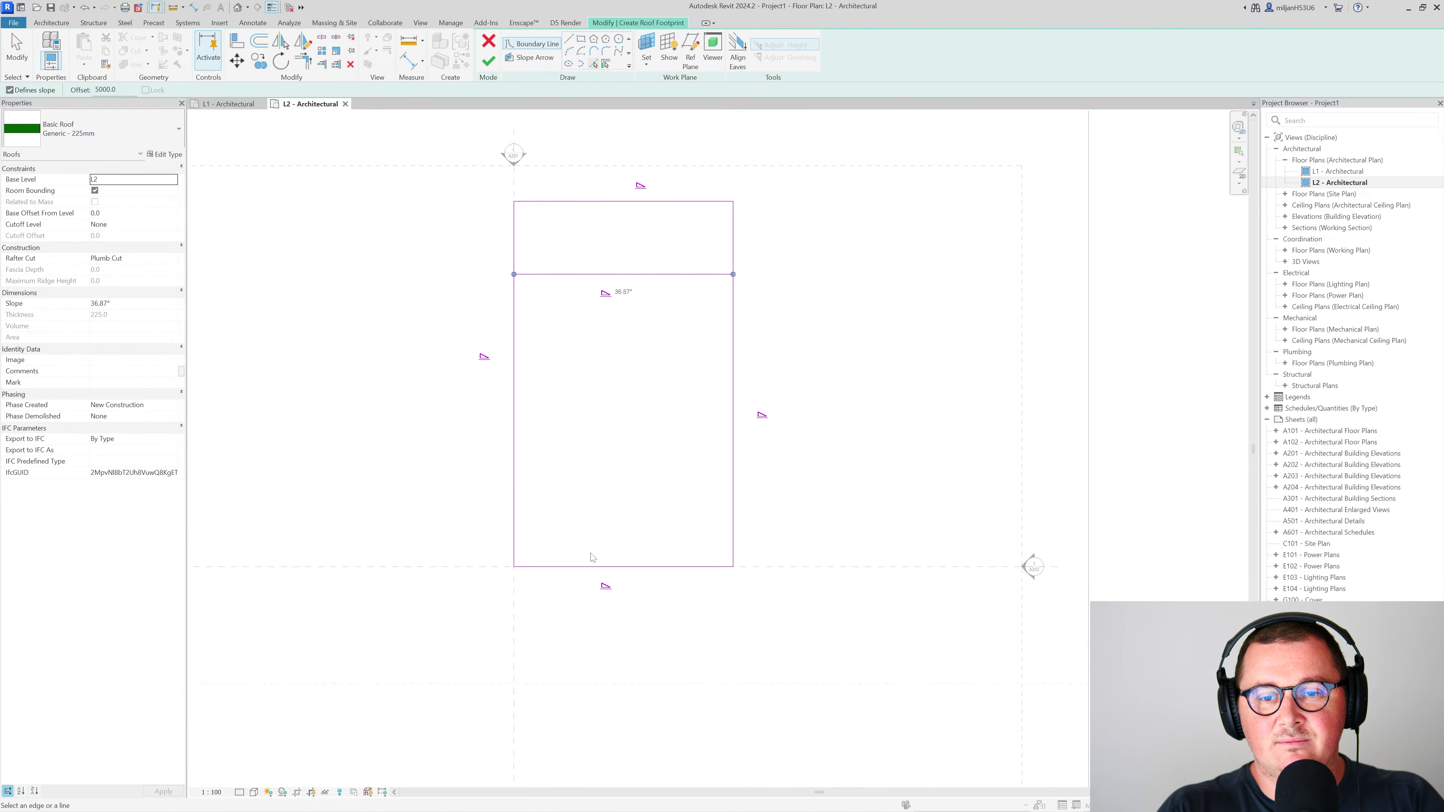
pyautogui.click(593, 568)
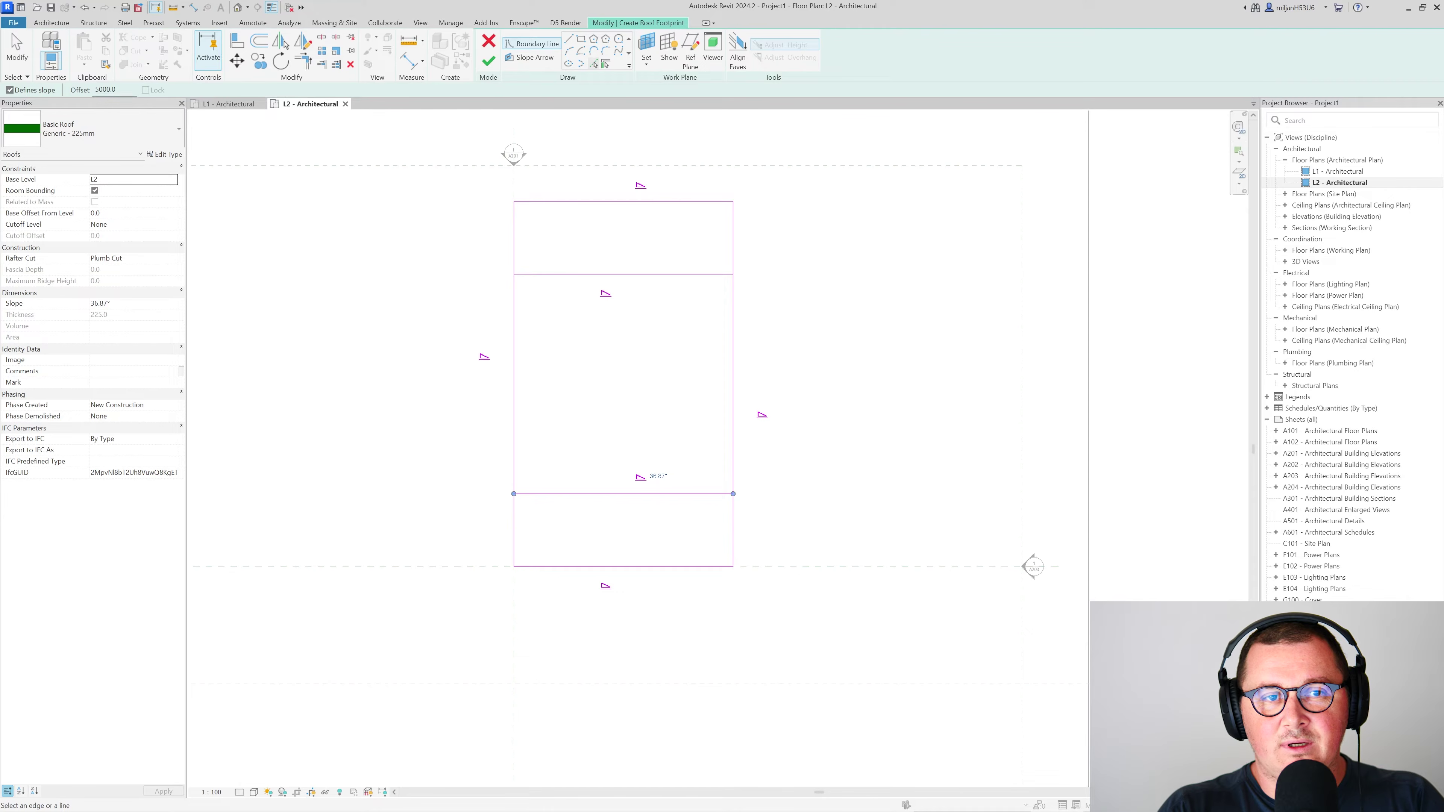
# Step: Turn off Defines Roof Slope for all six boundary lines of the roof sketch
pyautogui.click(16, 48)
pyautogui.moveTo(407, 179)
pyautogui.mouseDown()
pyautogui.moveTo(480, 210)
pyautogui.moveTo(863, 617)
pyautogui.mouseUp()
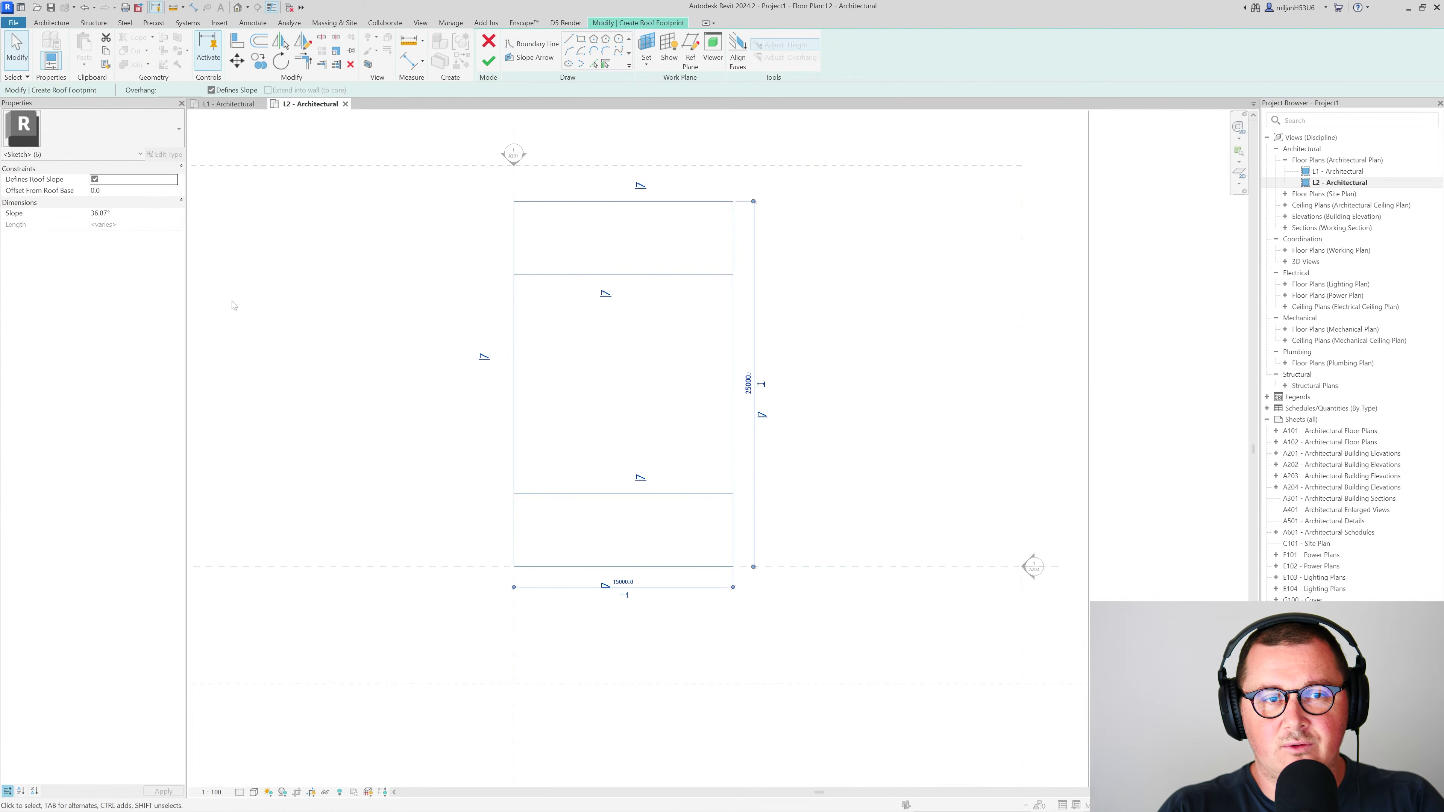
pyautogui.click(94, 179)
pyautogui.click(329, 297)
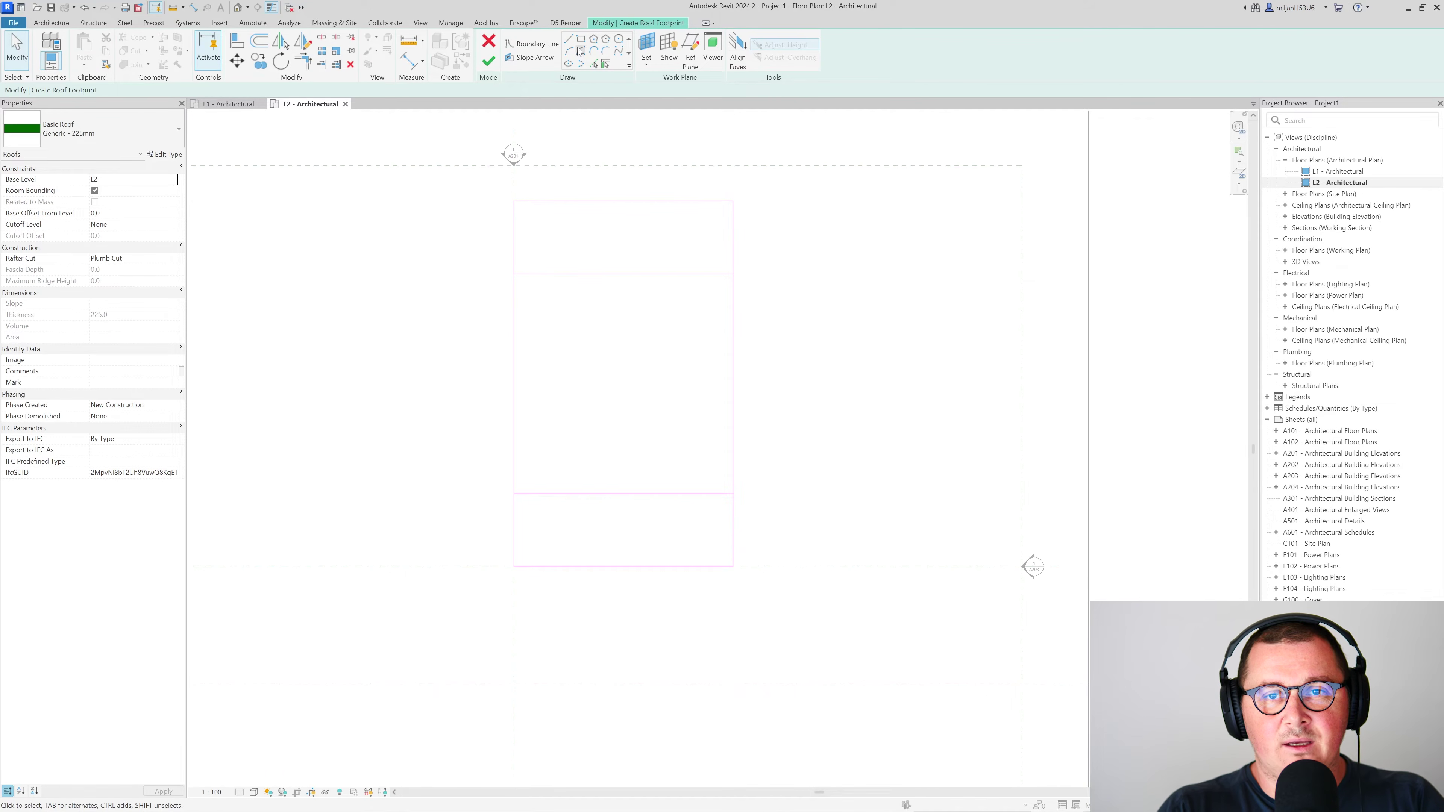
# Step: Draw short diagonal boundary lines inward from the rectangle's two upper corners
pyautogui.click(569, 39)
pyautogui.click(515, 202)
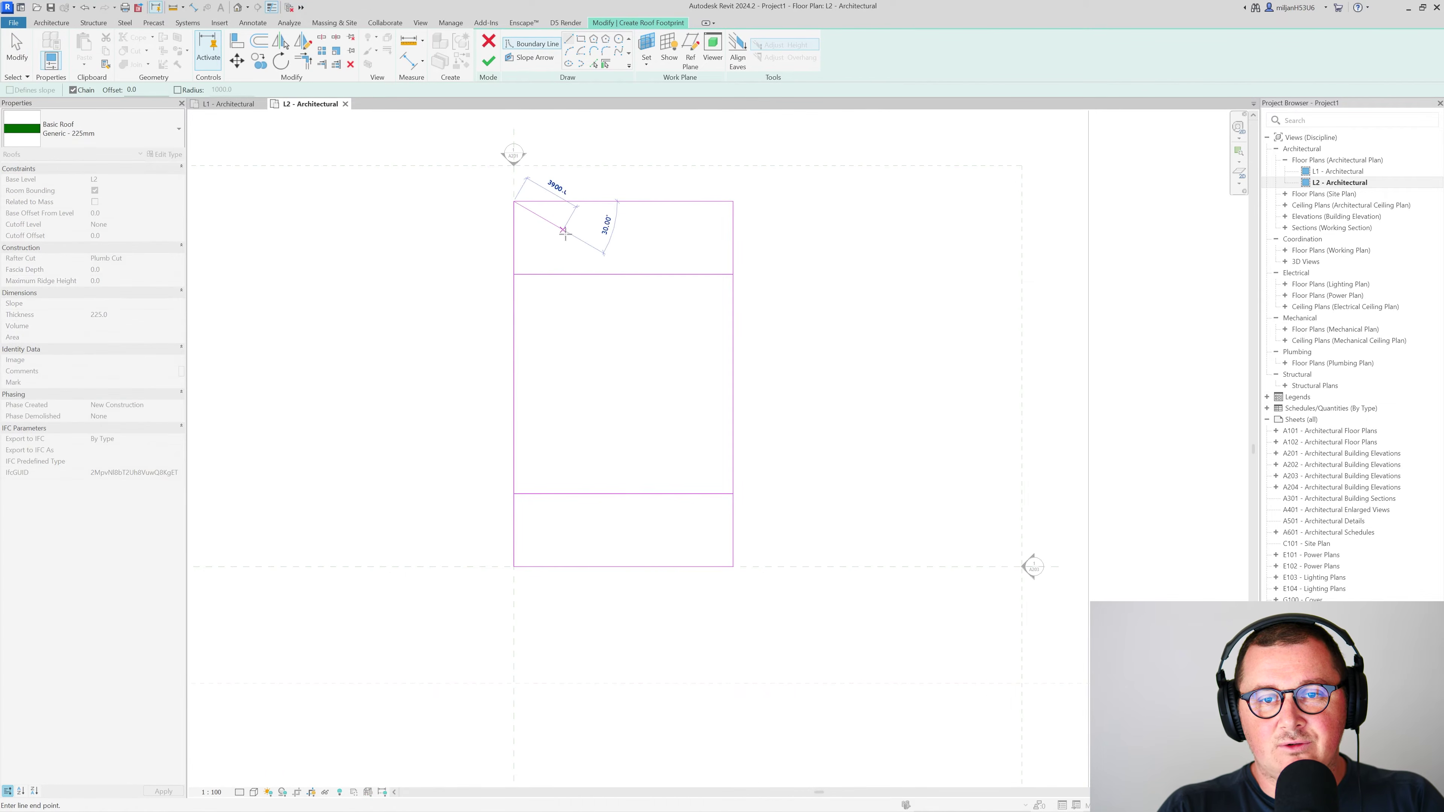
pyautogui.click(571, 258)
pyautogui.rightClick(708, 226)
pyautogui.click(722, 235)
pyautogui.click(733, 202)
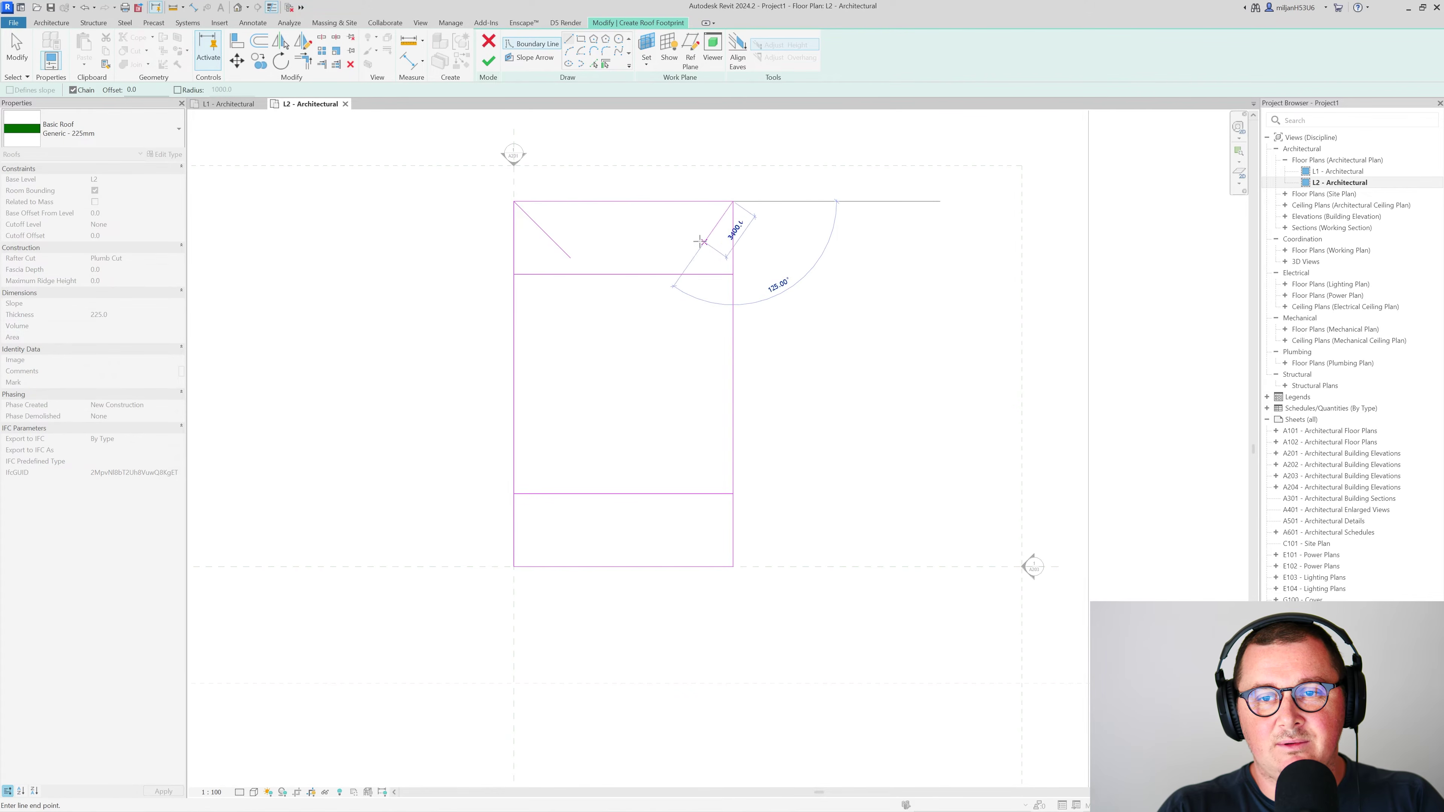
pyautogui.click(692, 241)
pyautogui.rightClick(687, 343)
pyautogui.click(708, 351)
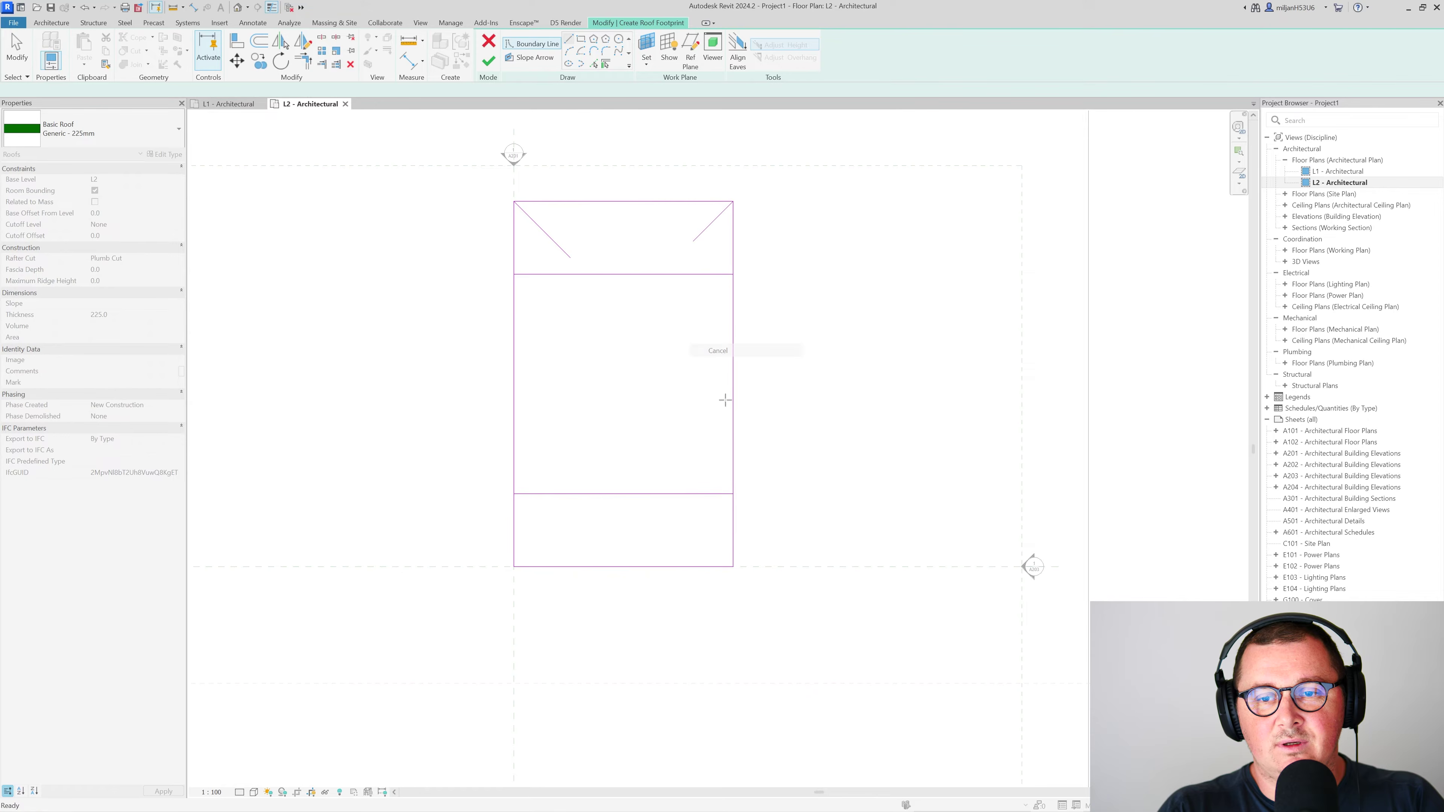
# Step: Draw short 45° diagonal boundary lines inward from the rectangle's two lower corners
pyautogui.click(733, 566)
pyautogui.click(694, 528)
pyautogui.rightClick(620, 524)
pyautogui.click(637, 534)
pyautogui.click(514, 566)
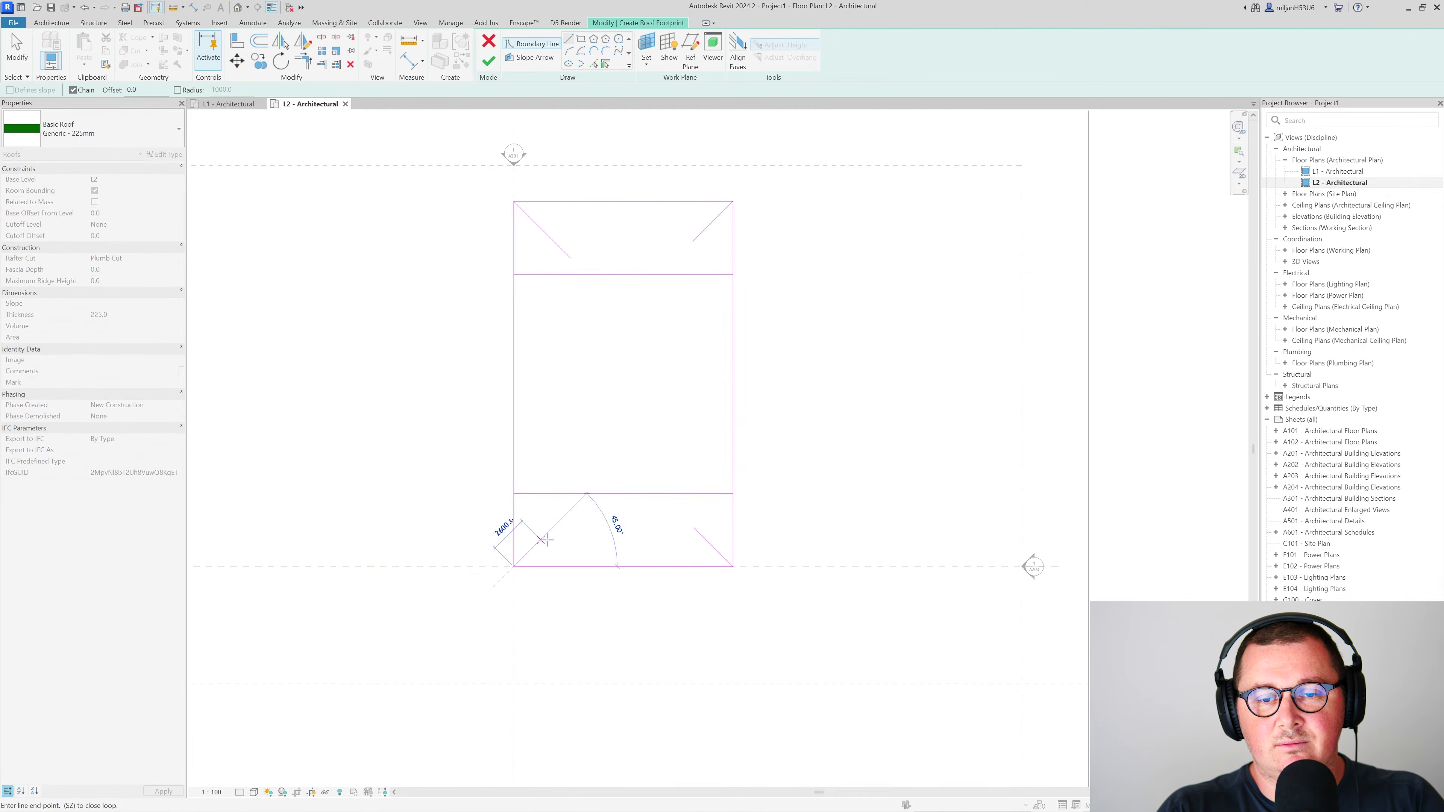
pyautogui.click(551, 531)
# Step: Trim the four diagonals and the two inner offset lines to corners, forming a trapezoidal notch at each end of the footprint
pyautogui.press('t')
pyautogui.press('r')
pyautogui.click(545, 540)
pyautogui.click(709, 542)
pyautogui.click(580, 499)
pyautogui.click(612, 494)
pyautogui.click(681, 516)
pyautogui.click(642, 494)
pyautogui.click(571, 255)
pyautogui.click(654, 274)
pyautogui.click(711, 244)
pyautogui.press('Escape')
# Step: Delete the rectangle's outer upper and lower short edges, and select the two long side edges
pyautogui.click(614, 201)
pyautogui.press('Delete')
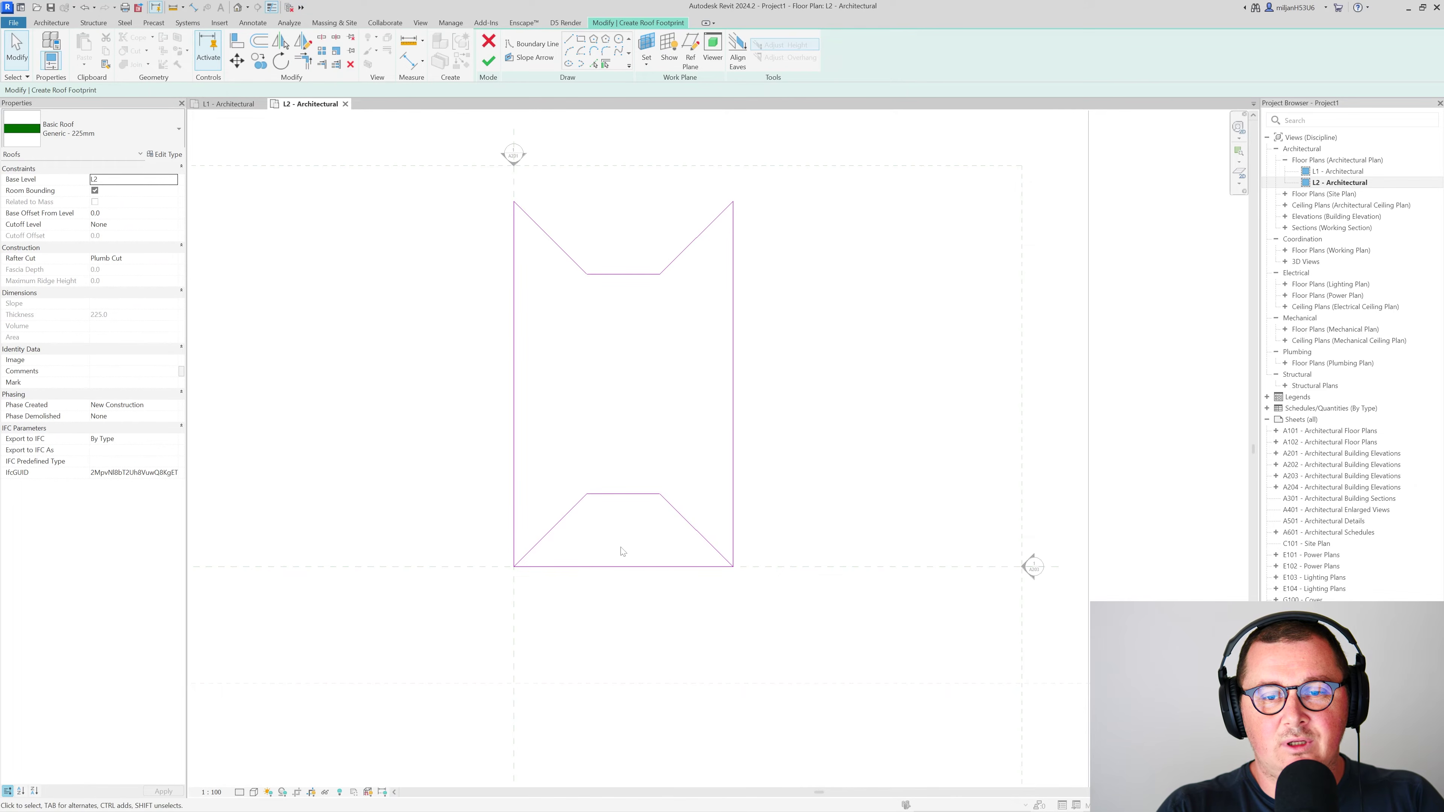
pyautogui.moveTo(835, 372)
pyautogui.mouseDown()
pyautogui.moveTo(561, 427)
pyautogui.moveTo(451, 420)
pyautogui.mouseUp()
# Step: Sketch a 30° roof slope angle on a screen capture of the reference photo, discard it and close the photo
pyautogui.hotkey('alt', 'Tab')
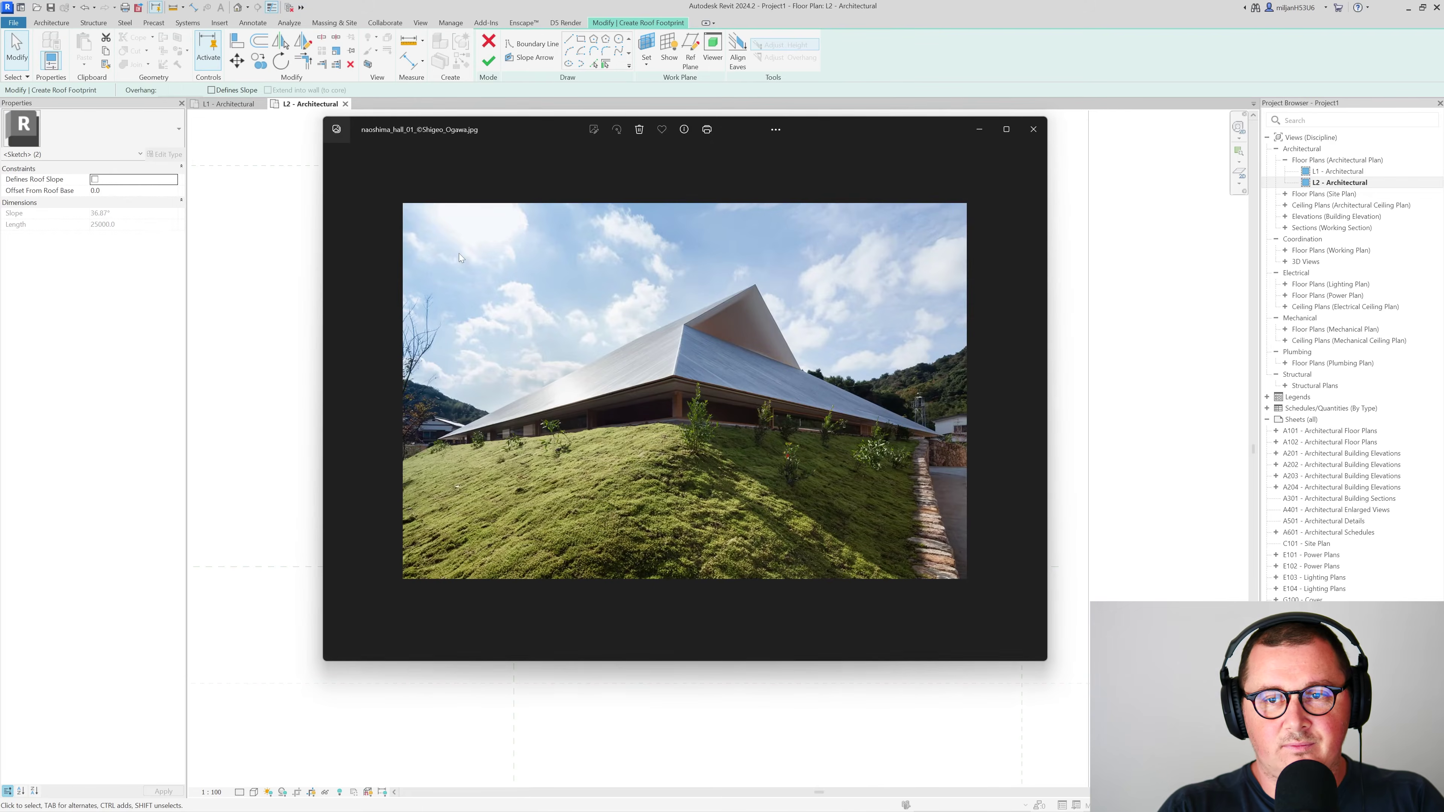
pyautogui.press('Print')
pyautogui.moveTo(396, 190); pyautogui.dragTo(1008, 615)
pyautogui.click(1019, 475)
pyautogui.moveTo(571, 404)
pyautogui.mouseDown()
pyautogui.moveTo(641, 339)
pyautogui.moveTo(576, 408)
pyautogui.moveTo(622, 405)
pyautogui.moveTo(603, 378)
pyautogui.moveTo(608, 401)
pyautogui.moveTo(630, 398)
pyautogui.mouseUp()
pyautogui.moveTo(651, 382)
pyautogui.mouseDown()
pyautogui.moveTo(642, 395)
pyautogui.moveTo(662, 382)
pyautogui.mouseUp()
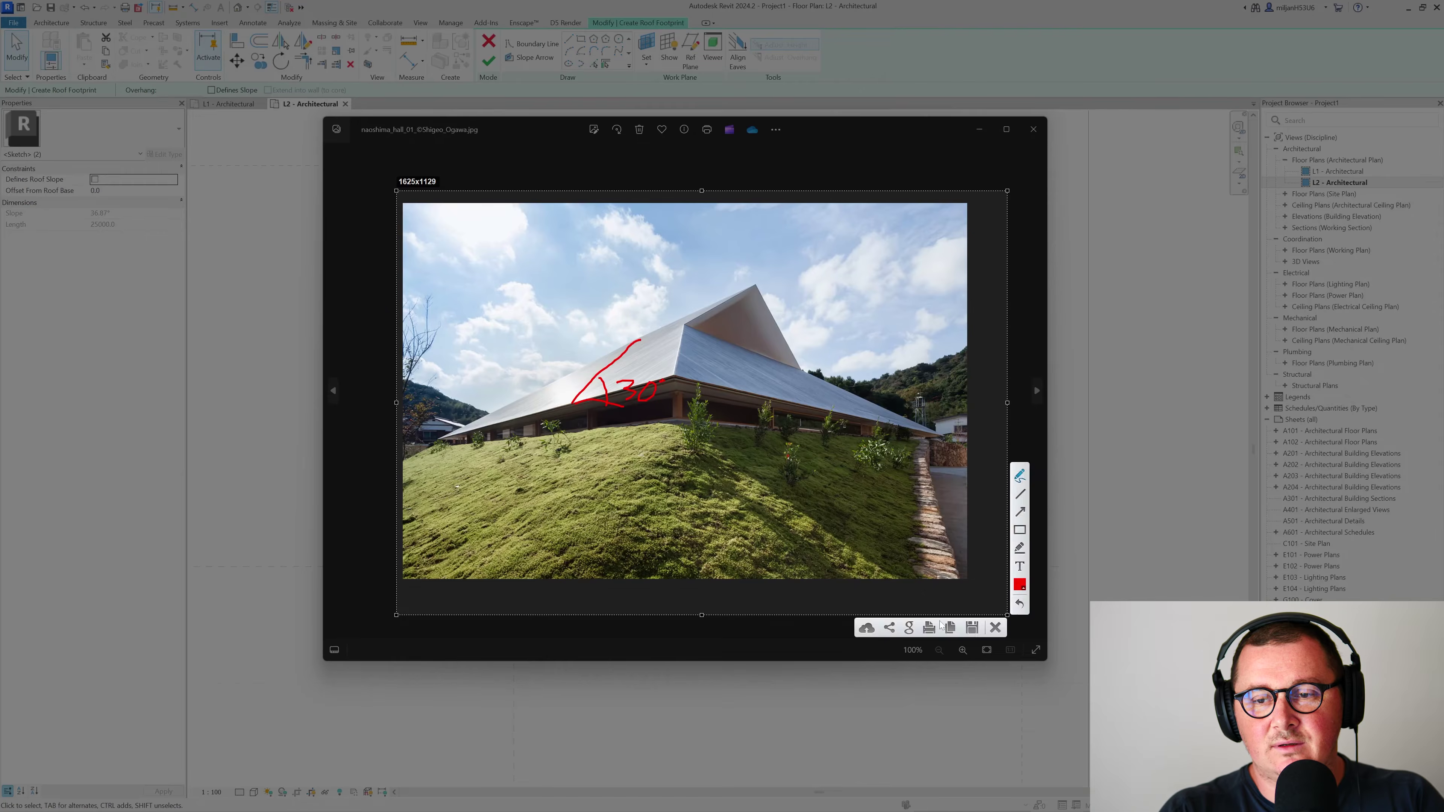
pyautogui.click(995, 627)
pyautogui.click(1033, 129)
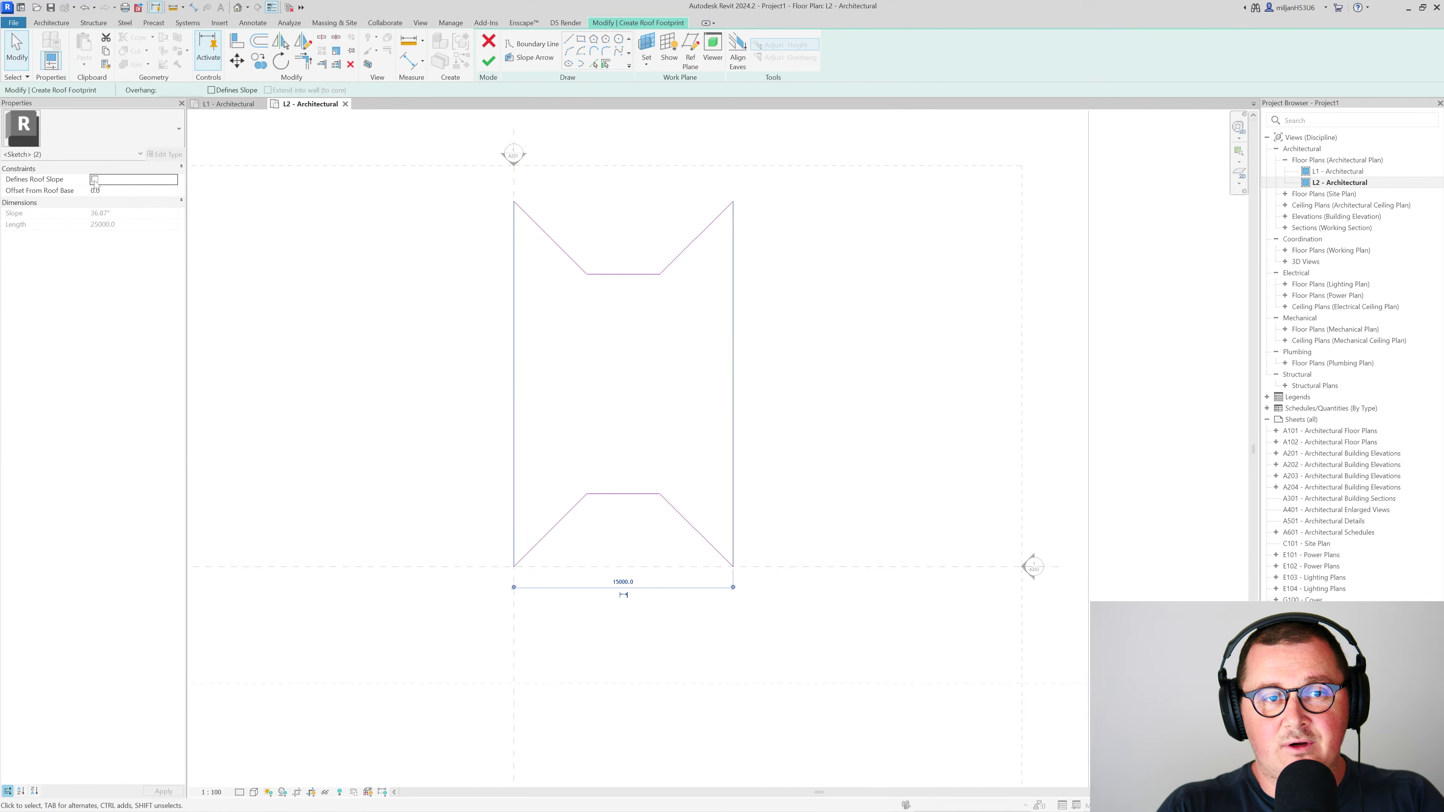
# Step: Make the two long side edges slope-defining at 30° and finish the roof footprint
pyautogui.click(94, 179)
pyautogui.click(130, 214)
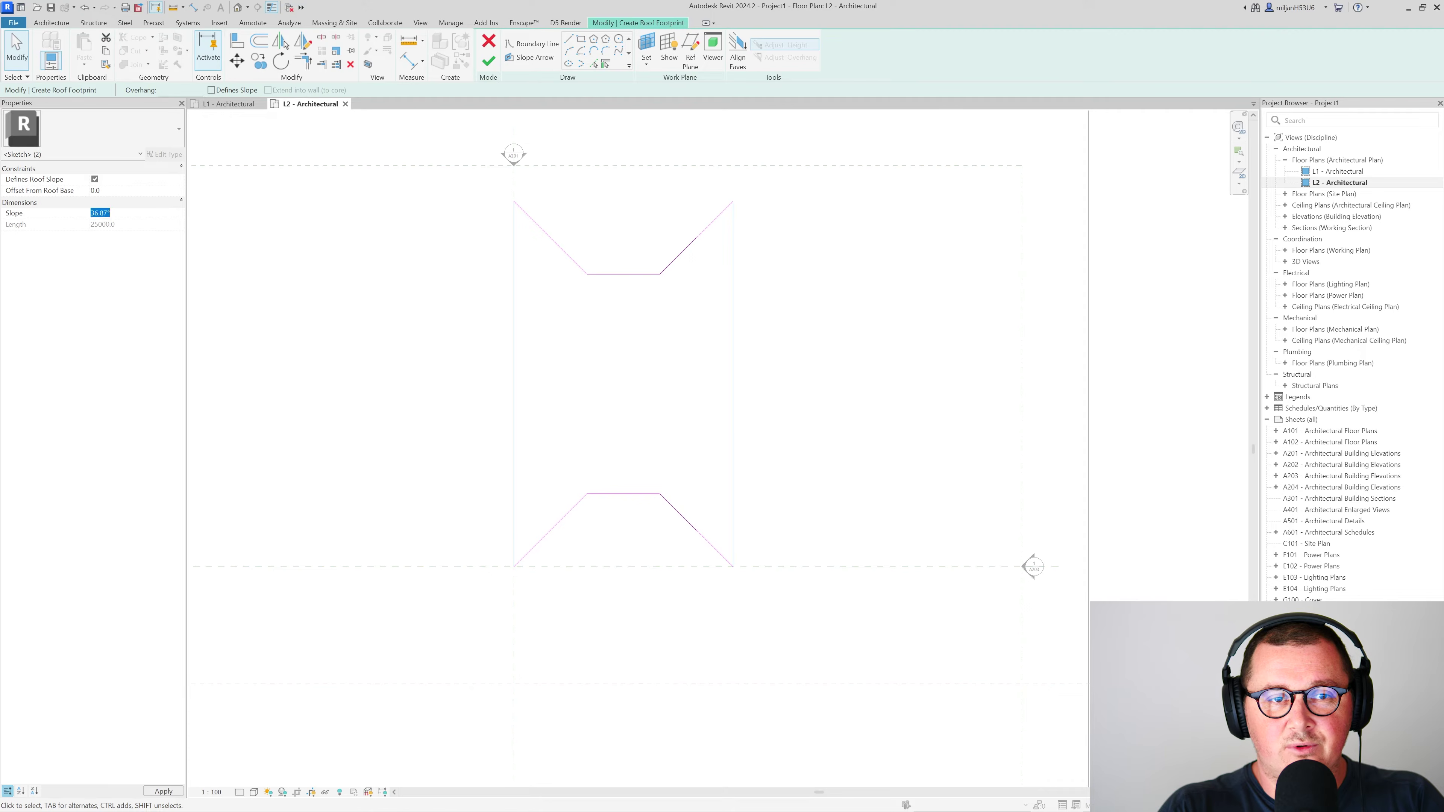
pyautogui.write('30')
pyautogui.press('Return')
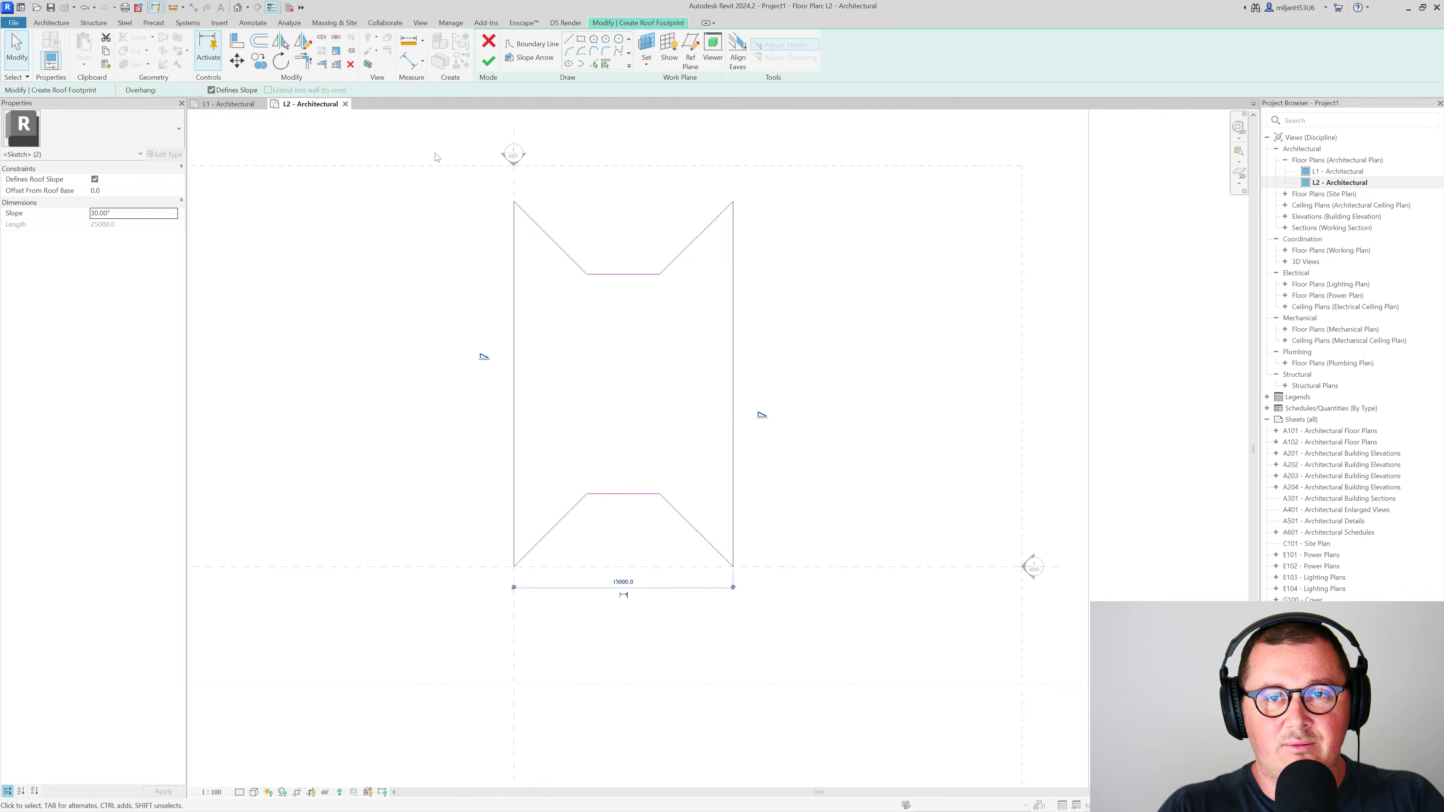
pyautogui.click(494, 68)
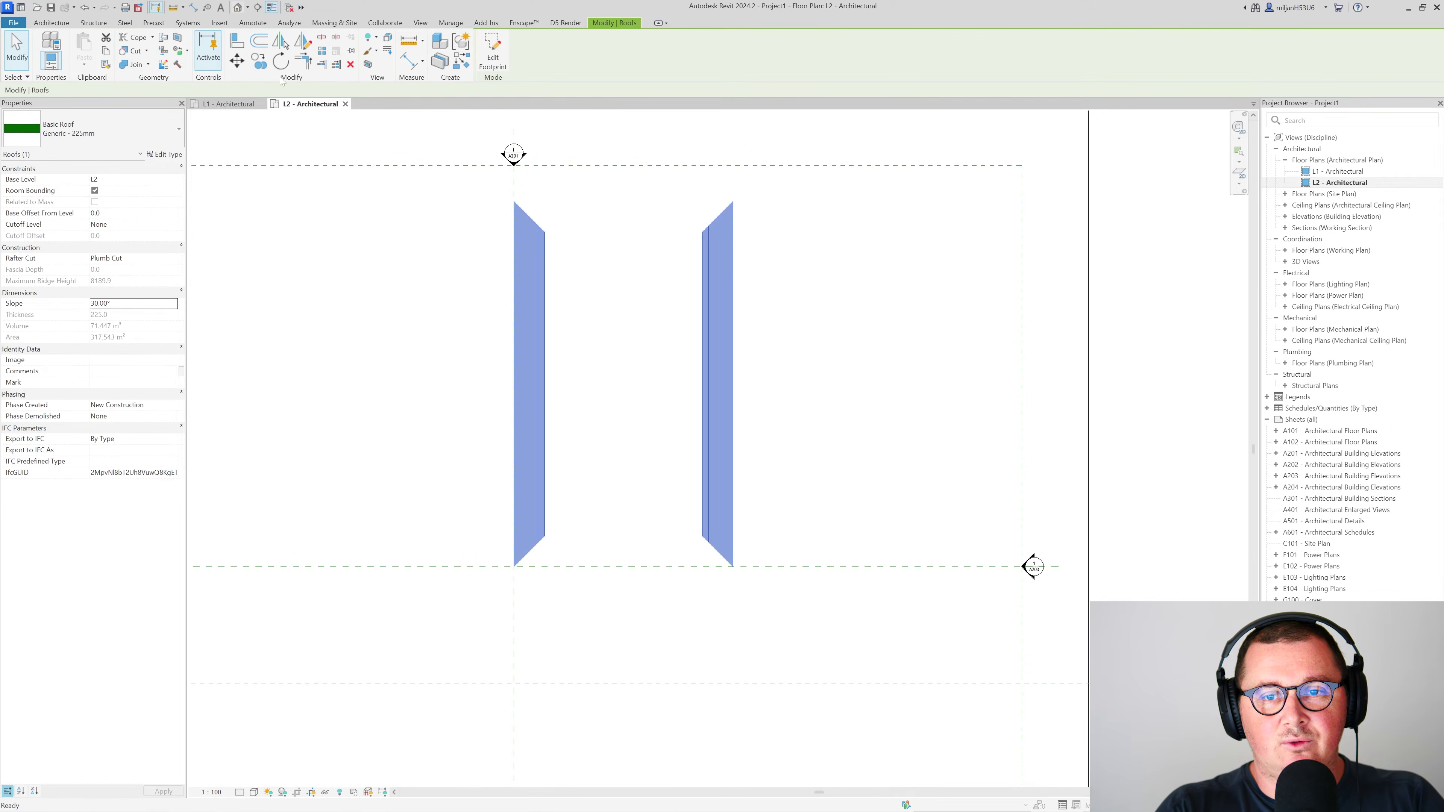
# Step: Open the 3D view, hide all annotation categories in it, and place the view first among the open views
pyautogui.press('F4')
pyautogui.press('v')
pyautogui.press('g')
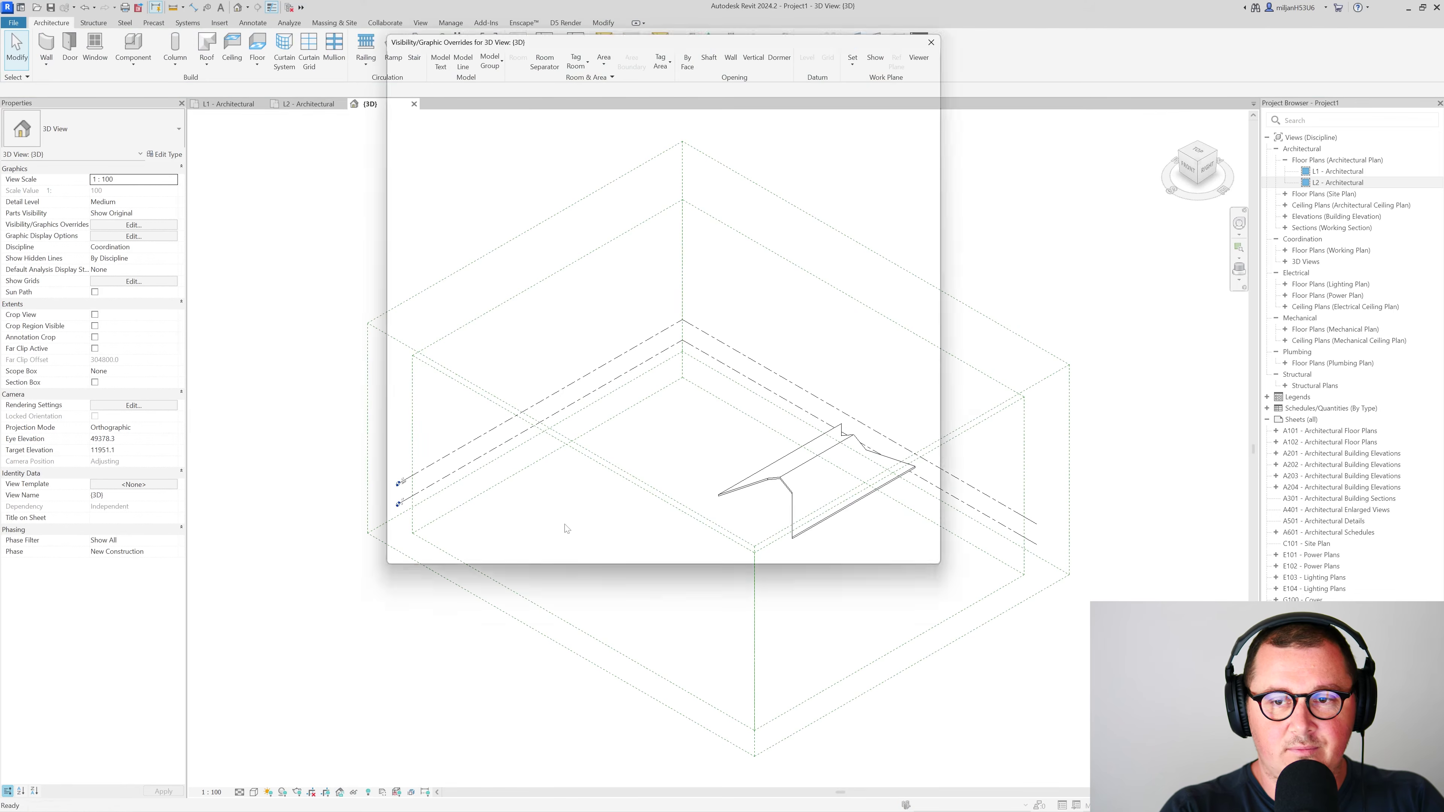
pyautogui.click(472, 60)
pyautogui.click(401, 73)
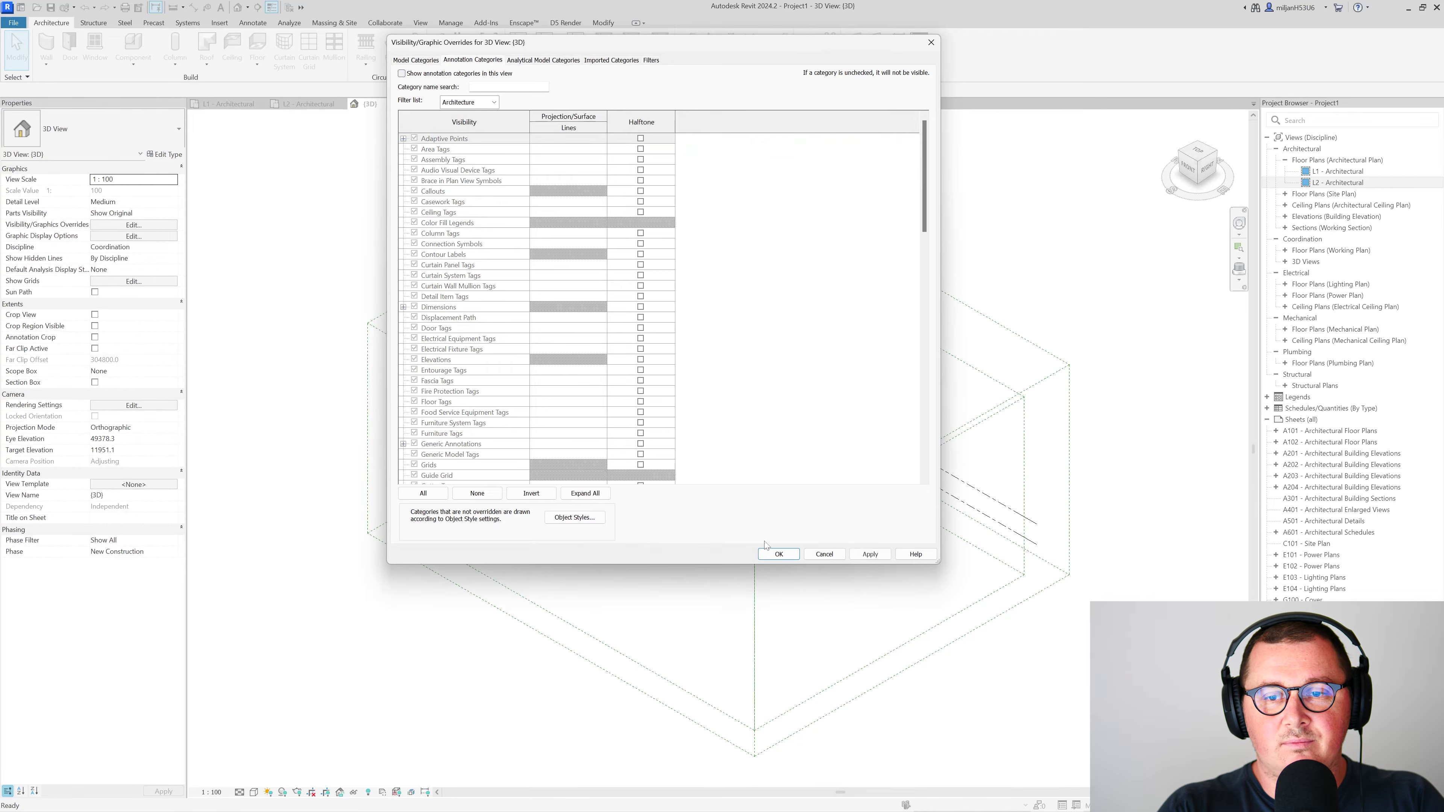
pyautogui.click(779, 554)
pyautogui.keyDown('shift'); pyautogui.moveTo(754, 598); pyautogui.dragTo(451, 200, button='middle'); pyautogui.keyUp('shift')
pyautogui.moveTo(381, 108); pyautogui.dragTo(216, 104)
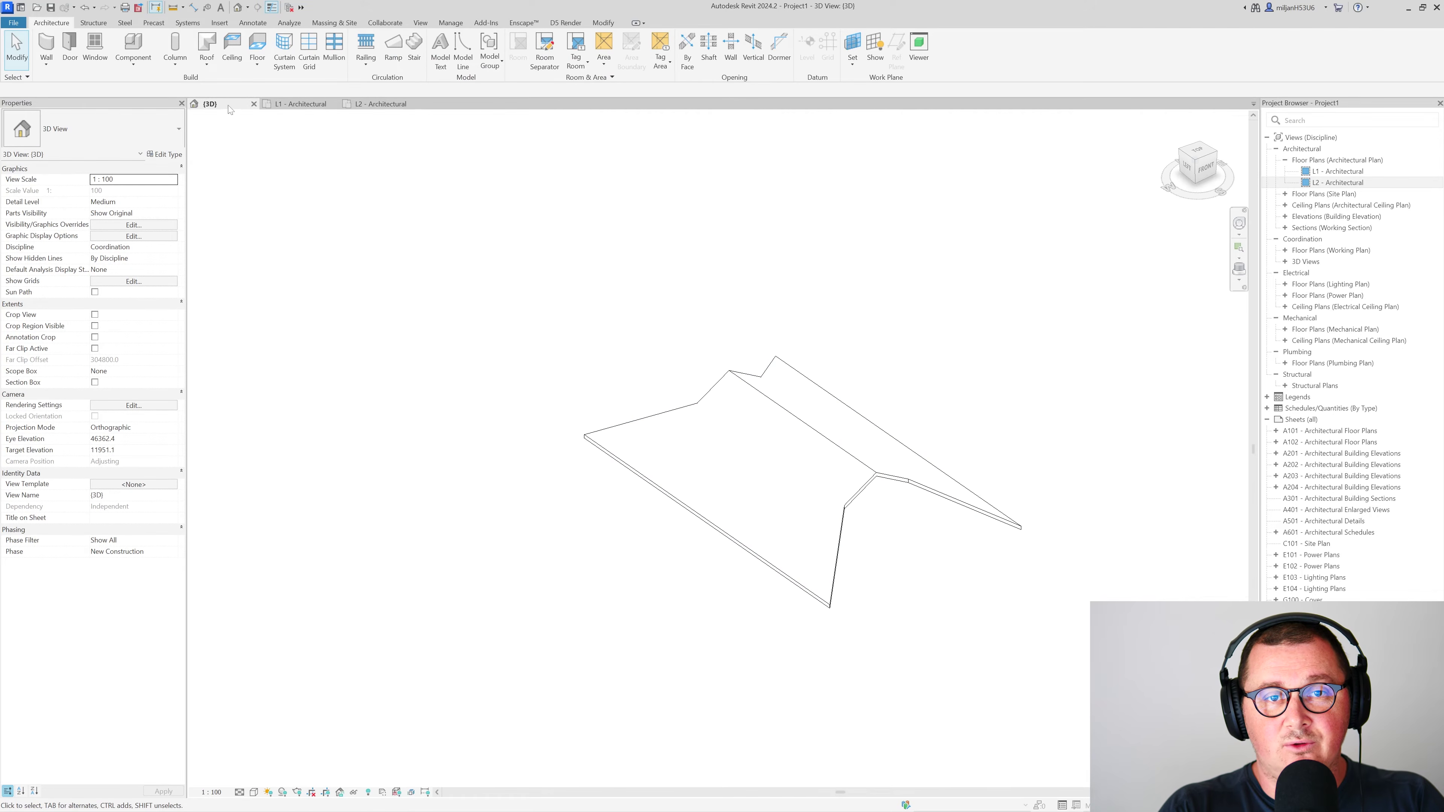
# Step: Check the roof in the L2 plan and open the Site floor plan, where its full outline is shown
pyautogui.click(382, 104)
pyautogui.click(538, 284)
pyautogui.moveTo(537, 284); pyautogui.dragTo(454, 309, button='middle')
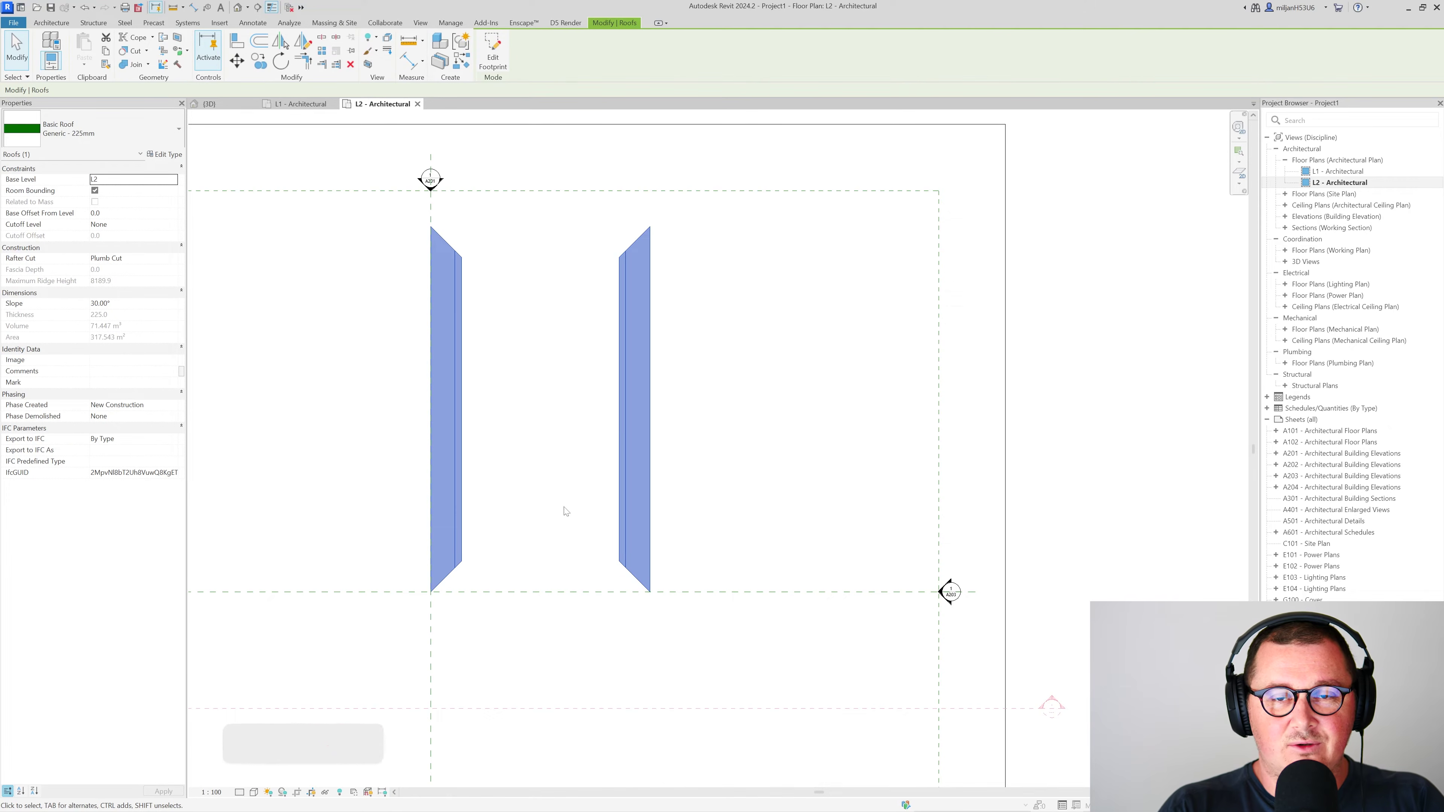
pyautogui.moveTo(566, 511); pyautogui.dragTo(532, 503, button='middle')
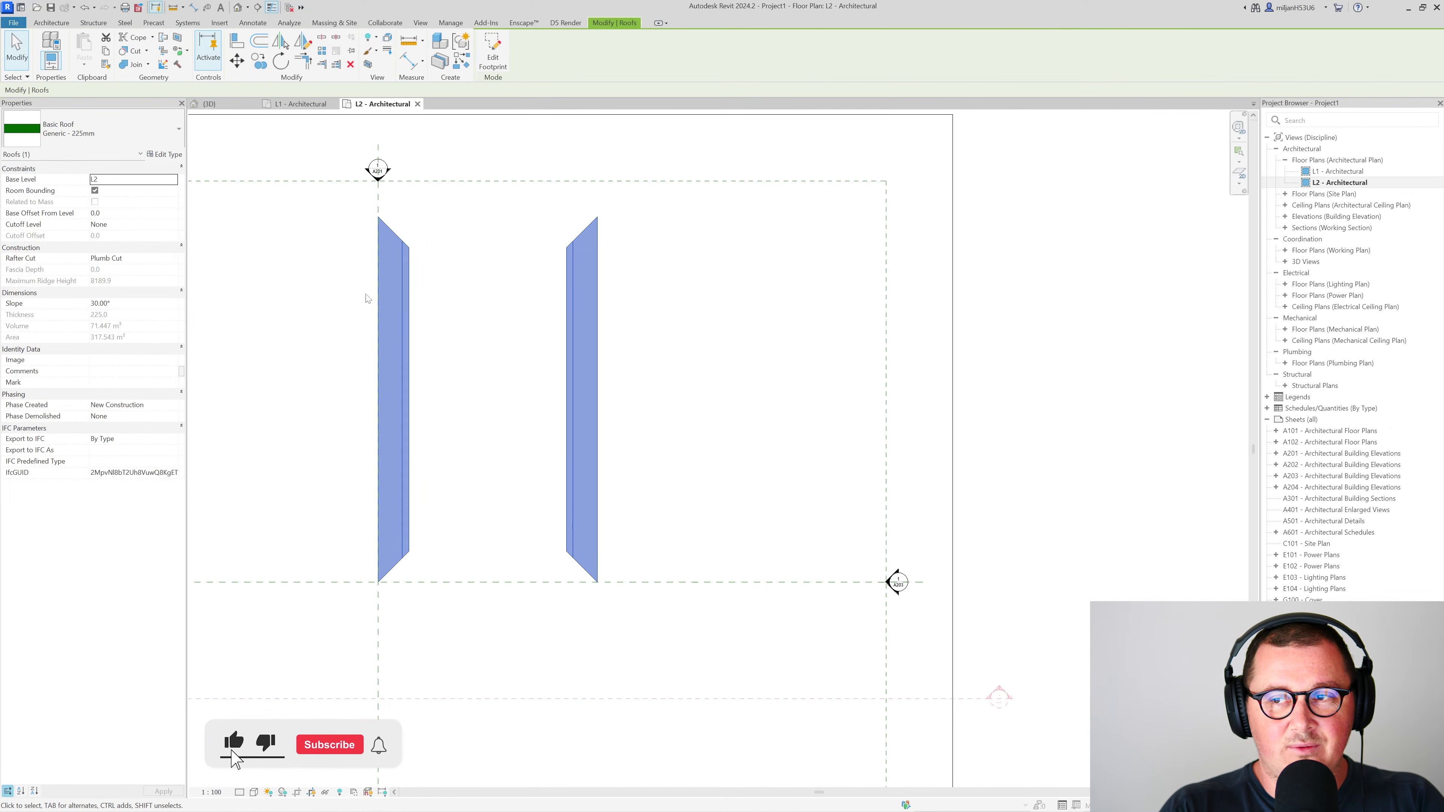
pyautogui.click(1308, 183)
pyautogui.click(1286, 194)
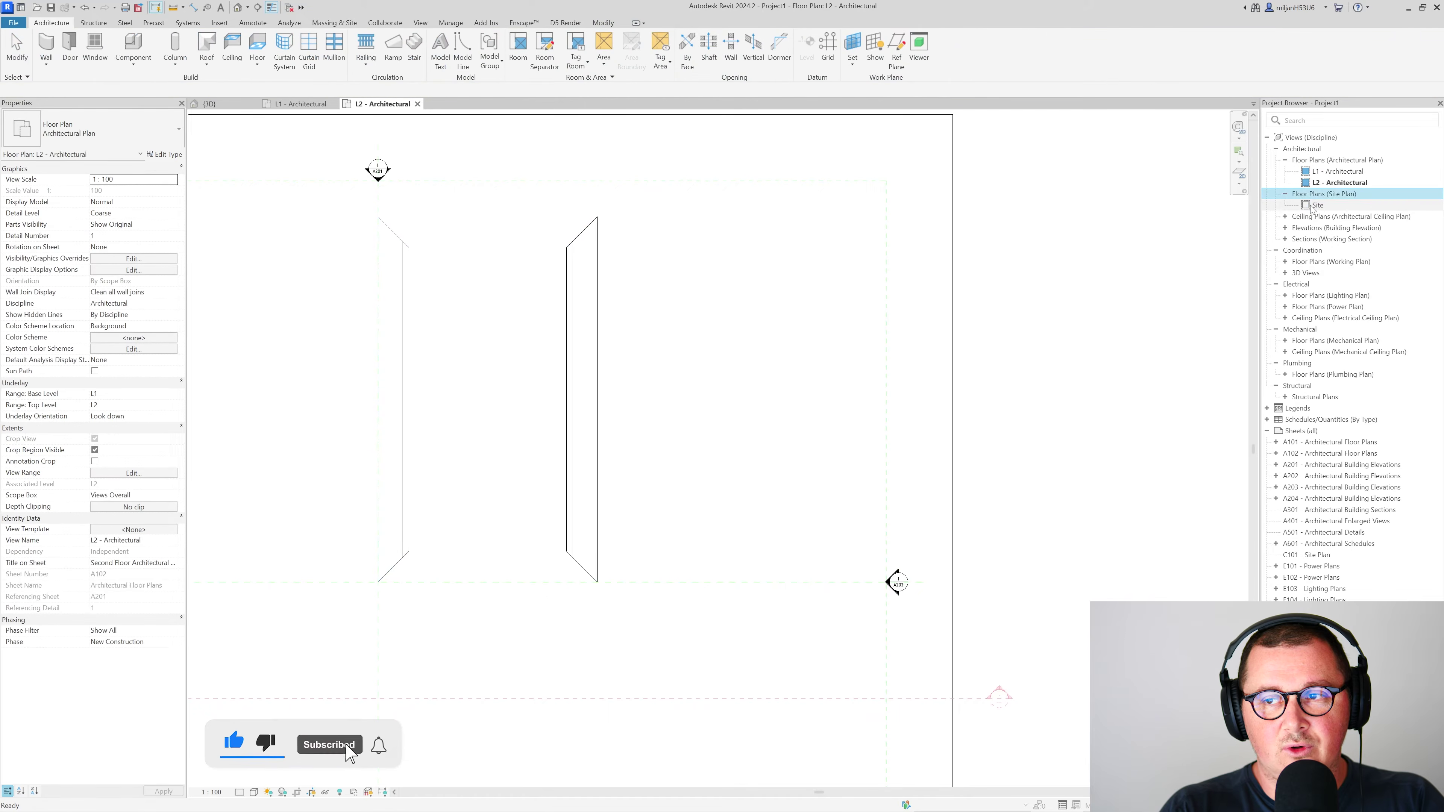
pyautogui.doubleClick(1318, 205)
pyautogui.click(715, 424)
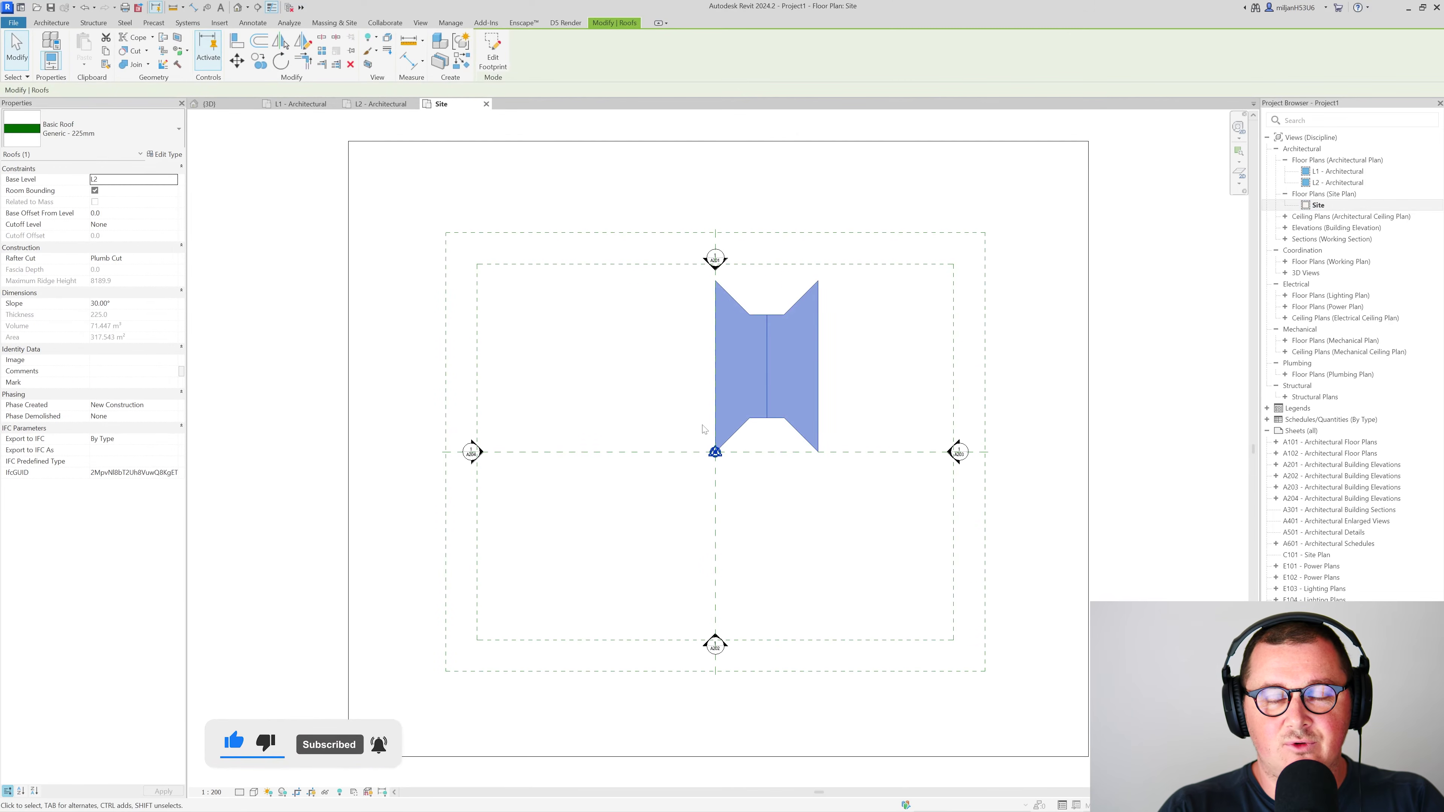
pyautogui.scroll(2, 805, 409)
pyautogui.press('Escape')
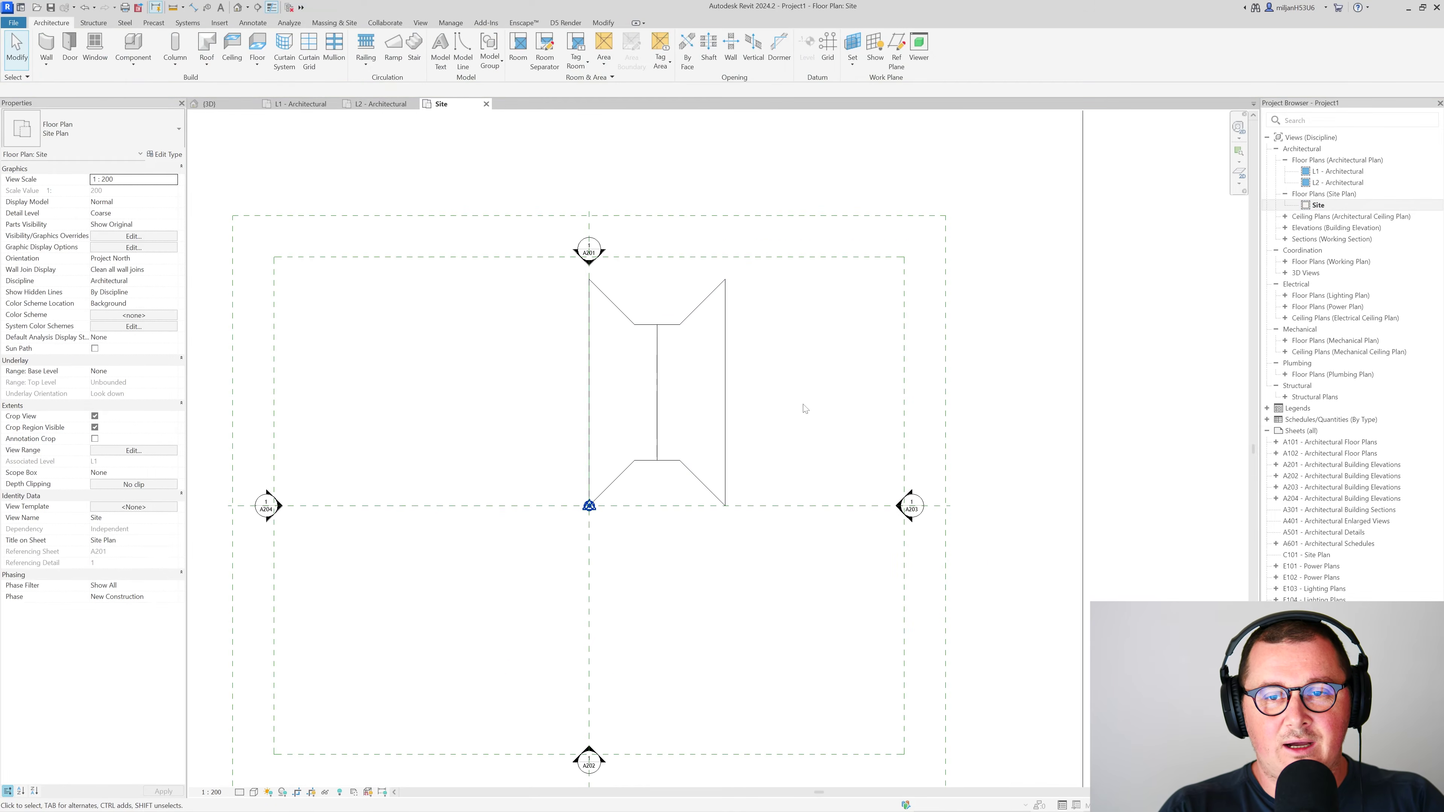
# Step: Create a similar footprint roof on L2 and outline the upper trapezoidal notch with a new outer edge and the three picked notch edges
pyautogui.click(672, 324)
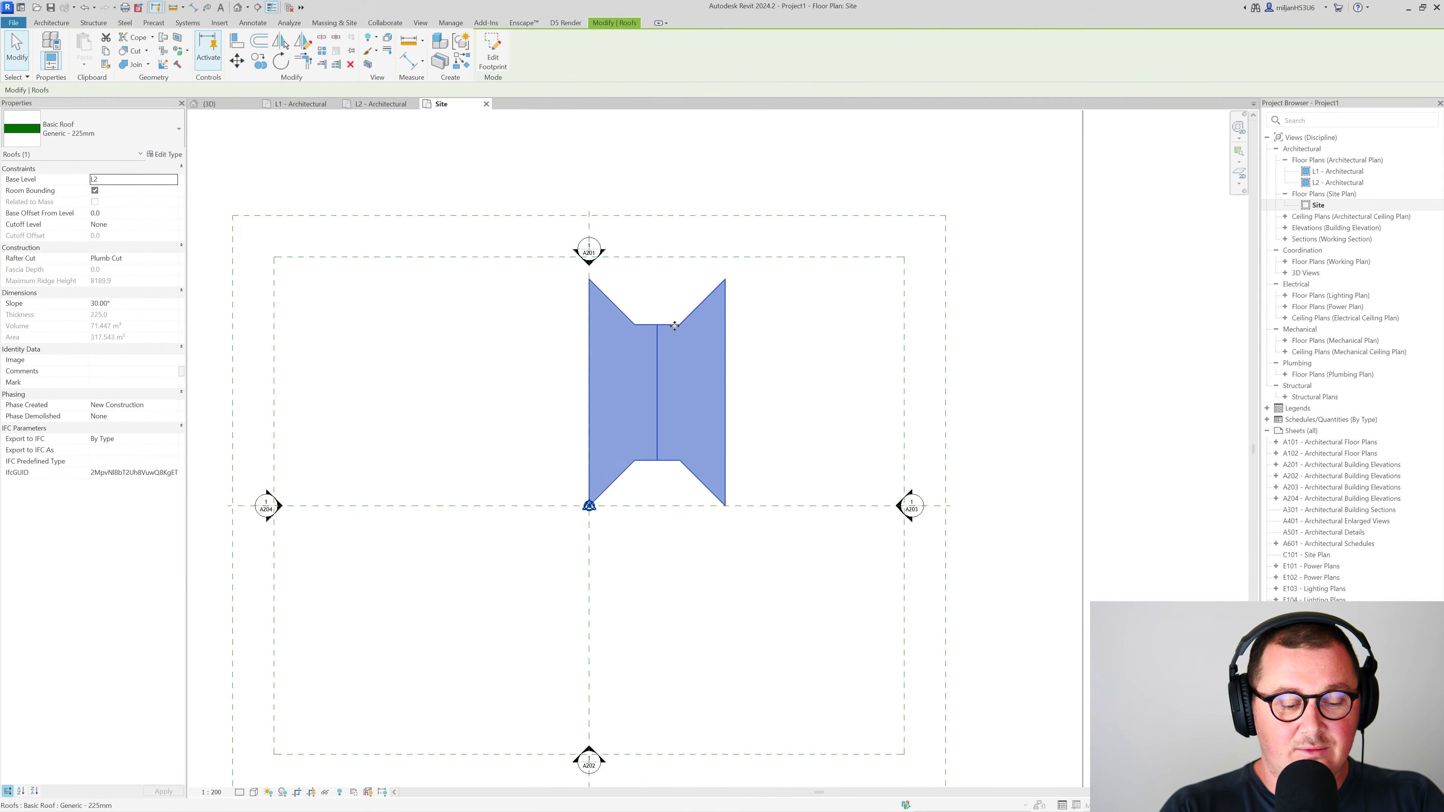
pyautogui.scroll(2, 673, 325)
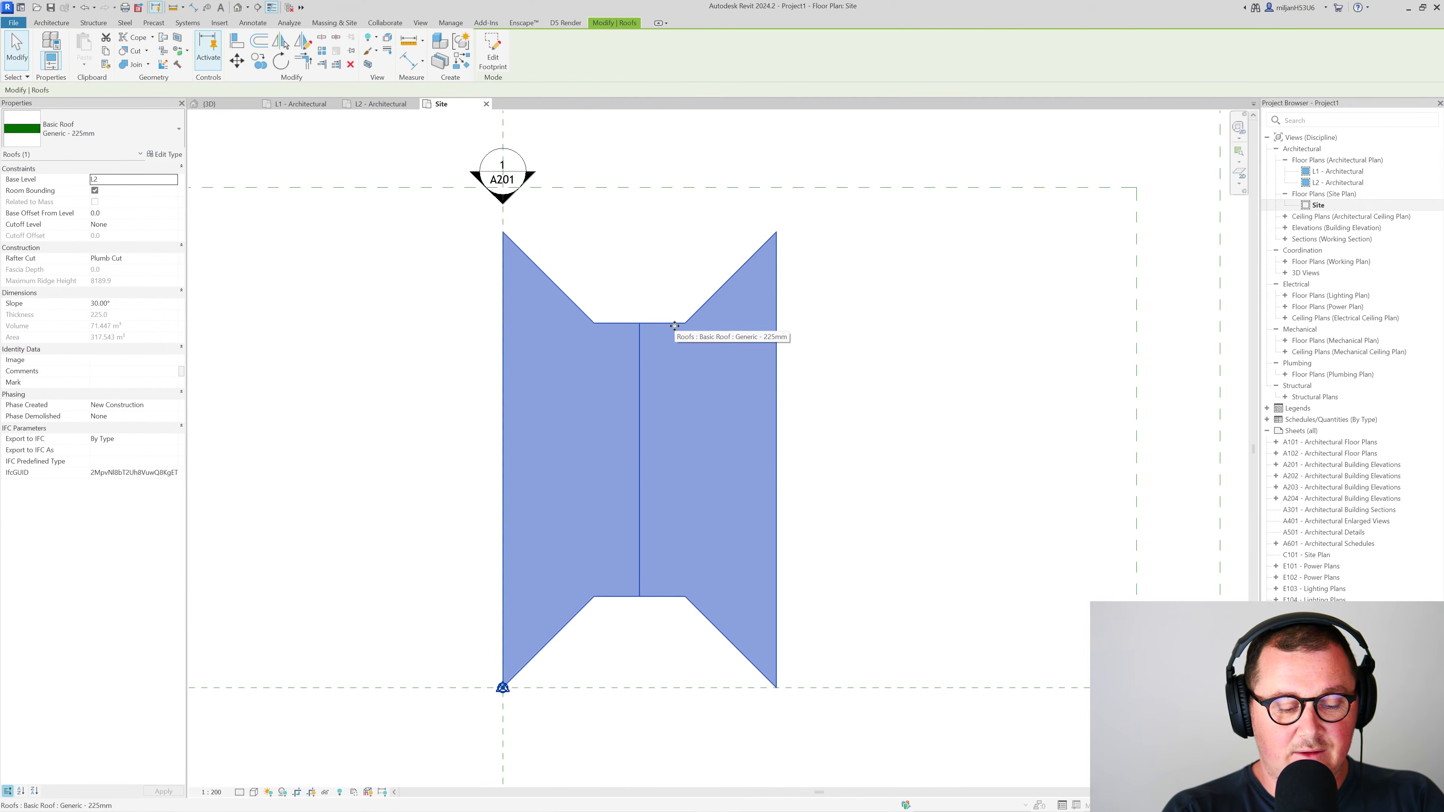
pyautogui.click(461, 70)
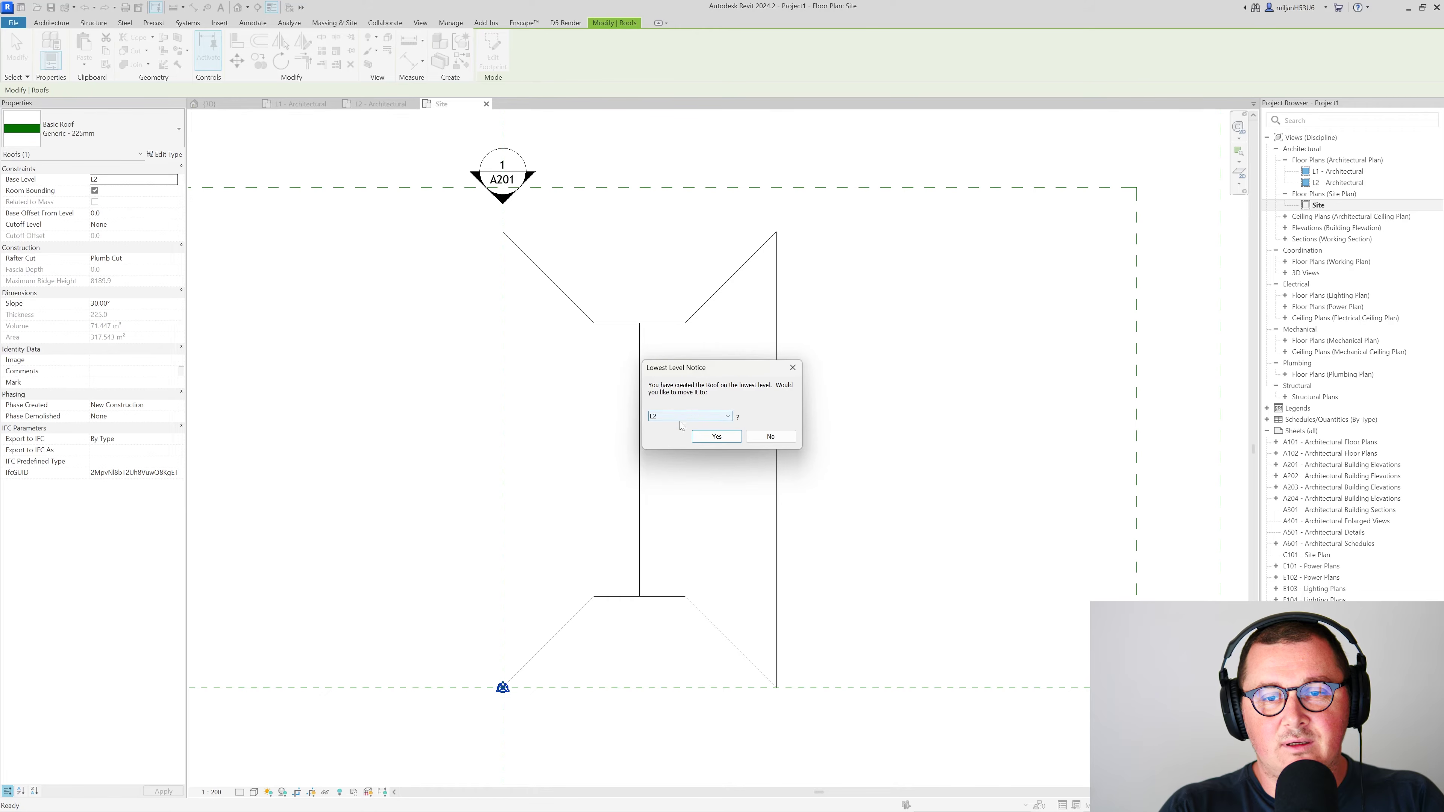
pyautogui.click(715, 438)
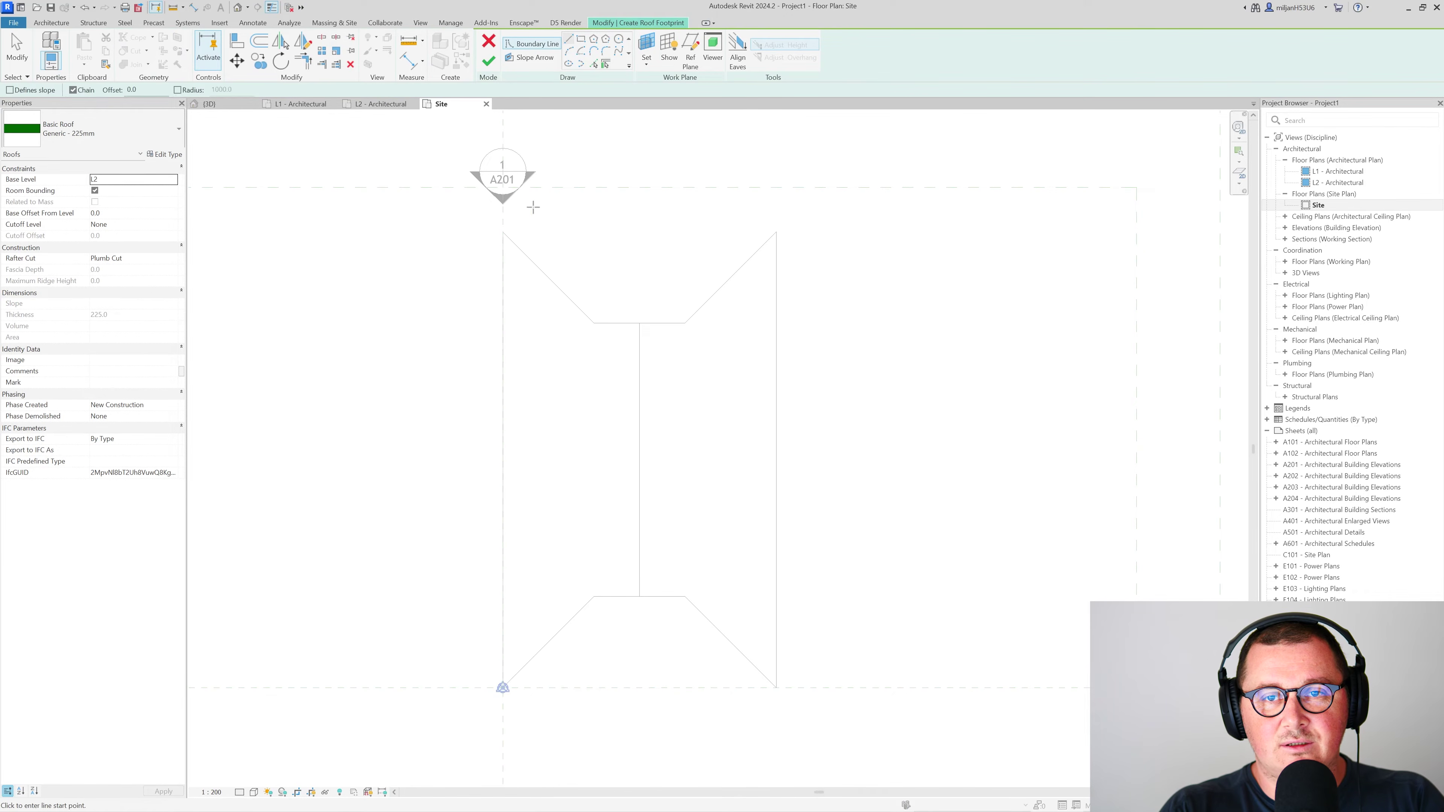
pyautogui.click(503, 231)
pyautogui.click(776, 232)
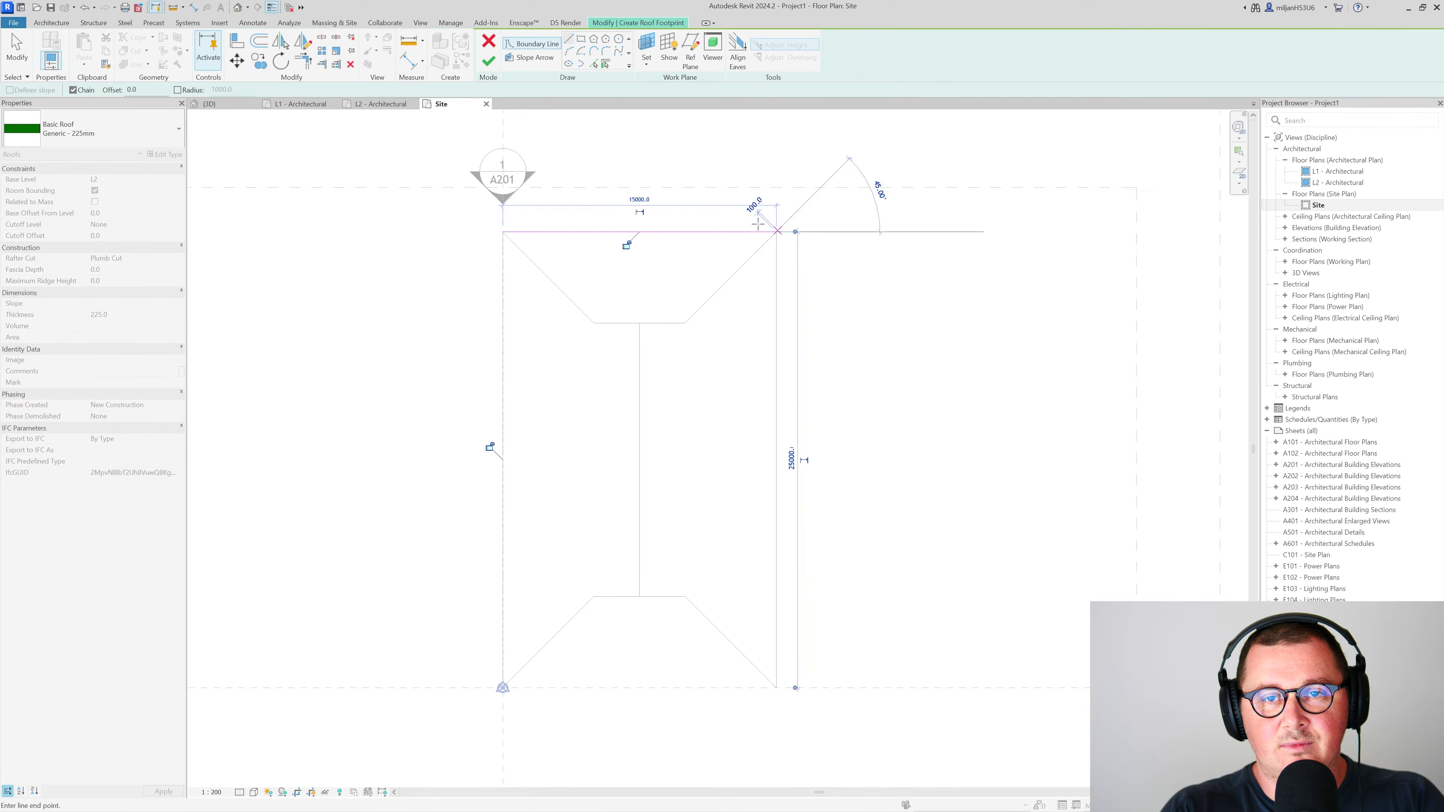
pyautogui.click(593, 63)
pyautogui.click(562, 289)
pyautogui.click(640, 323)
pyautogui.click(731, 278)
pyautogui.press('Escape')
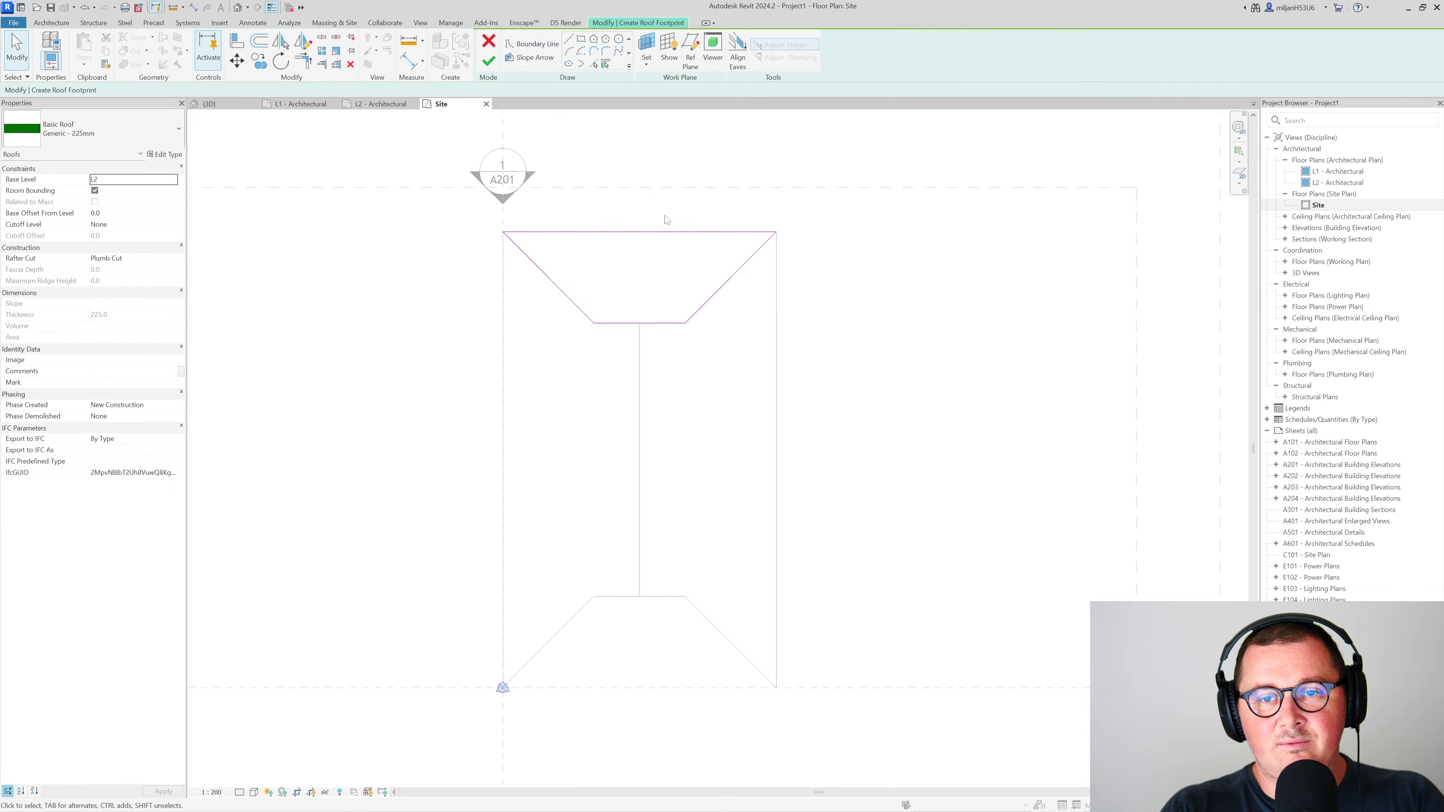
# Step: Make the trapezoid's outer edge slope-defining at 30° and finish the roof footprint
pyautogui.click(668, 232)
pyautogui.click(94, 179)
pyautogui.click(101, 213)
pyautogui.write('30')
pyautogui.click(488, 61)
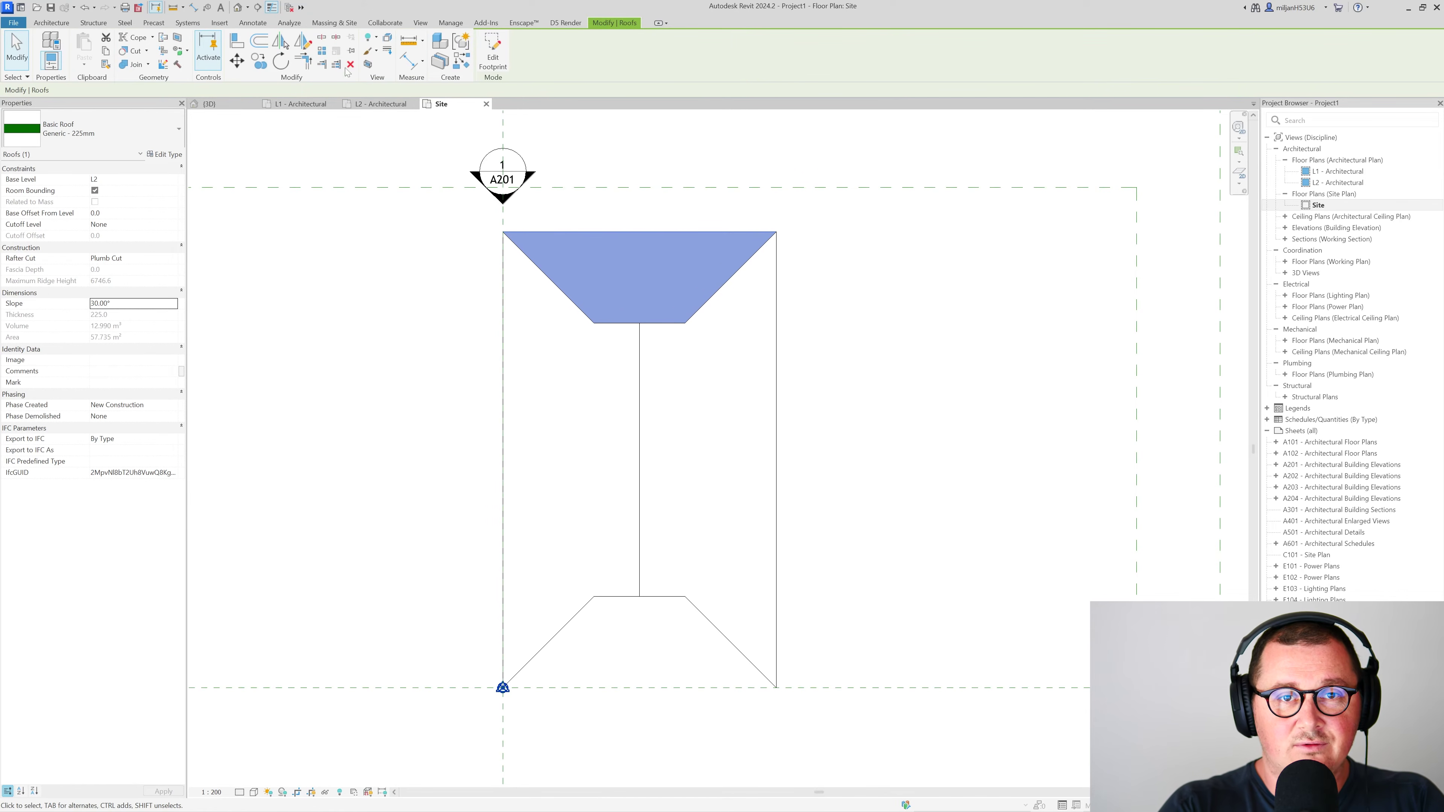
# Step: Mirror a copy of the hip roof to the opposite end about the main roof's horizontal midline, and compare the 3D result with the second reference photo
pyautogui.click(302, 40)
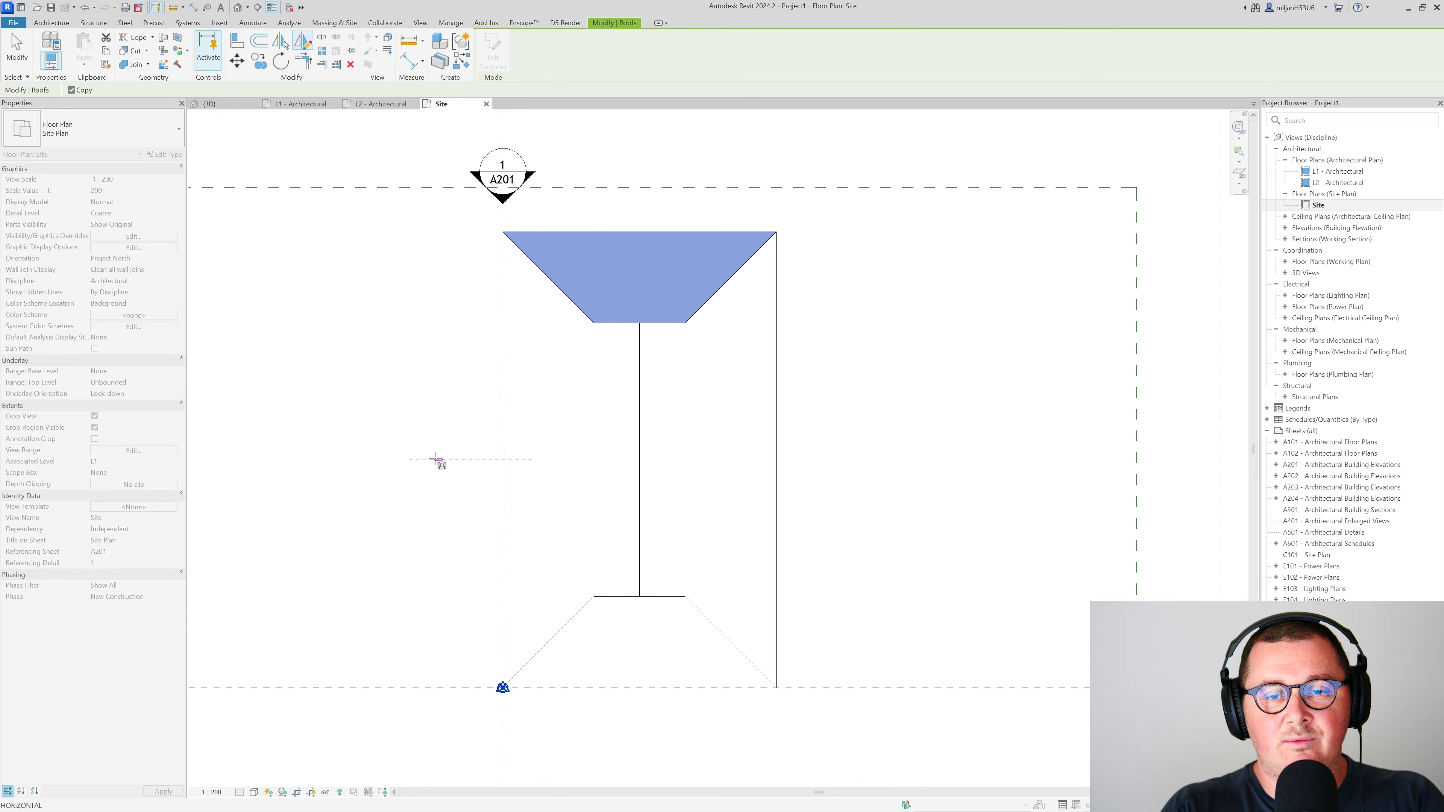
pyautogui.click(415, 461)
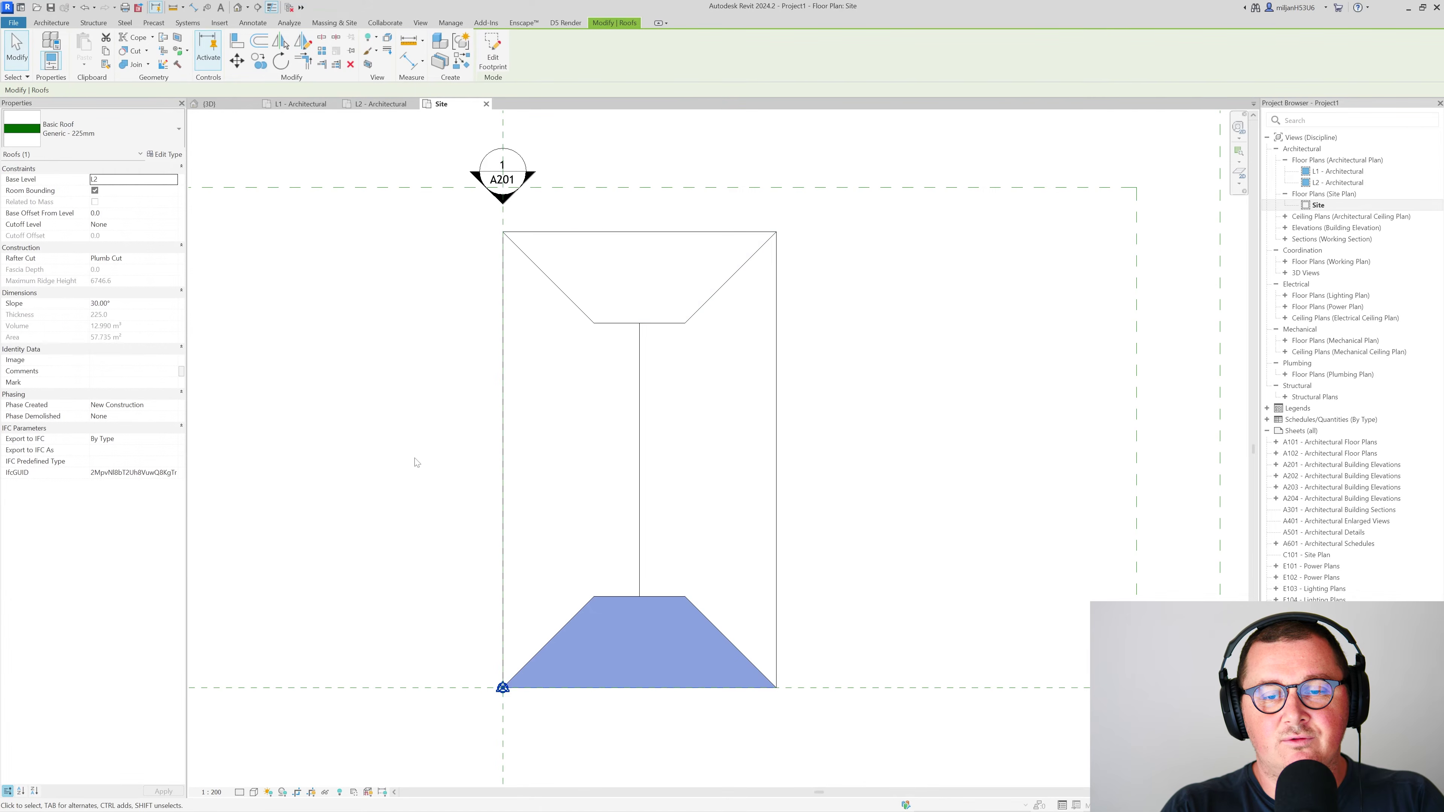
pyautogui.click(209, 103)
pyautogui.click(477, 311)
pyautogui.keyDown('shift'); pyautogui.moveTo(477, 311); pyautogui.dragTo(511, 467, button='middle'); pyautogui.keyUp('shift')
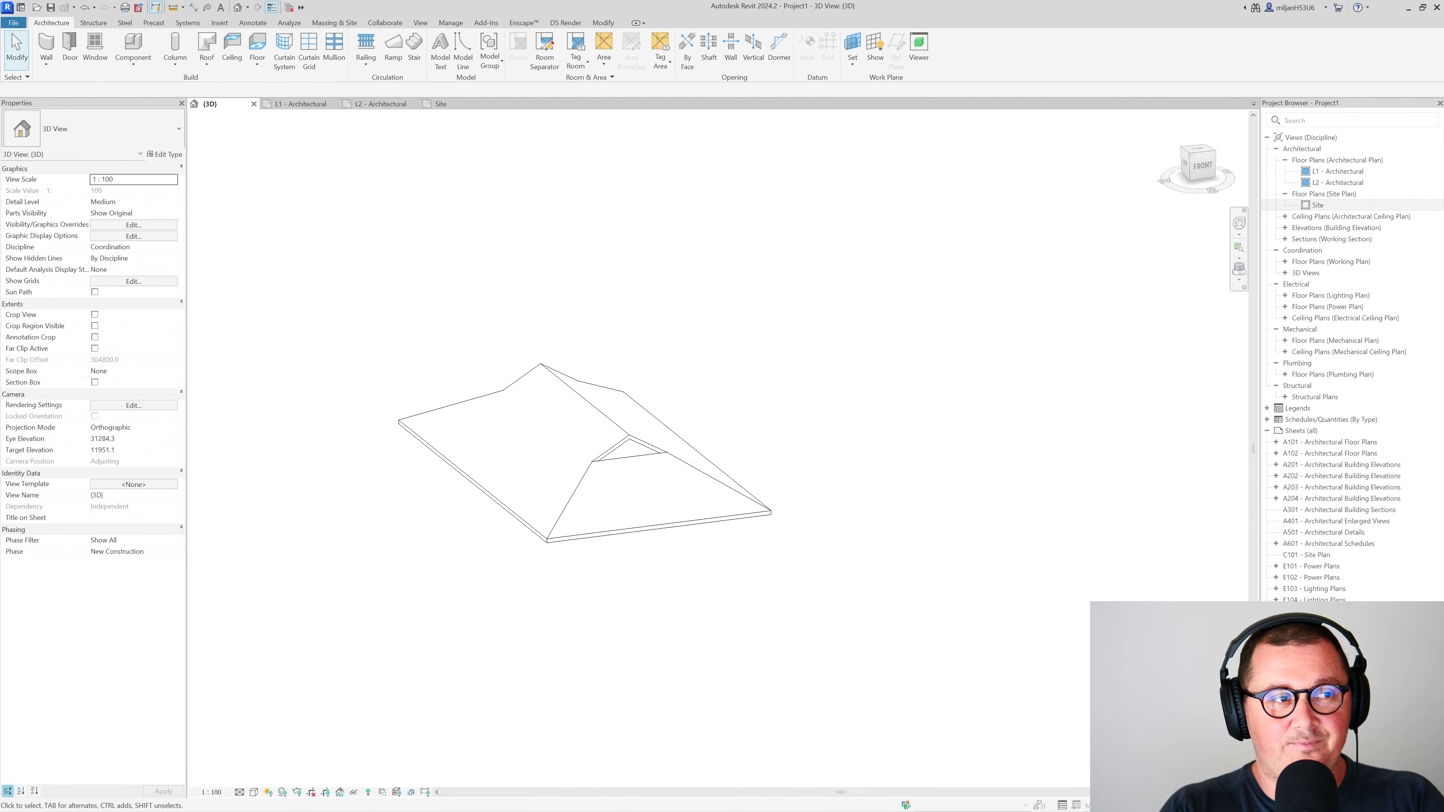
pyautogui.hotkey('alt', 'Tab')
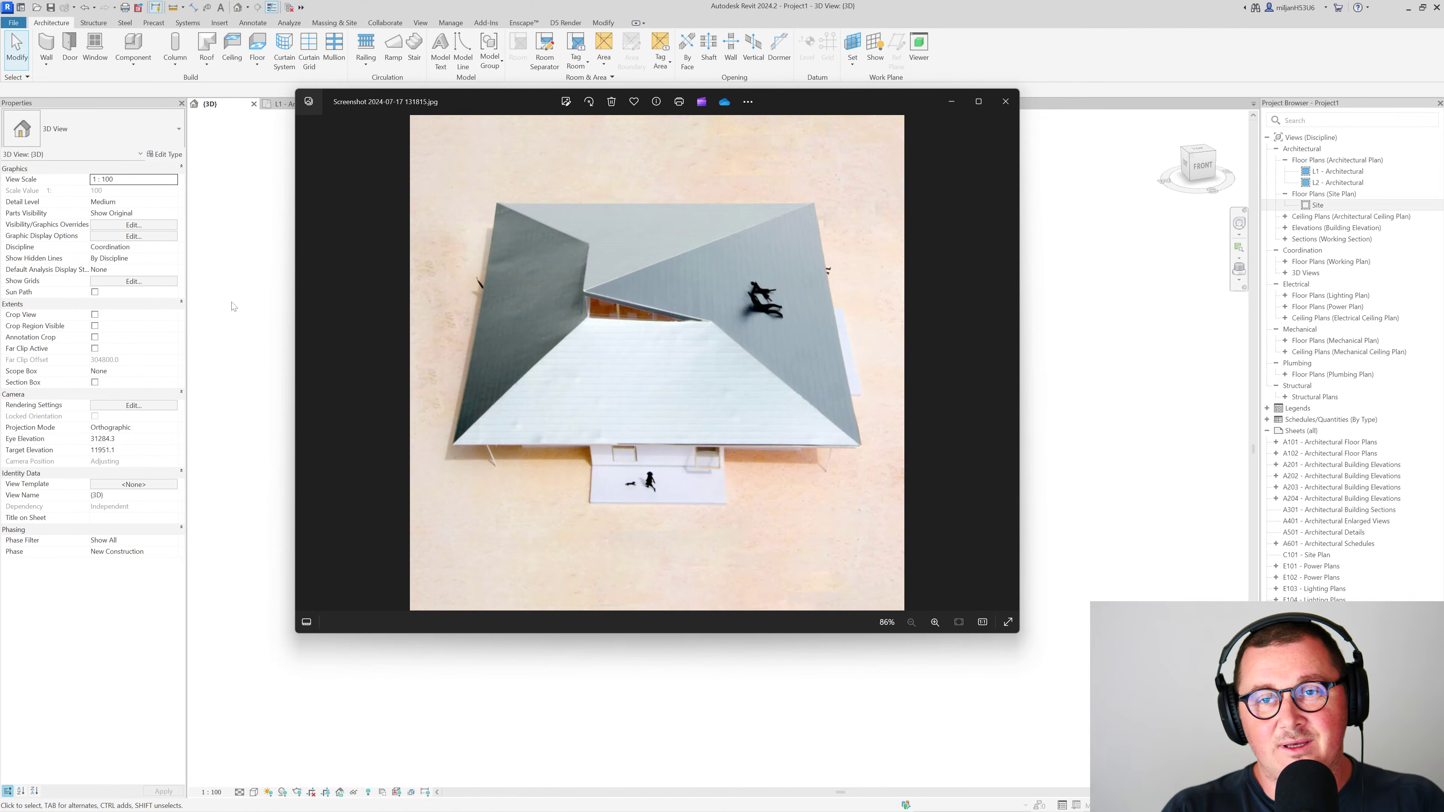
pyautogui.click(1098, 52)
# Step: Start a new roof by footprint in the L2 plan with a rectangular boundary
pyautogui.click(299, 103)
pyautogui.click(382, 103)
pyautogui.press('z')
pyautogui.press('f')
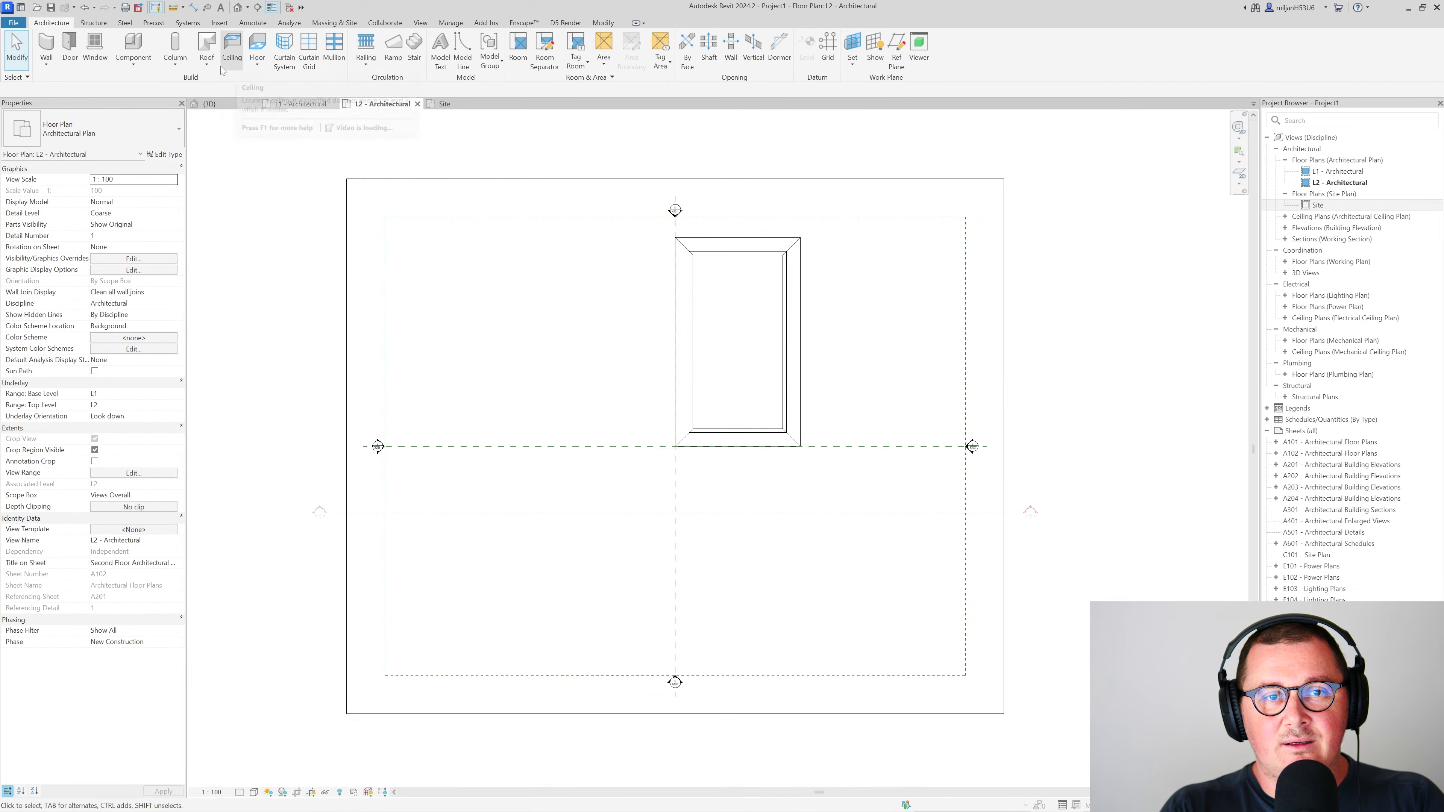
pyautogui.click(207, 63)
pyautogui.click(239, 130)
pyautogui.click(580, 39)
pyautogui.click(467, 443)
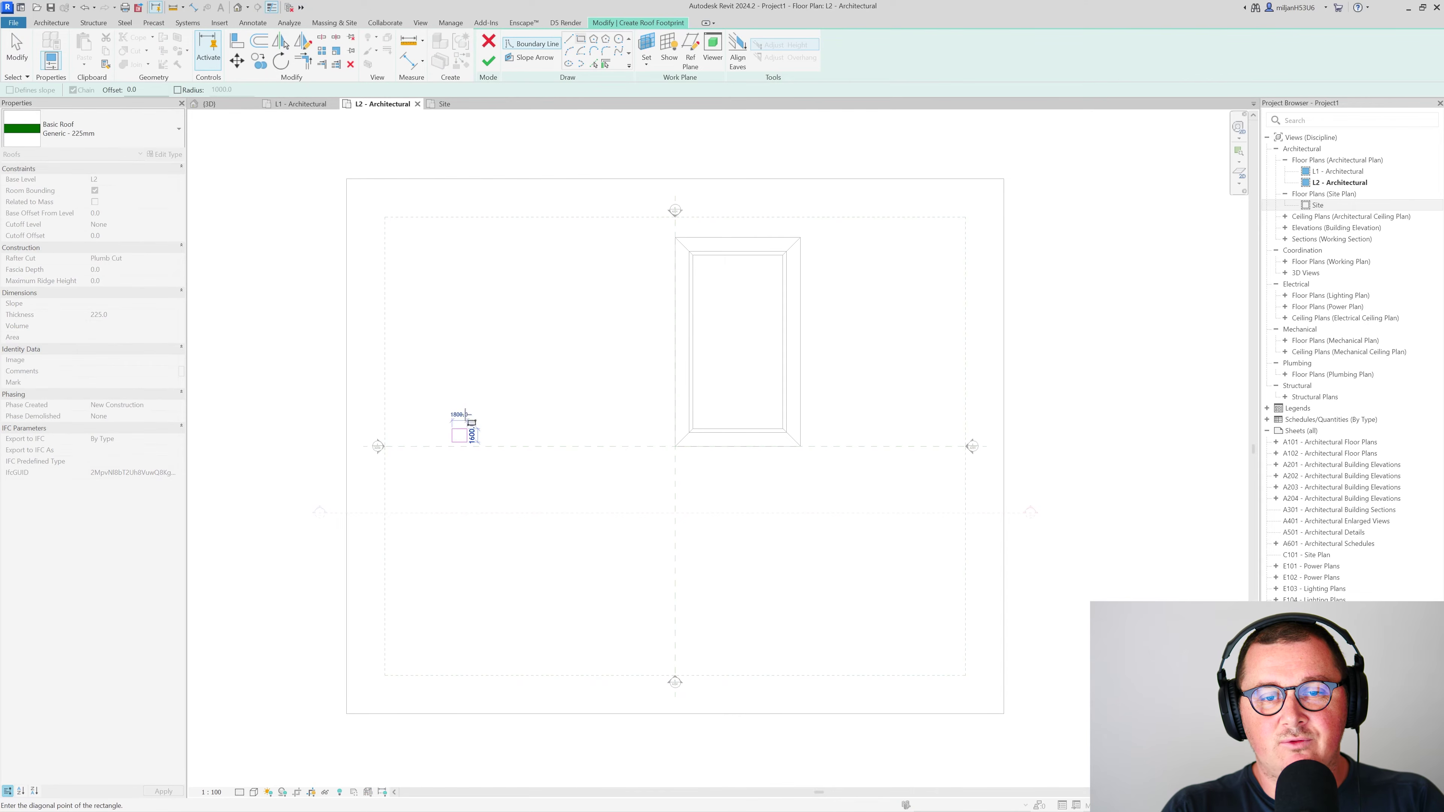
pyautogui.press('Escape')
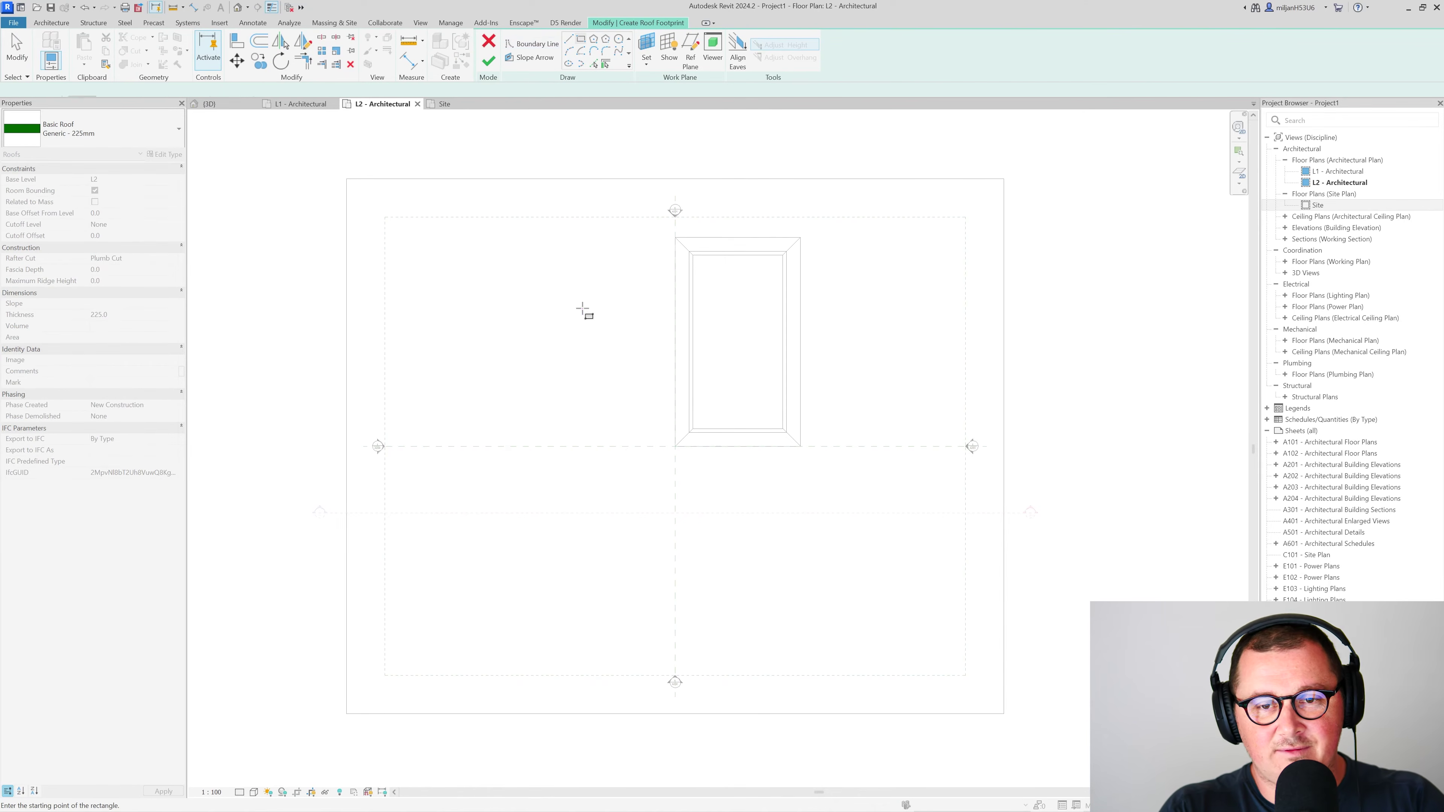
# Step: Sketch a boundary of about 13800 by 14000 beside the existing roof and resize it to a square as wide as that roof
pyautogui.click(483, 447)
pyautogui.click(598, 329)
pyautogui.press('Escape')
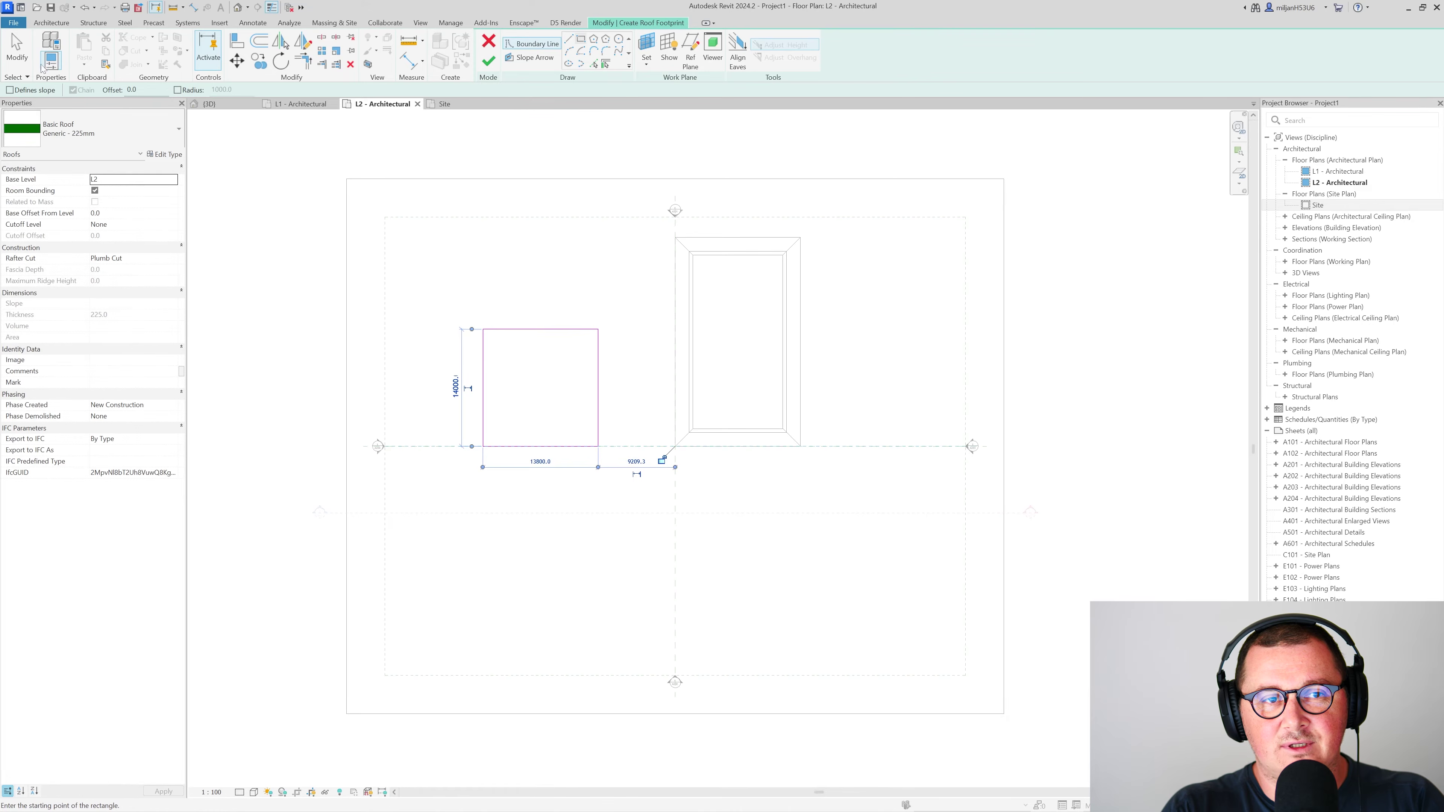
pyautogui.click(546, 329)
pyautogui.click(616, 386)
pyautogui.press('Return')
pyautogui.press('Escape')
pyautogui.moveTo(593, 400); pyautogui.dragTo(545, 396, button='middle')
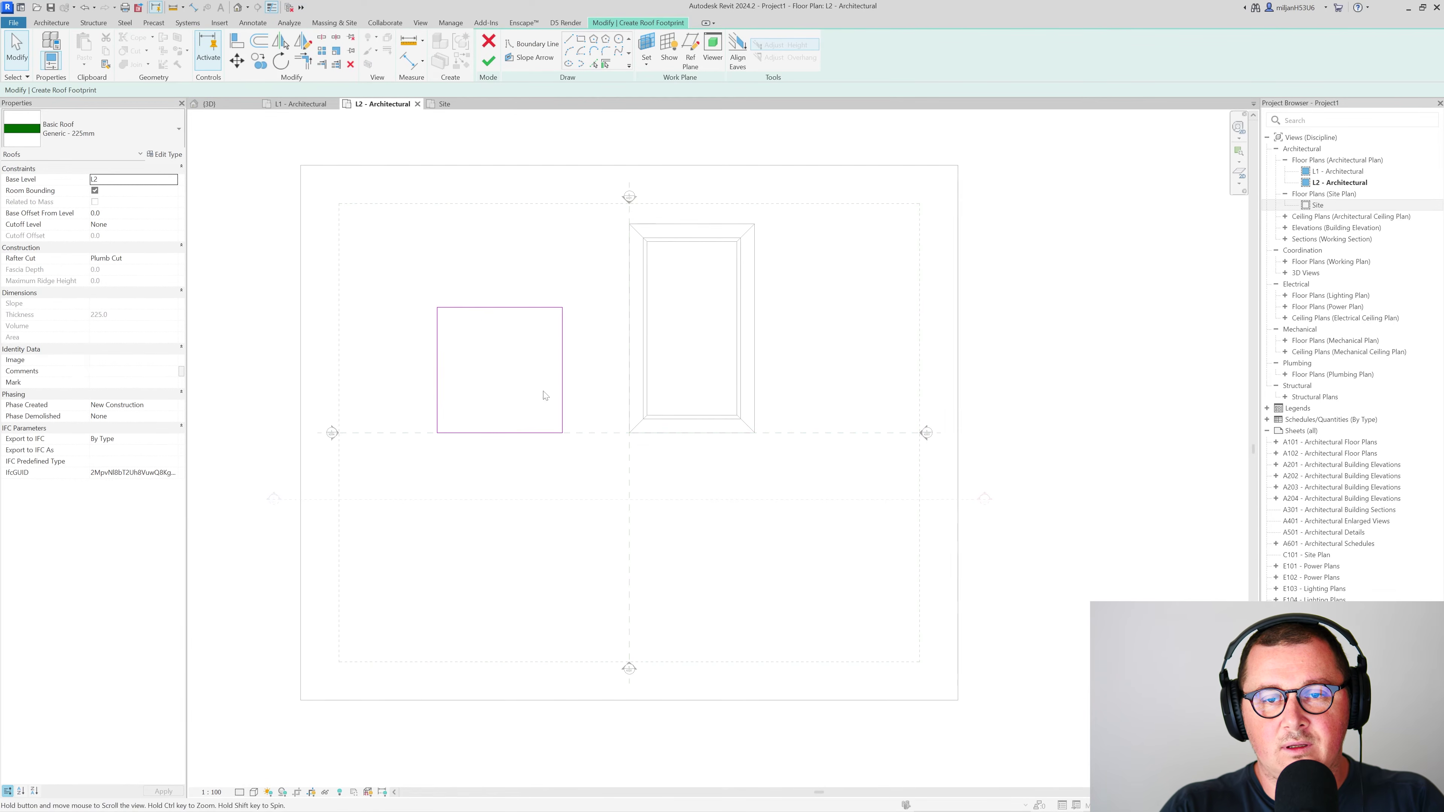
# Step: Mark a 5 m offset from the eave on a screen capture of the reference photo, discard it and minimize the photo
pyautogui.hotkey('alt', 'Tab')
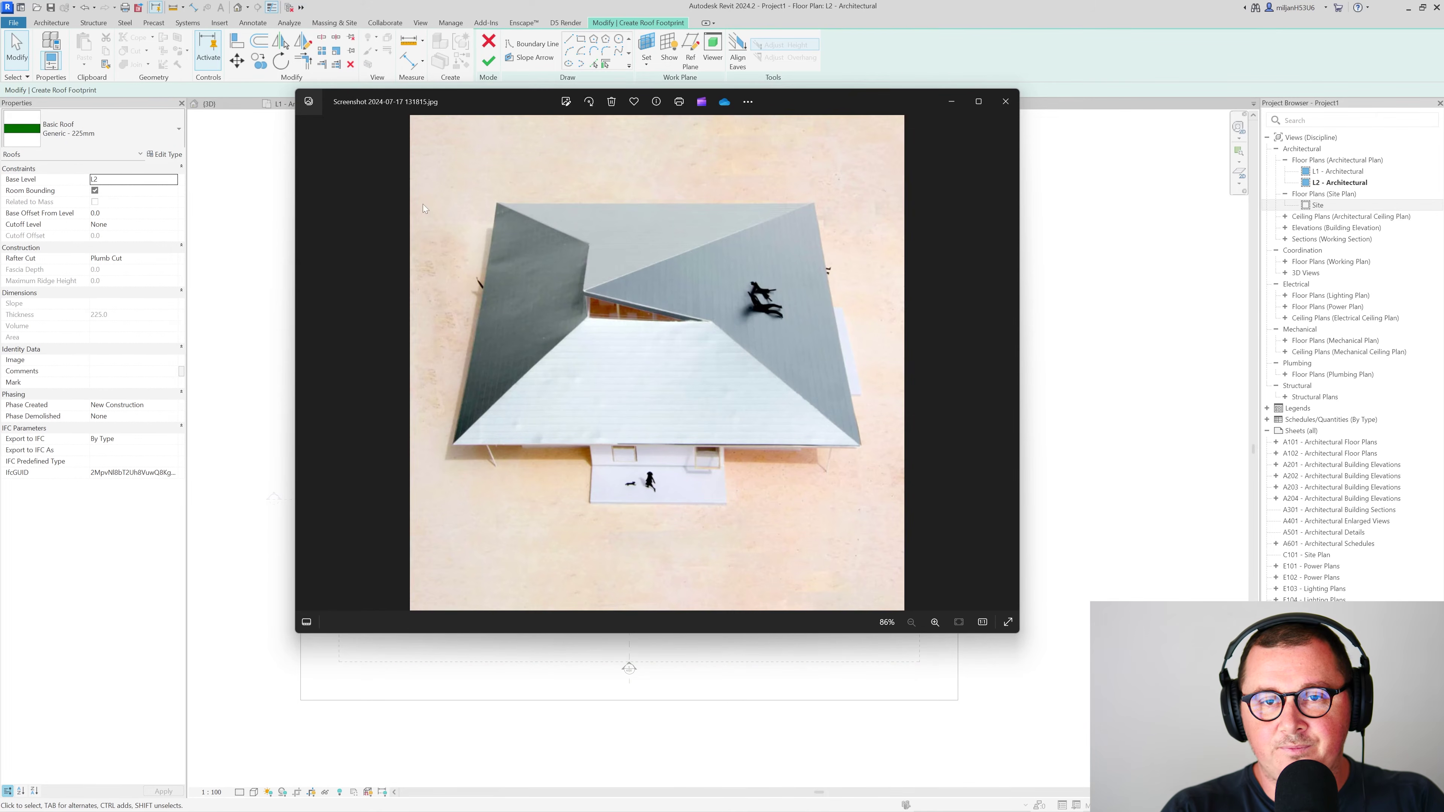
pyautogui.press('Print')
pyautogui.moveTo(397, 155)
pyautogui.mouseDown()
pyautogui.moveTo(824, 470)
pyautogui.moveTo(952, 525)
pyautogui.mouseUp()
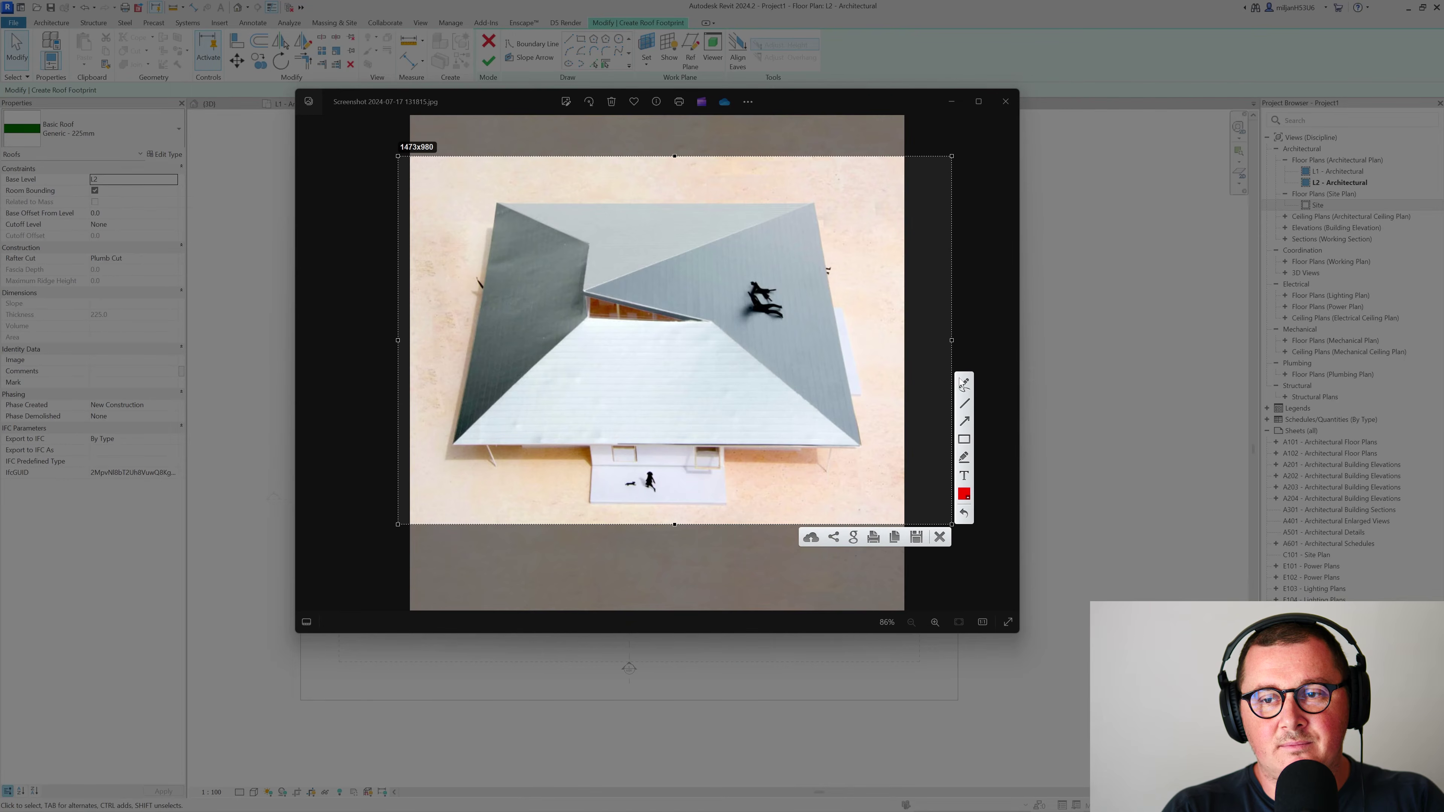
pyautogui.moveTo(586, 312); pyautogui.dragTo(568, 401)
pyautogui.moveTo(474, 336); pyautogui.dragTo(474, 395)
pyautogui.moveTo(460, 369); pyautogui.dragTo(631, 363)
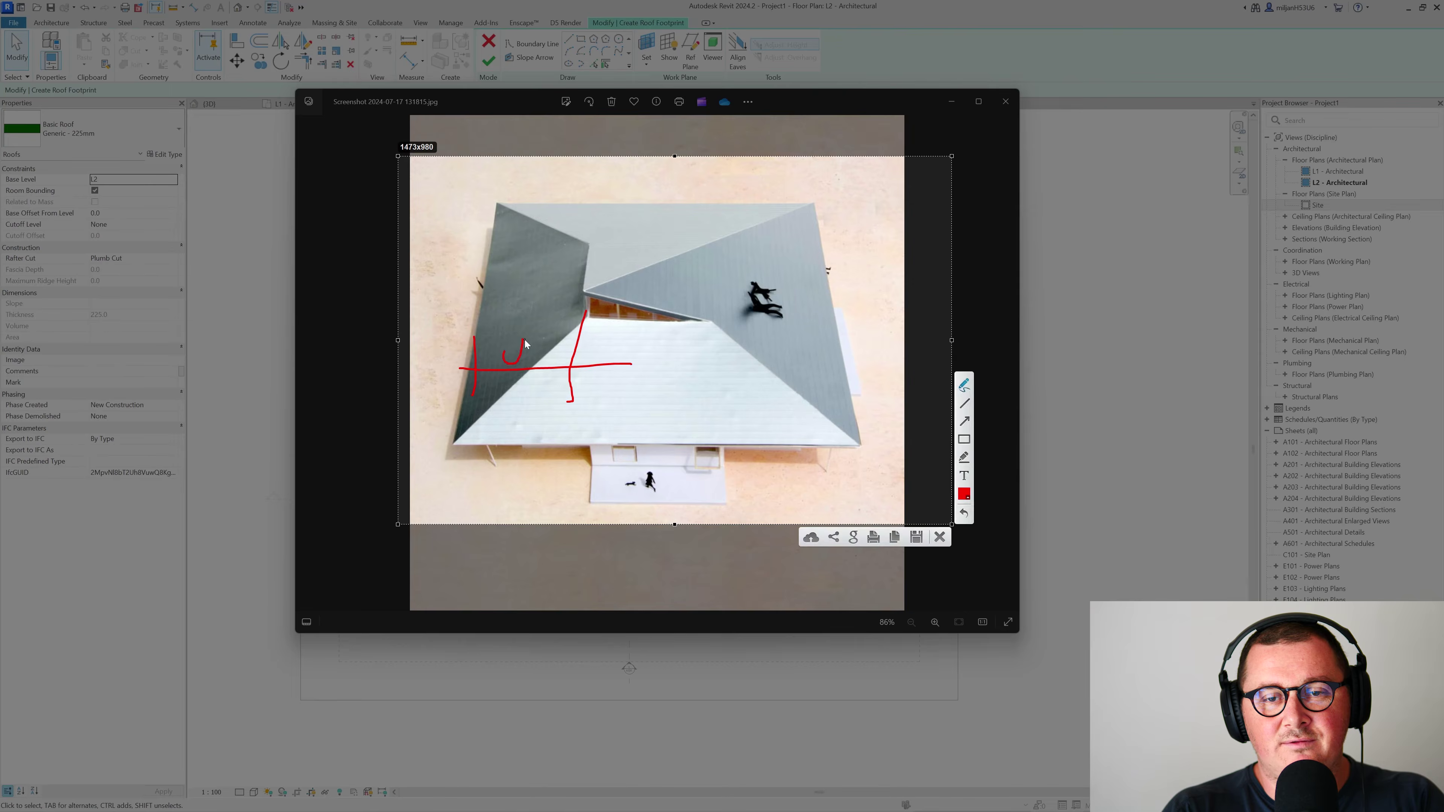
pyautogui.moveTo(503, 341)
pyautogui.mouseDown()
pyautogui.moveTo(541, 369)
pyautogui.moveTo(557, 359)
pyautogui.mouseUp()
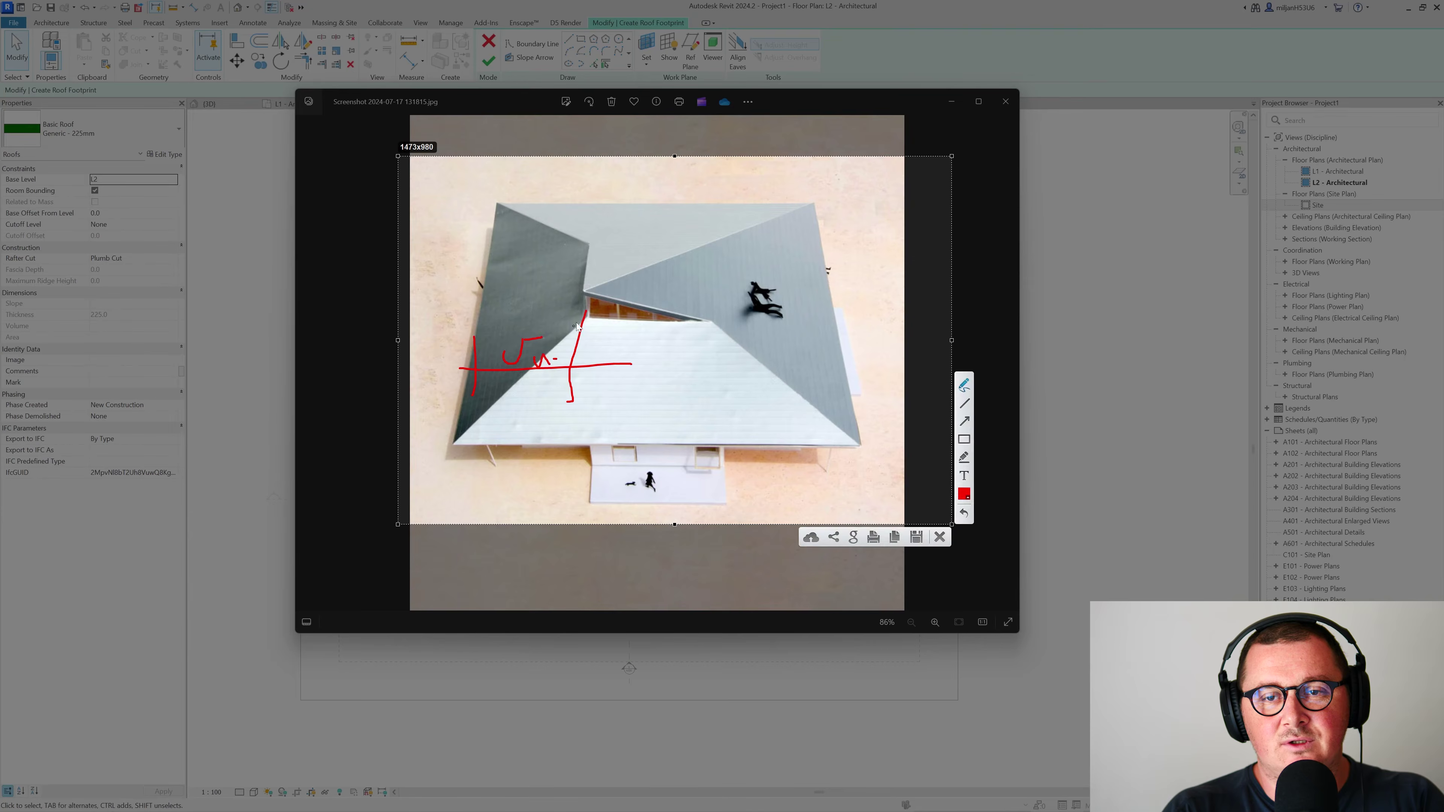
pyautogui.click(940, 537)
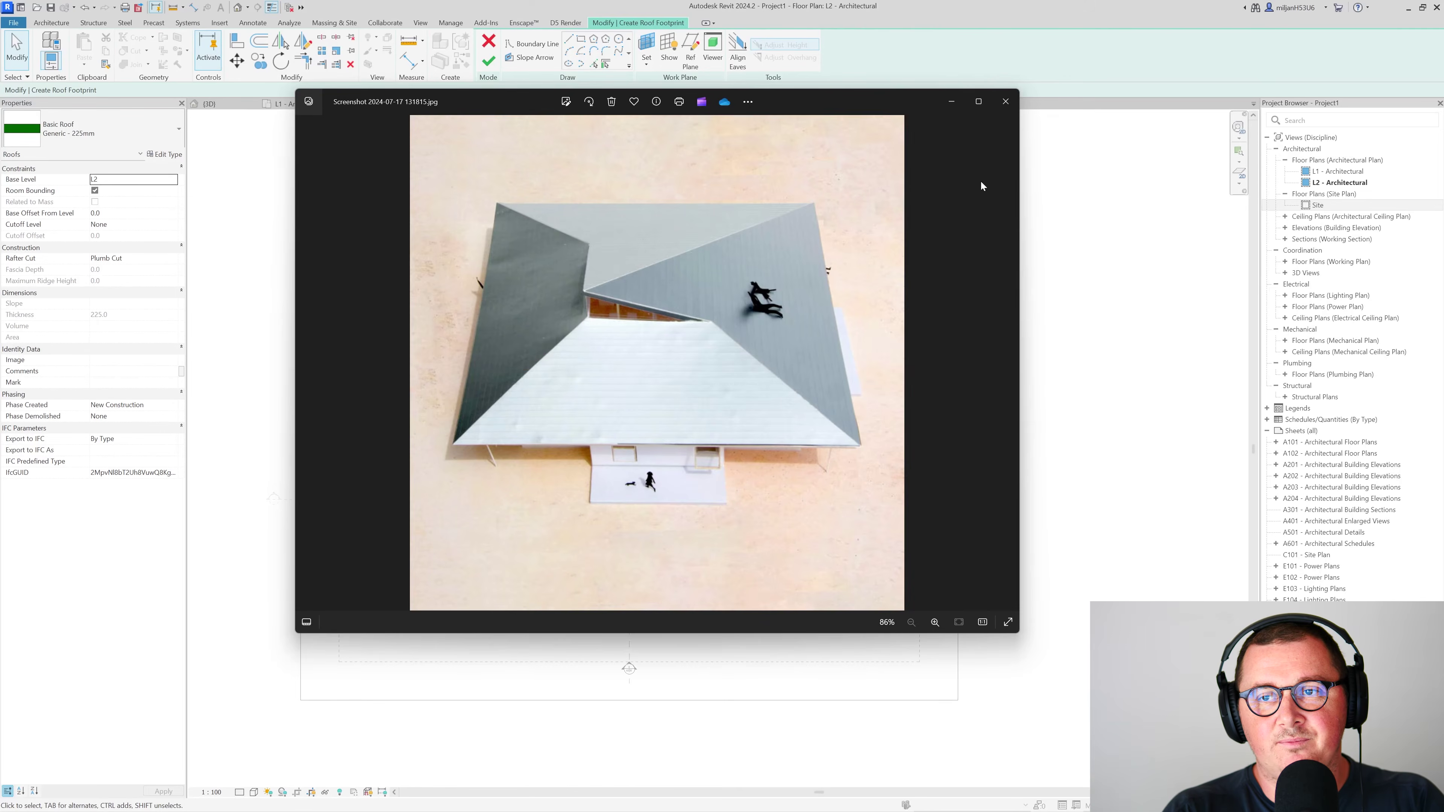
pyautogui.click(951, 101)
# Step: Offset the square's left and lower edges inward by 5000 and trim the two offset lines to a corner
pyautogui.click(594, 63)
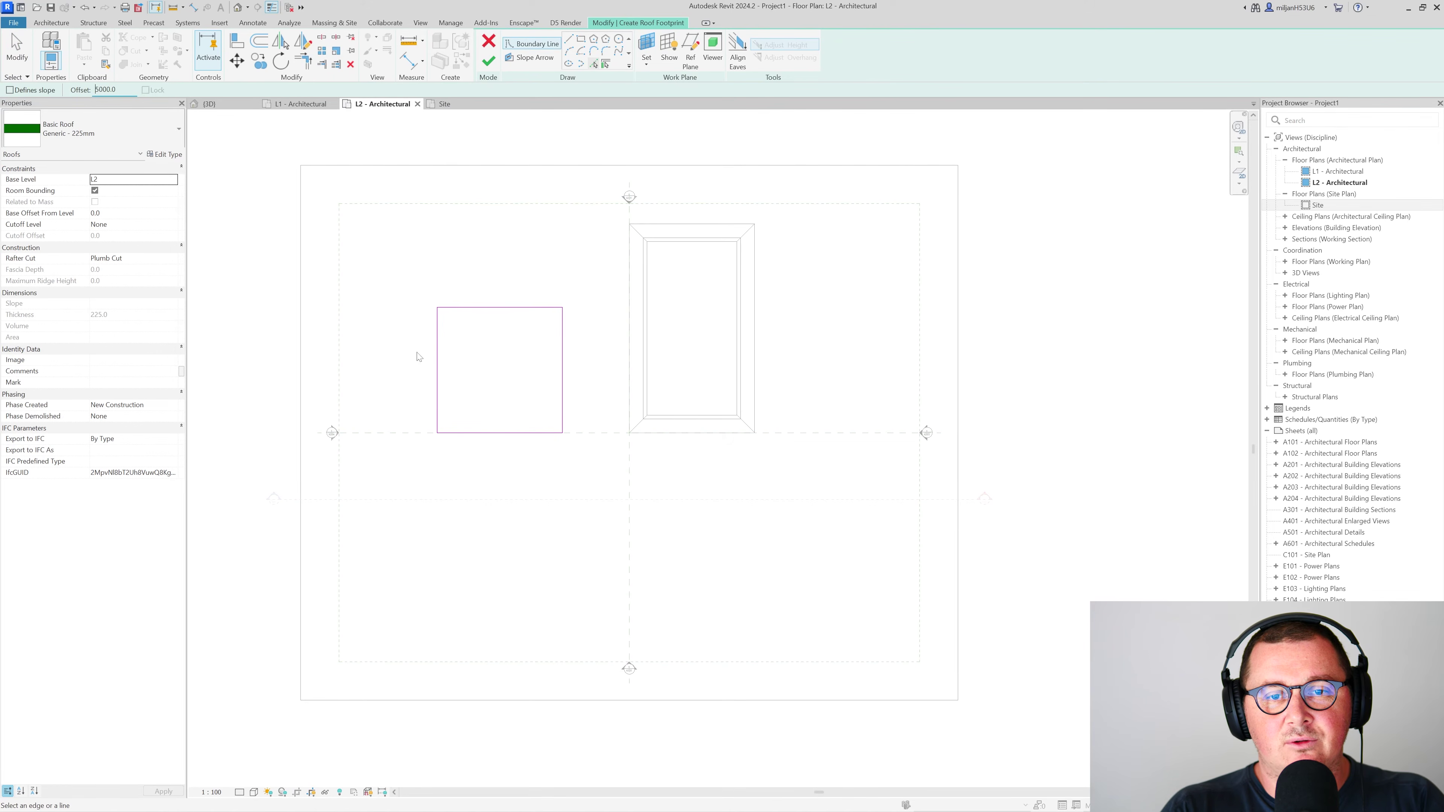
pyautogui.click(437, 367)
pyautogui.click(528, 432)
pyautogui.scroll(2, 528, 423)
pyautogui.press('t')
pyautogui.press('r')
pyautogui.click(453, 368)
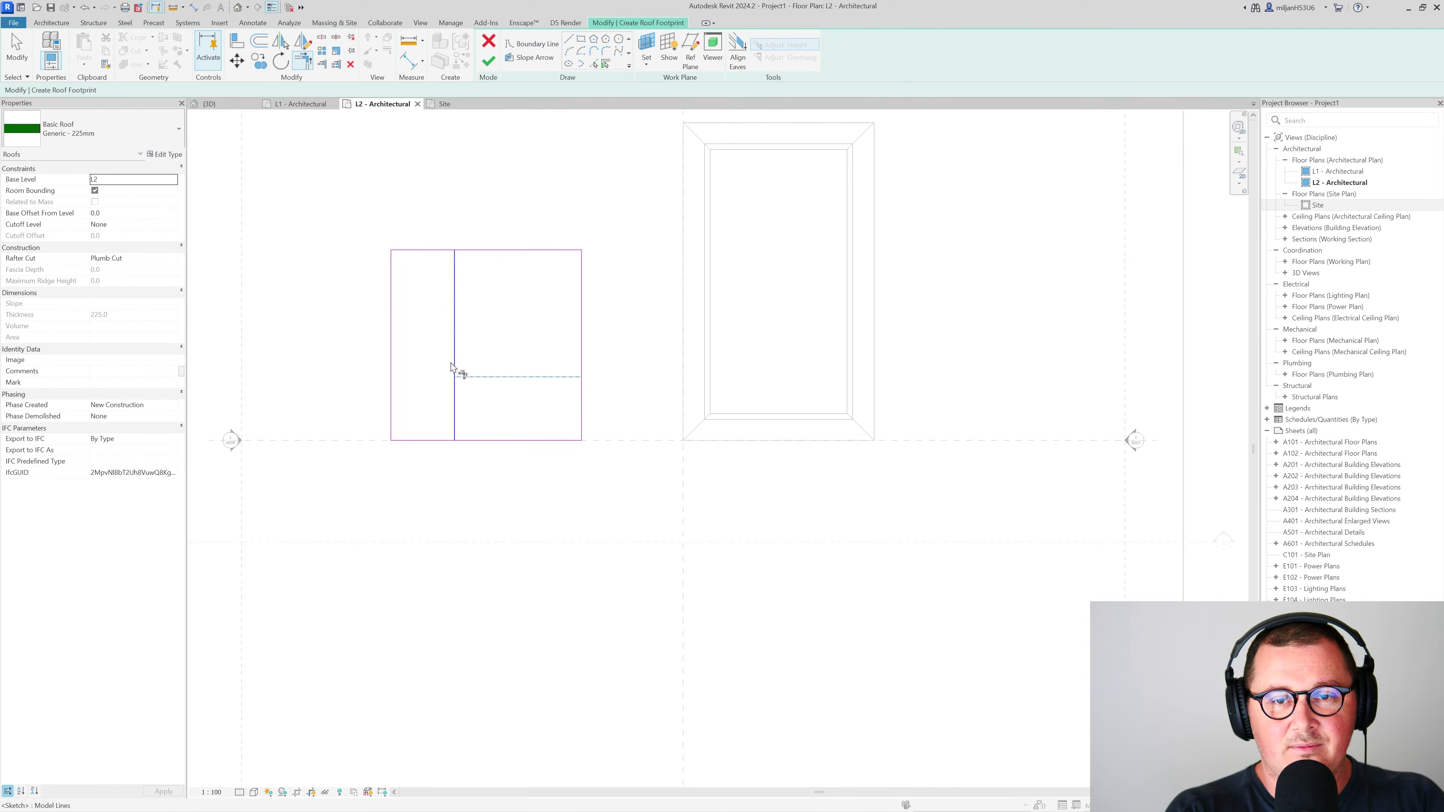
pyautogui.click(459, 374)
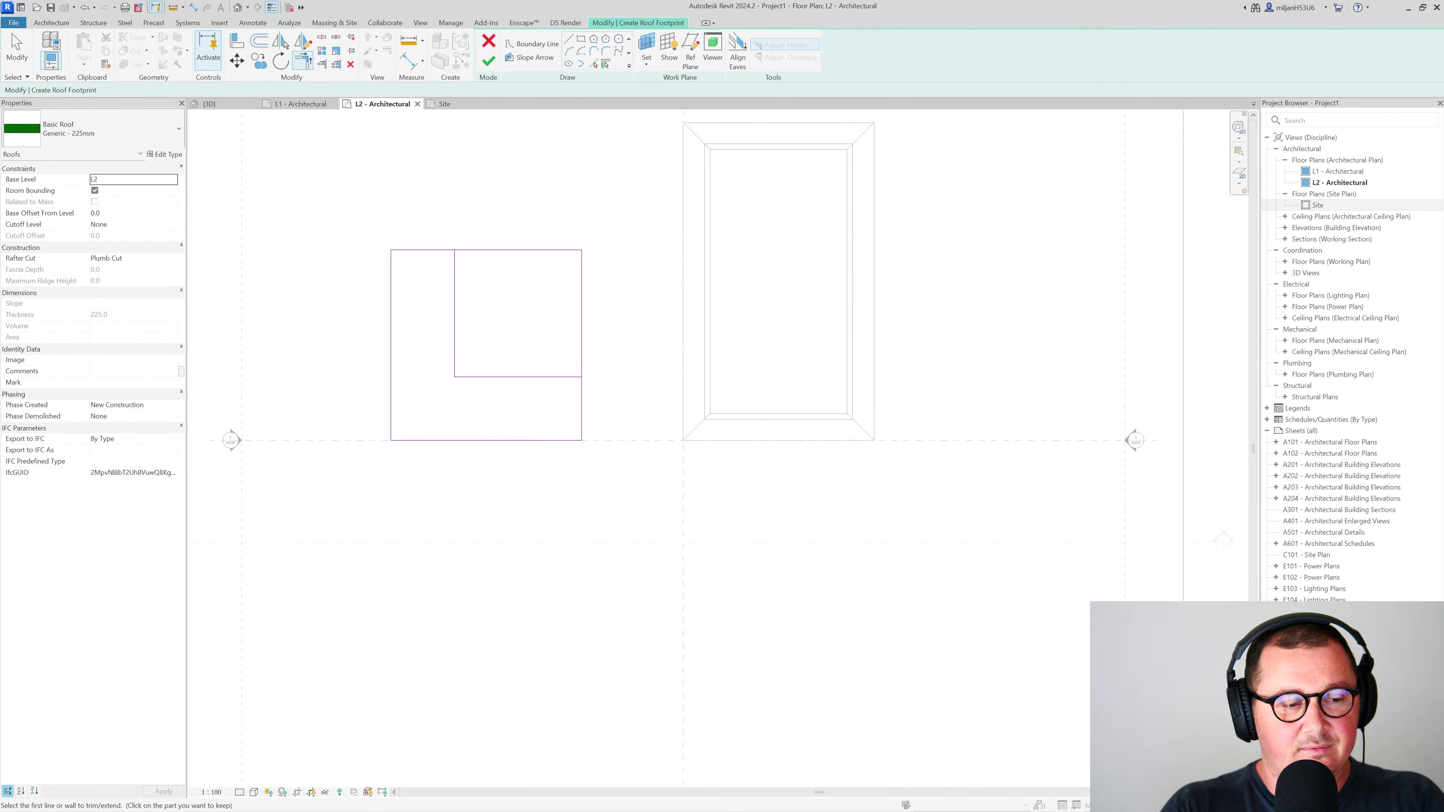
# Step: Mark the 45° hip angle and the opposite hip on a screen capture of the reference photo, discard it and minimize the photo
pyautogui.hotkey('alt', 'Tab')
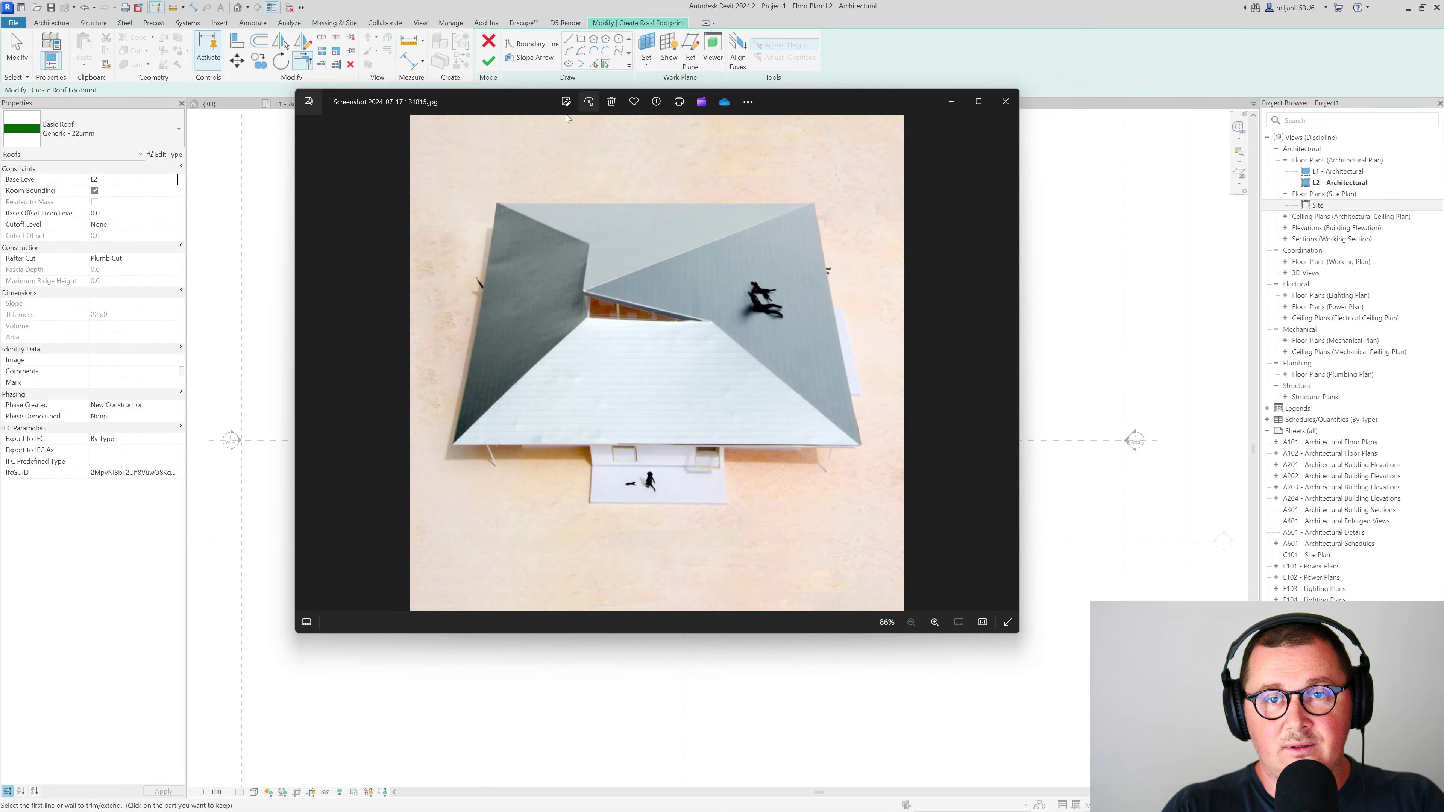
pyautogui.press('Print')
pyautogui.moveTo(451, 177); pyautogui.dragTo(921, 524)
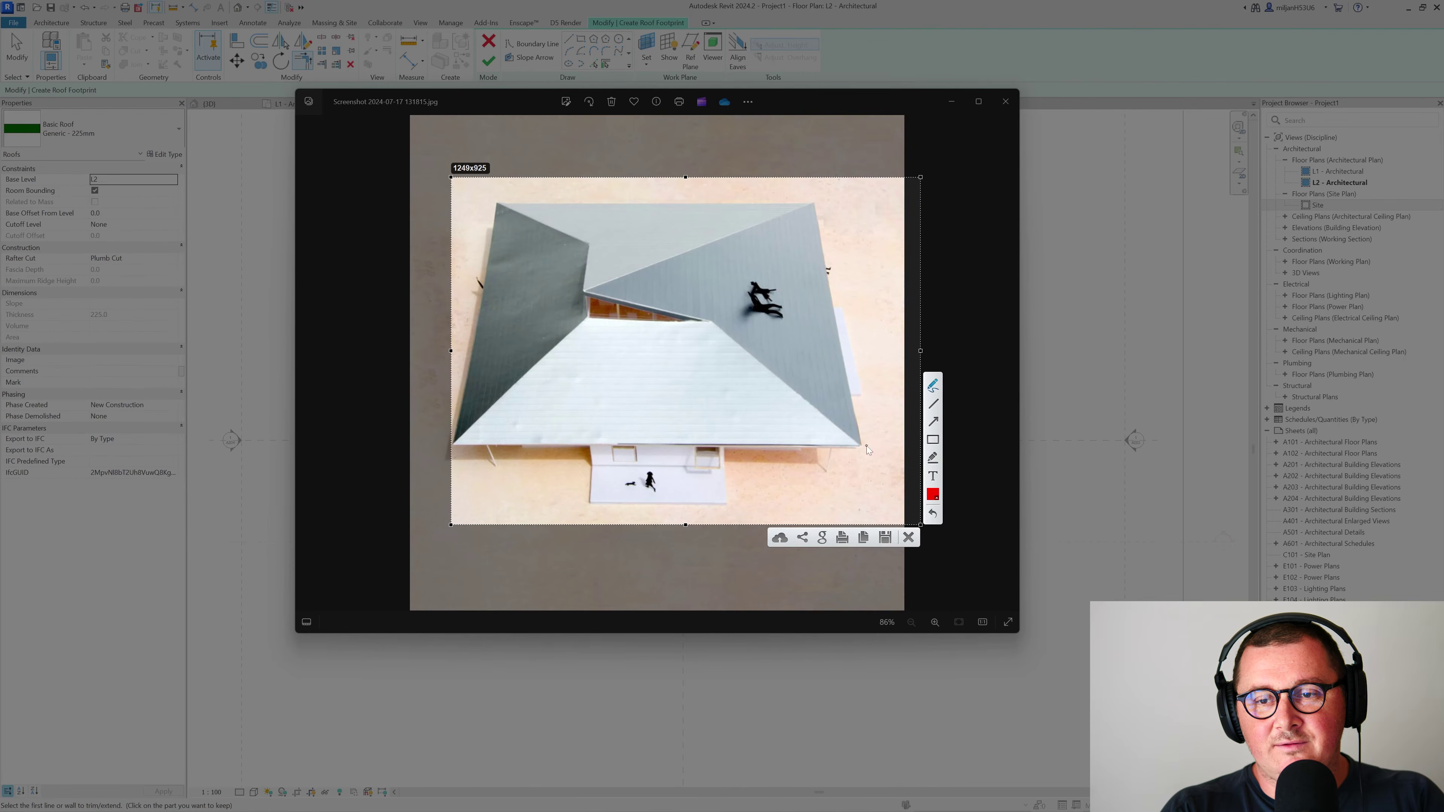
pyautogui.moveTo(863, 447); pyautogui.dragTo(827, 418)
pyautogui.moveTo(747, 349); pyautogui.dragTo(728, 333)
pyautogui.moveTo(795, 399)
pyautogui.mouseDown()
pyautogui.moveTo(797, 386)
pyautogui.moveTo(856, 373)
pyautogui.moveTo(829, 398)
pyautogui.moveTo(847, 388)
pyautogui.mouseUp()
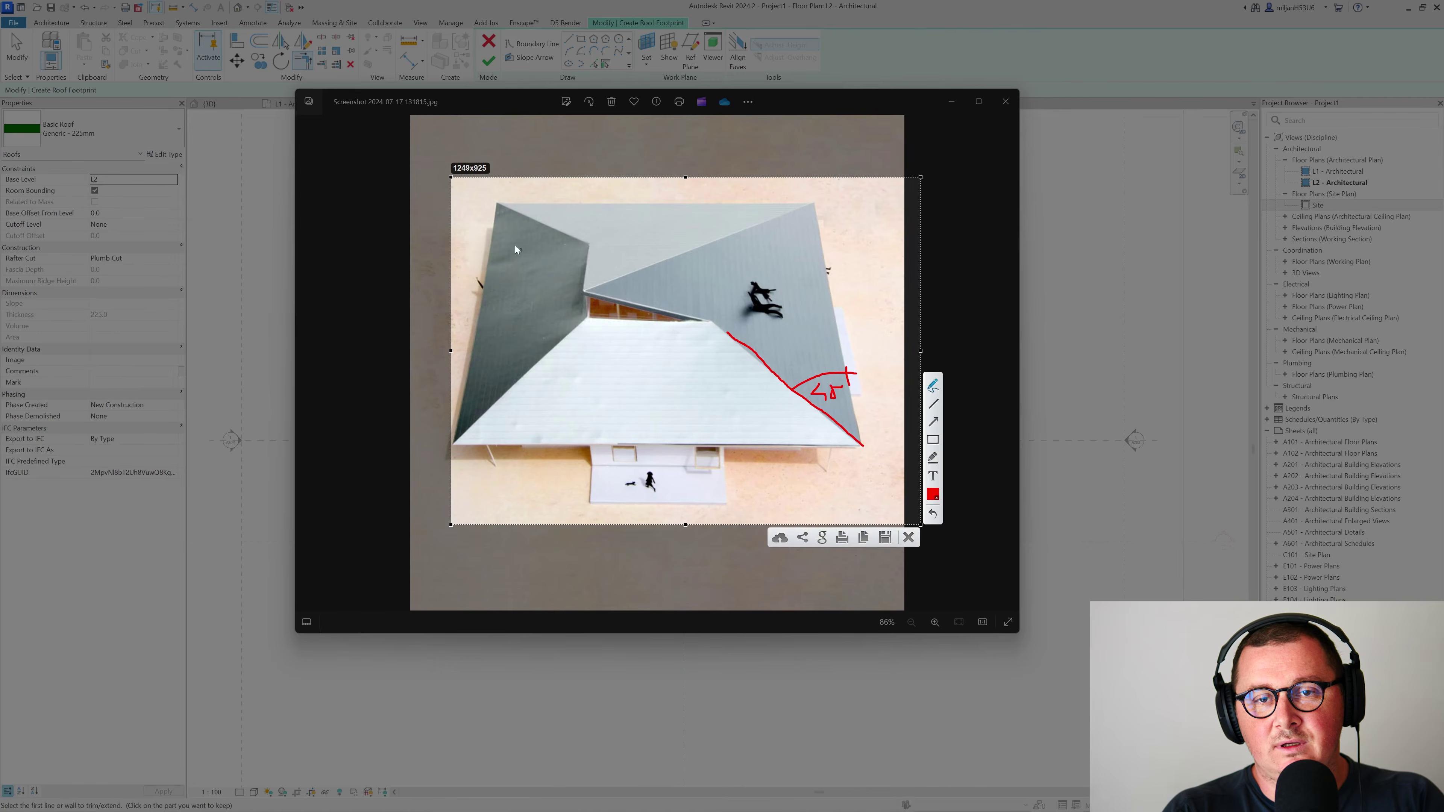
pyautogui.moveTo(502, 203)
pyautogui.mouseDown()
pyautogui.moveTo(534, 216)
pyautogui.moveTo(574, 200)
pyautogui.mouseUp()
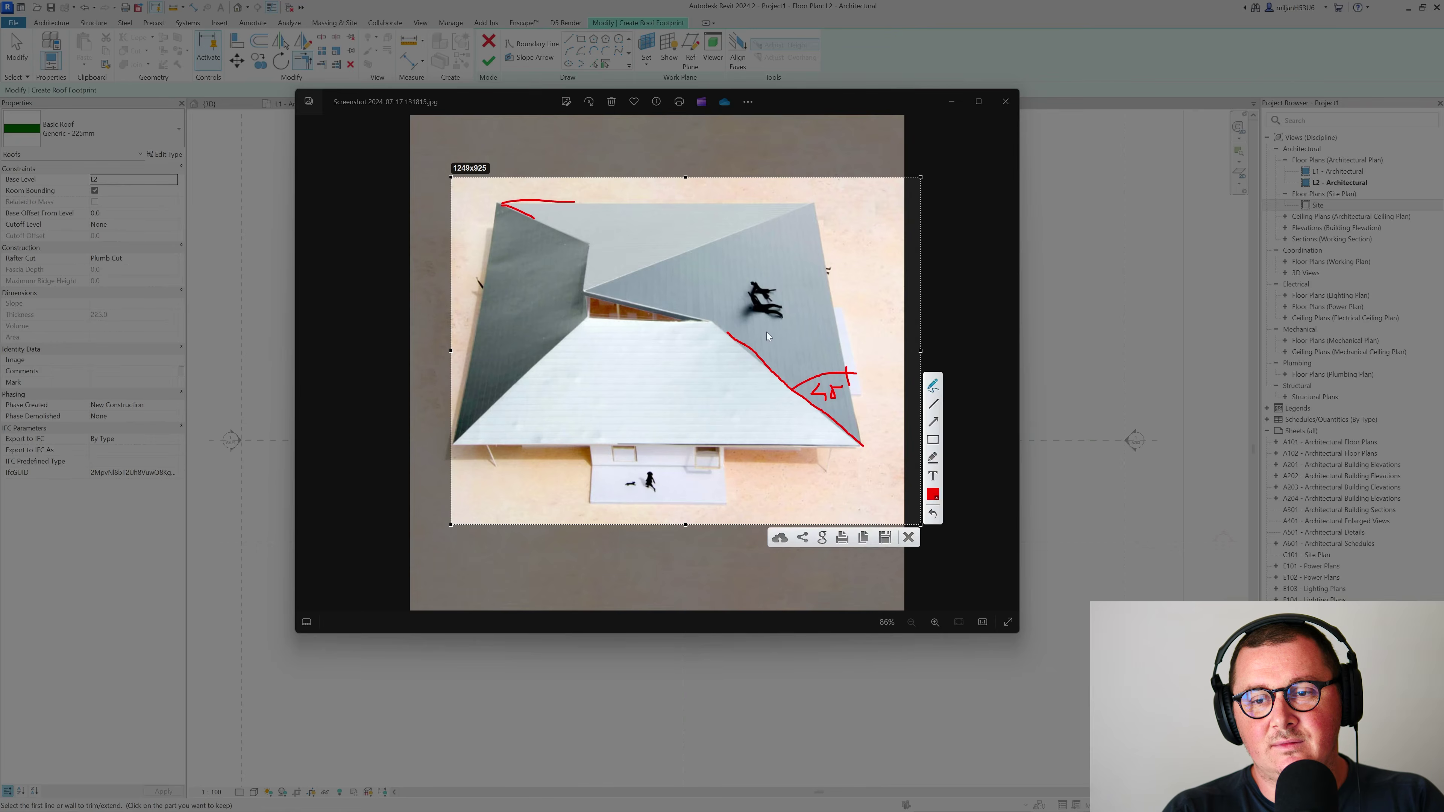
pyautogui.click(908, 537)
pyautogui.click(951, 105)
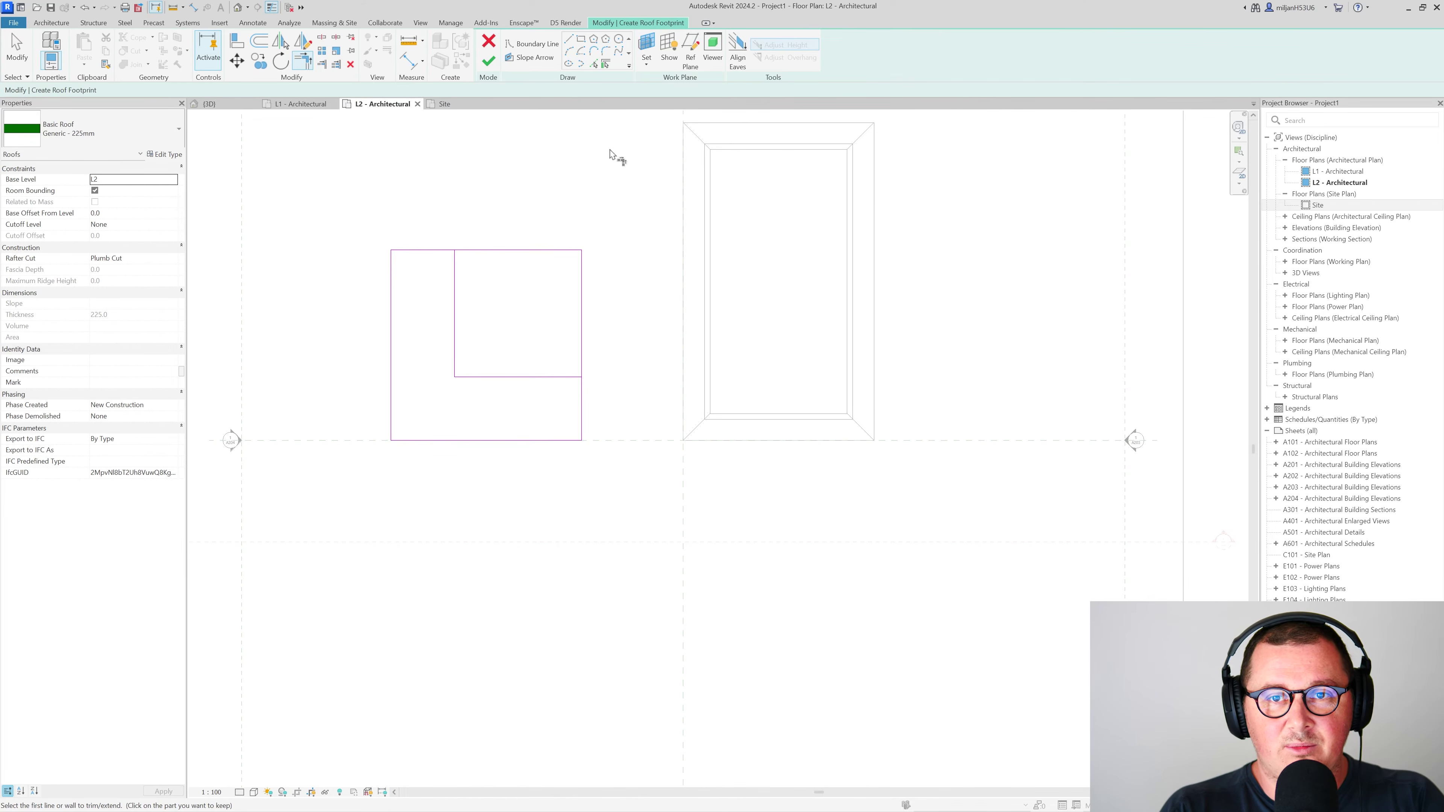
# Step: Draw a diagonal boundary line from the square's upper-left corner to its lower-right corner
pyautogui.click(569, 38)
pyautogui.click(391, 249)
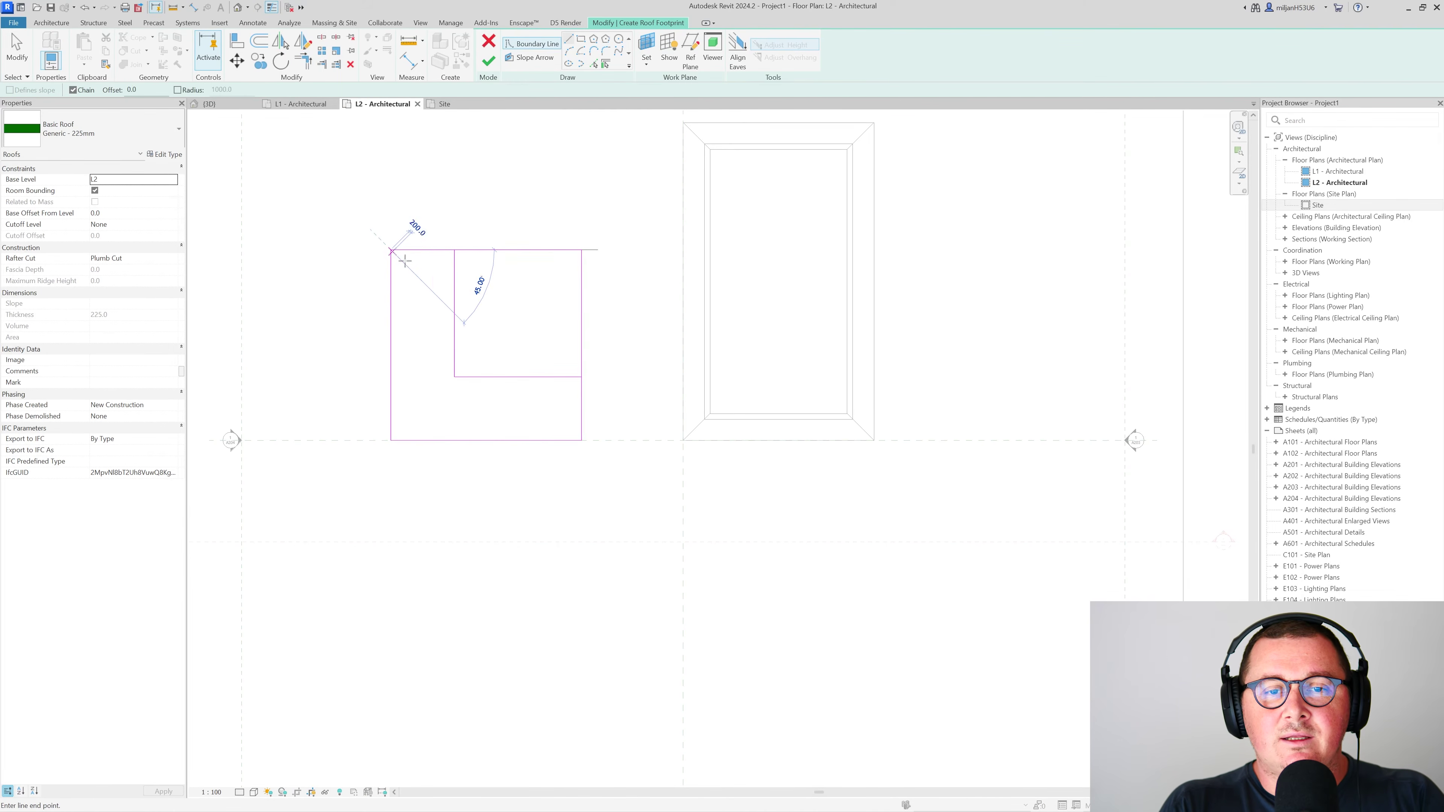
pyautogui.click(581, 439)
pyautogui.press('Escape')
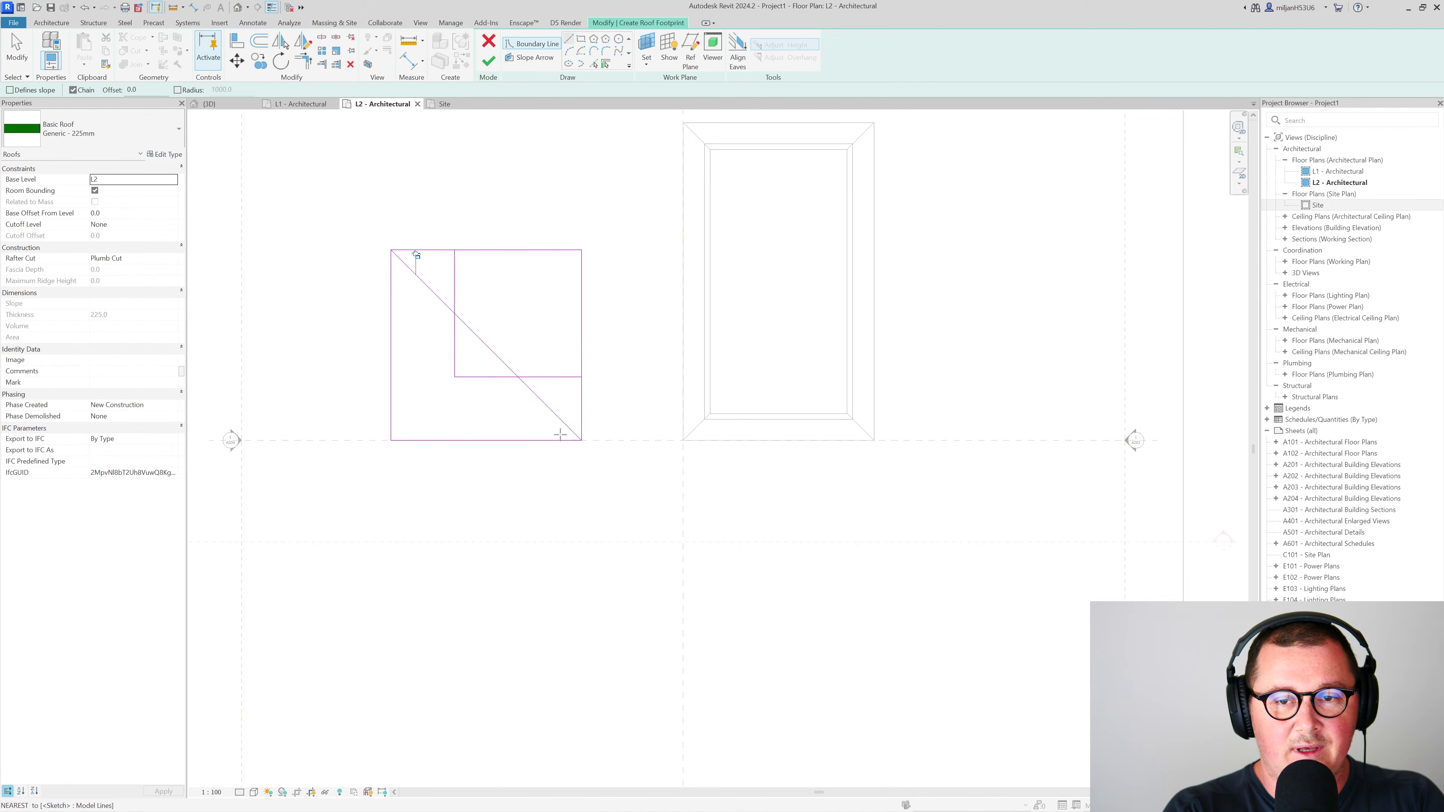
# Step: Trim the diagonal and the inner offset lines to each other at both ends and delete the square's left and lower edges
pyautogui.press('t')
pyautogui.press('r')
pyautogui.click(555, 413)
pyautogui.click(507, 378)
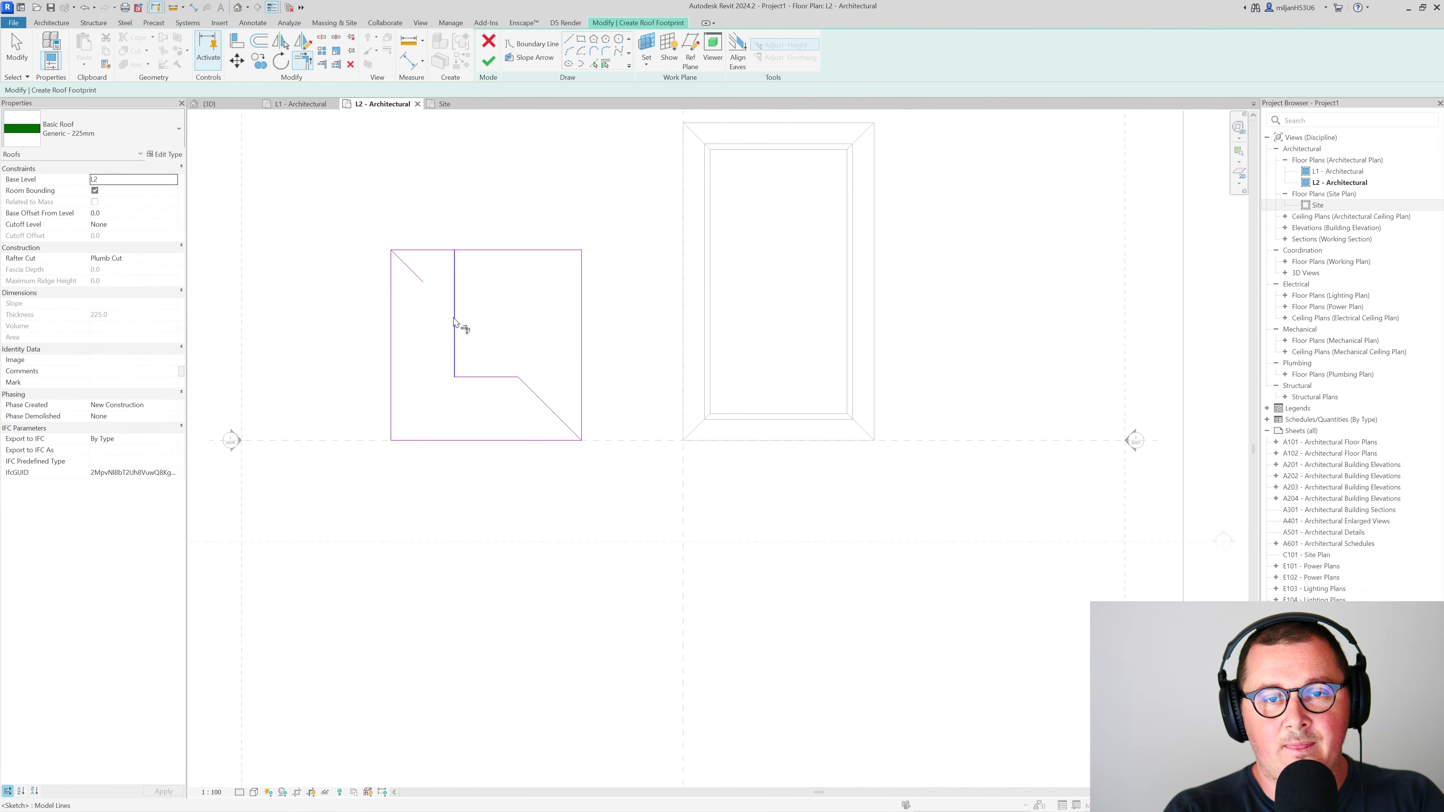
pyautogui.click(419, 279)
pyautogui.click(454, 338)
pyautogui.press('Escape')
pyautogui.press('Escape')
pyautogui.moveTo(422, 402); pyautogui.dragTo(383, 481)
pyautogui.press('Delete')
# Step: Make the upper and right boundary edges define a 15° roof slope and finish the roof
pyautogui.moveTo(622, 200)
pyautogui.mouseDown()
pyautogui.moveTo(548, 296)
pyautogui.moveTo(485, 275)
pyautogui.mouseUp()
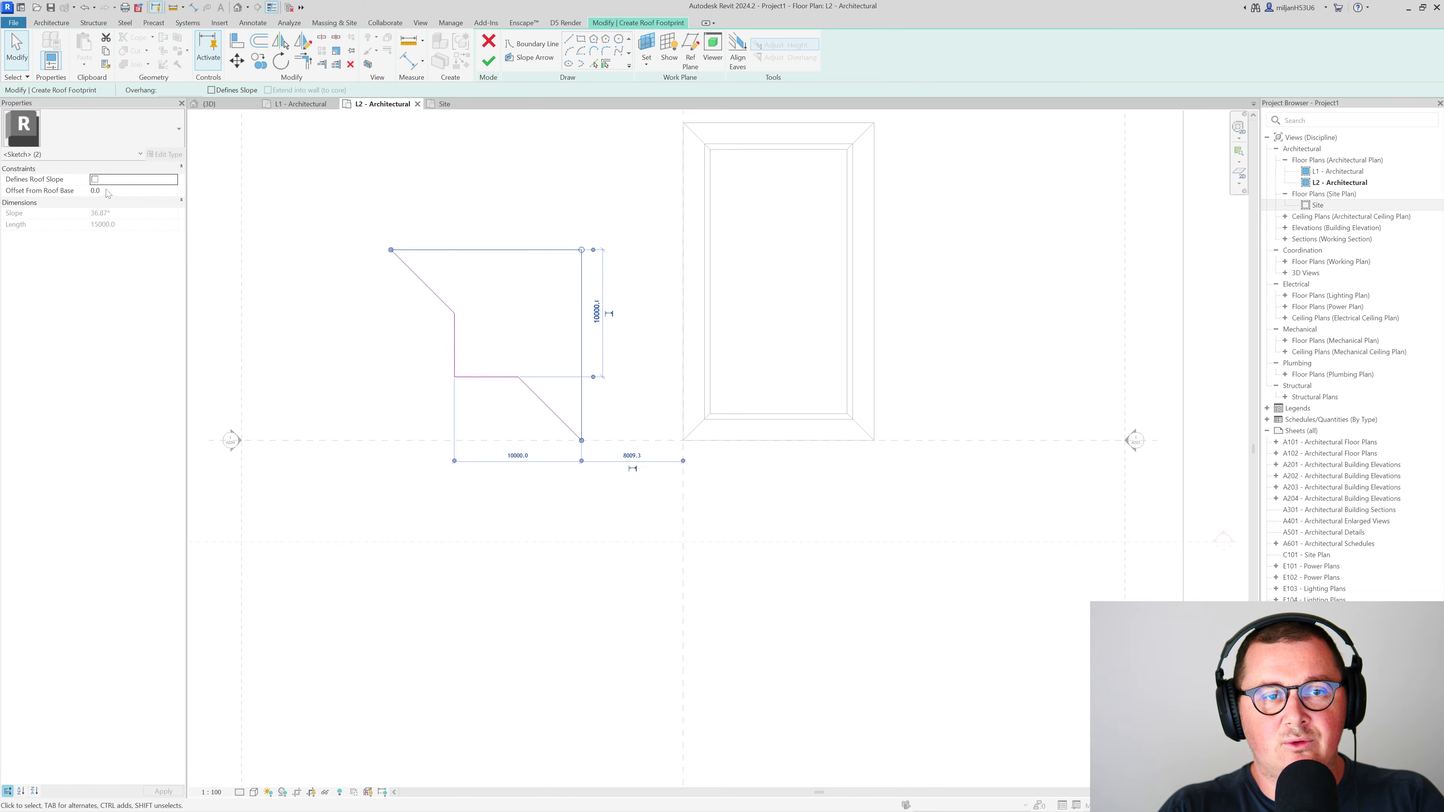
pyautogui.click(95, 179)
pyautogui.click(126, 213)
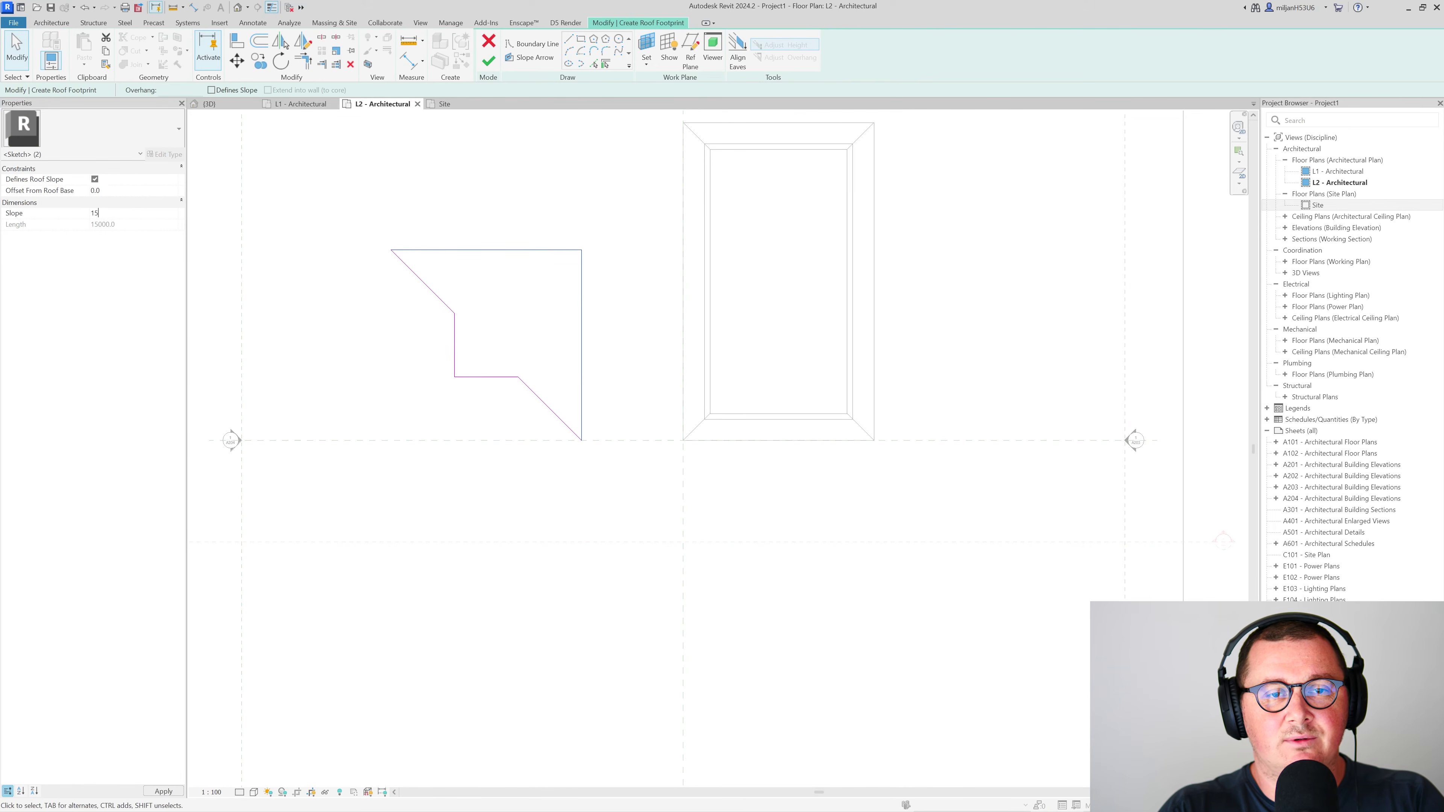
pyautogui.write('15')
pyautogui.press('Return')
pyautogui.click(612, 215)
pyautogui.moveTo(628, 218); pyautogui.dragTo(549, 279)
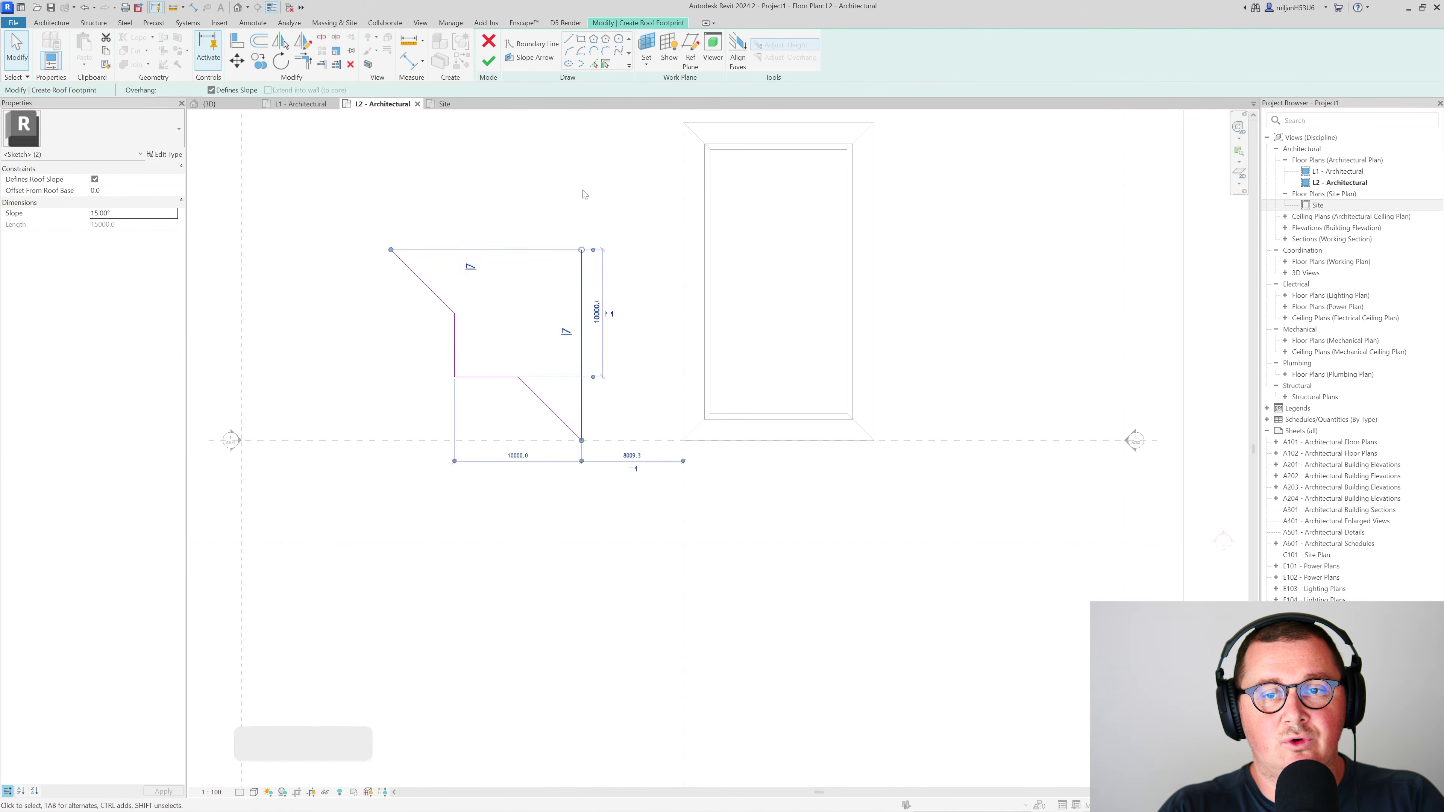
pyautogui.click(489, 61)
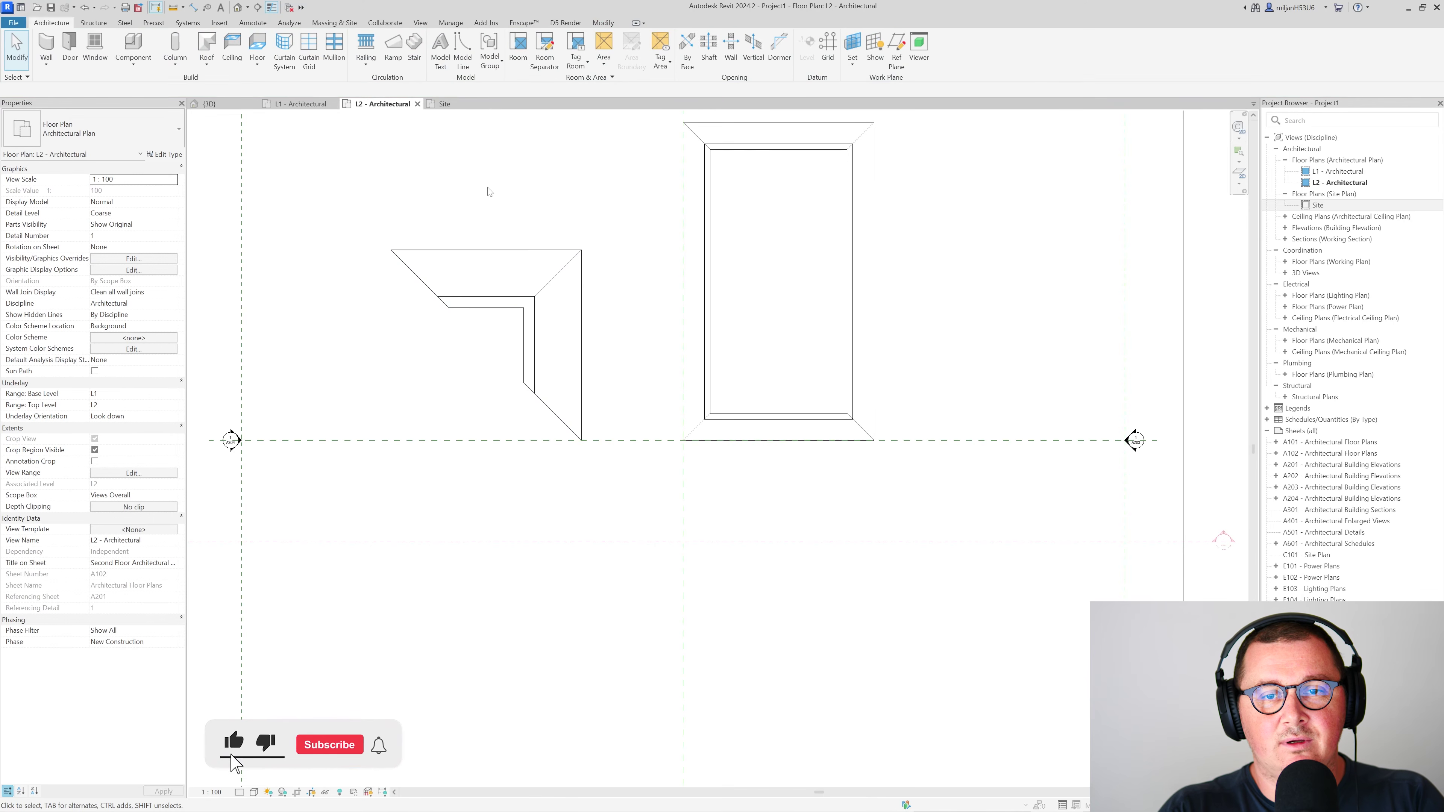
# Step: In the Site plan, start another footprint roof of the same type as the new one and place it on L2
pyautogui.click(444, 104)
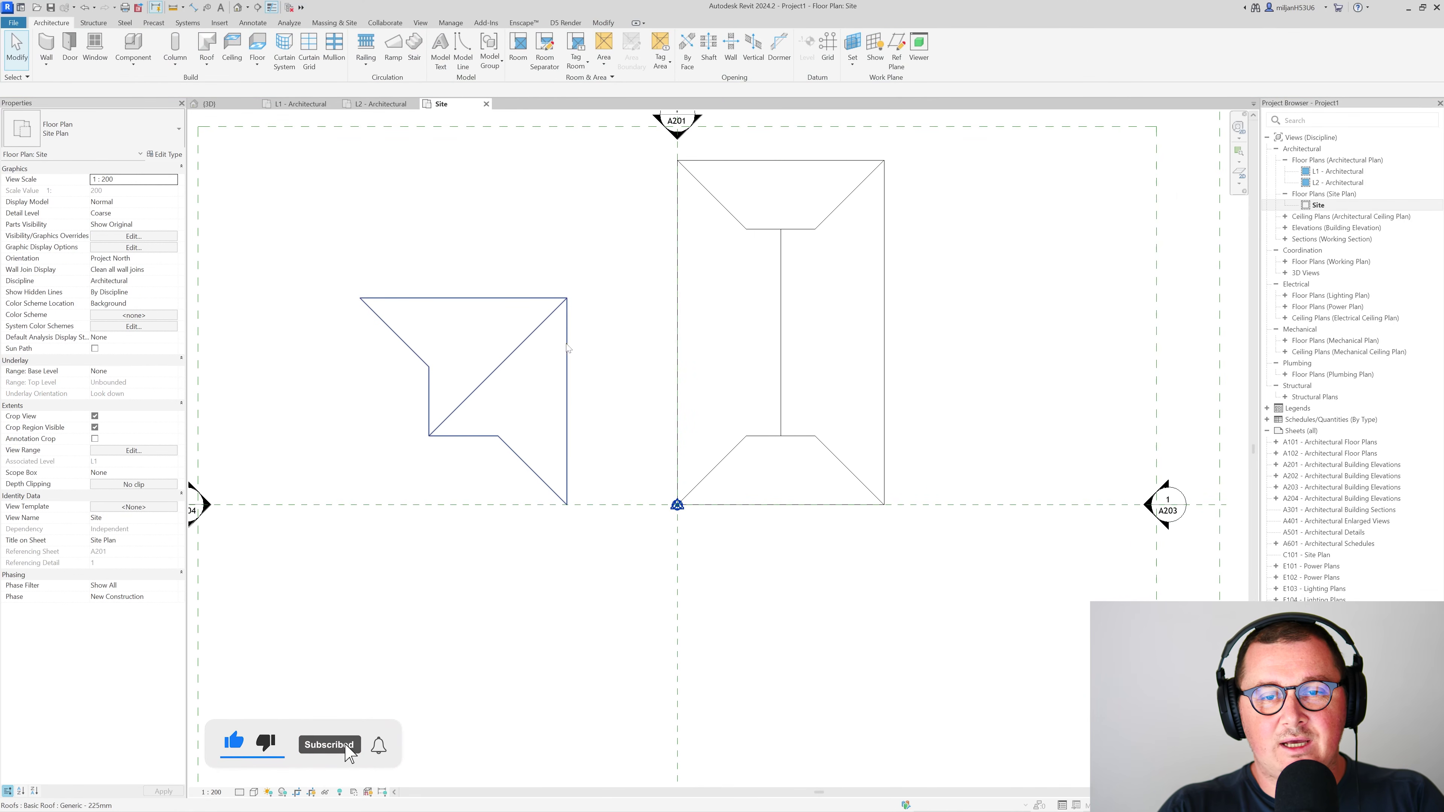
pyautogui.click(483, 385)
pyautogui.moveTo(483, 384); pyautogui.dragTo(545, 363, button='middle')
pyautogui.scroll(1, 545, 363)
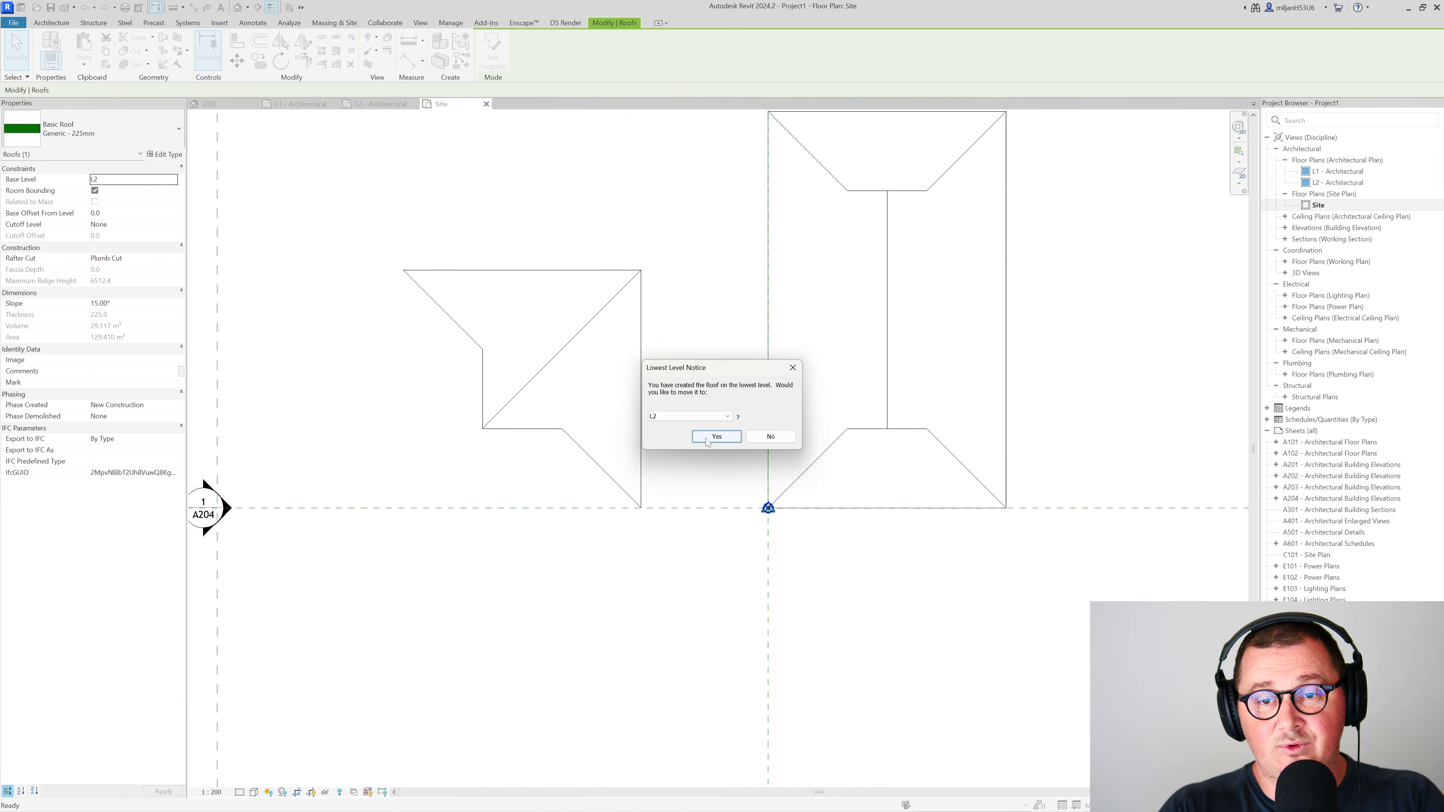
pyautogui.click(705, 438)
pyautogui.click(493, 54)
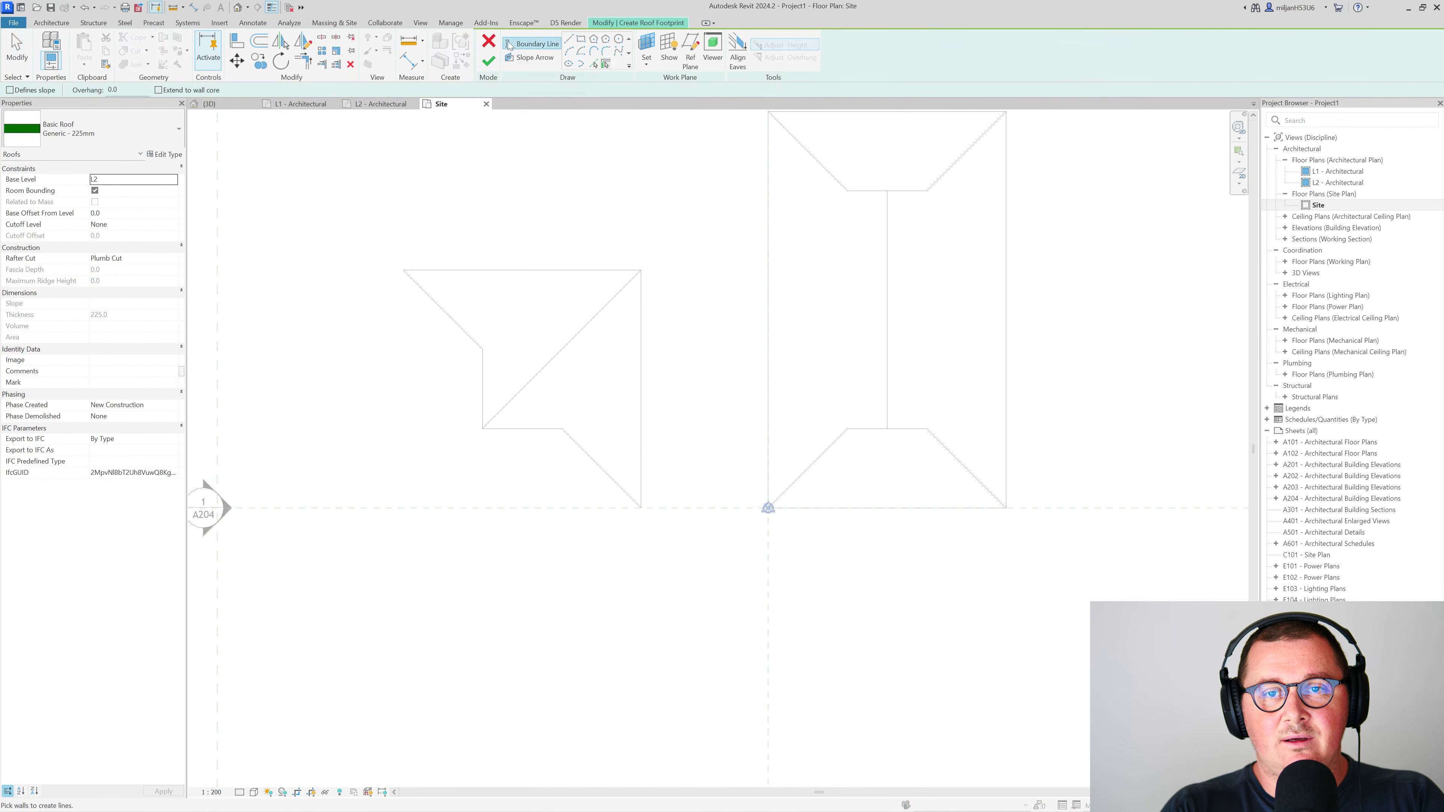
# Step: Sketch the second roof's boundary with 15000 left and lower edges, closed by picking the first roof's diagonal and stepped inner edges
pyautogui.click(569, 39)
pyautogui.click(403, 270)
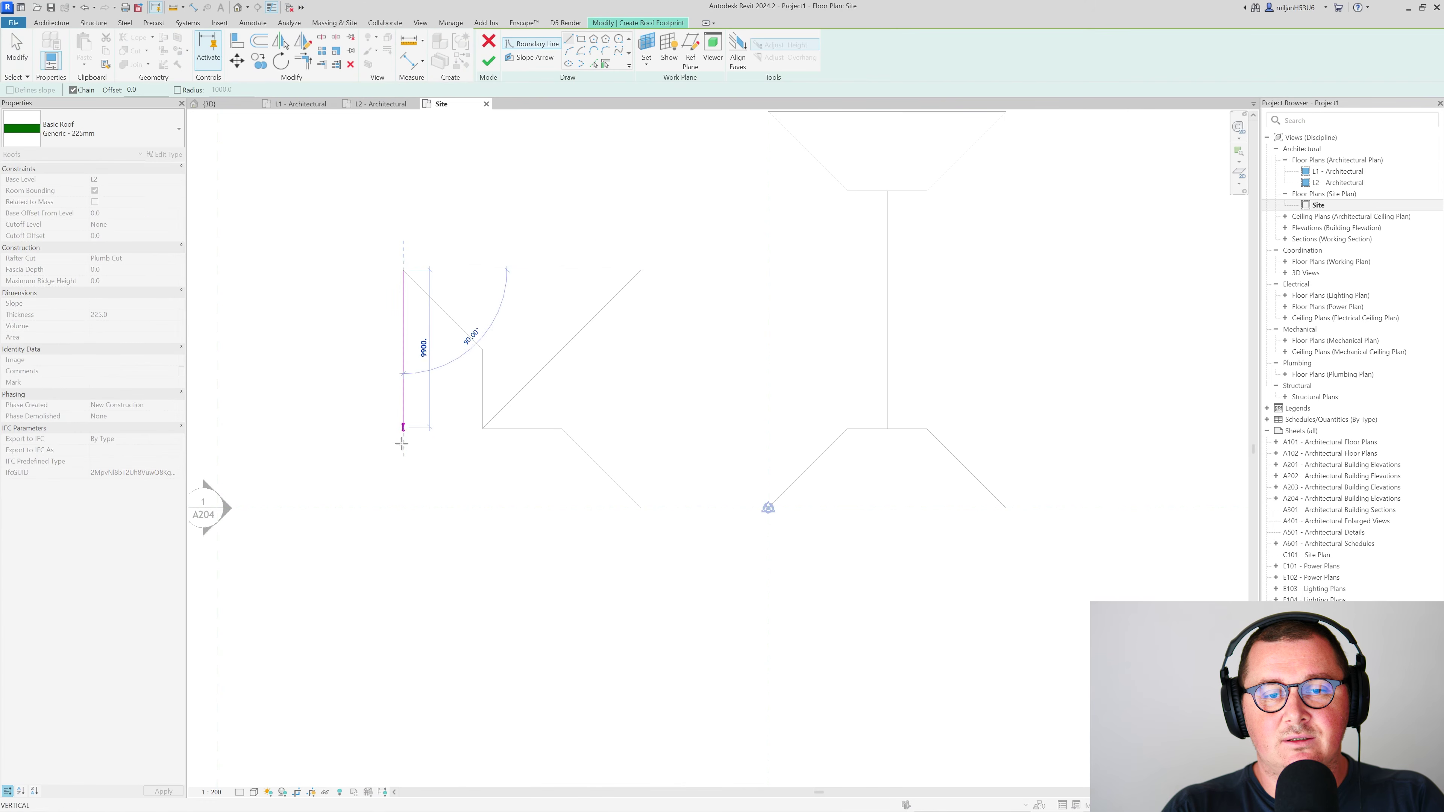
pyautogui.click(403, 507)
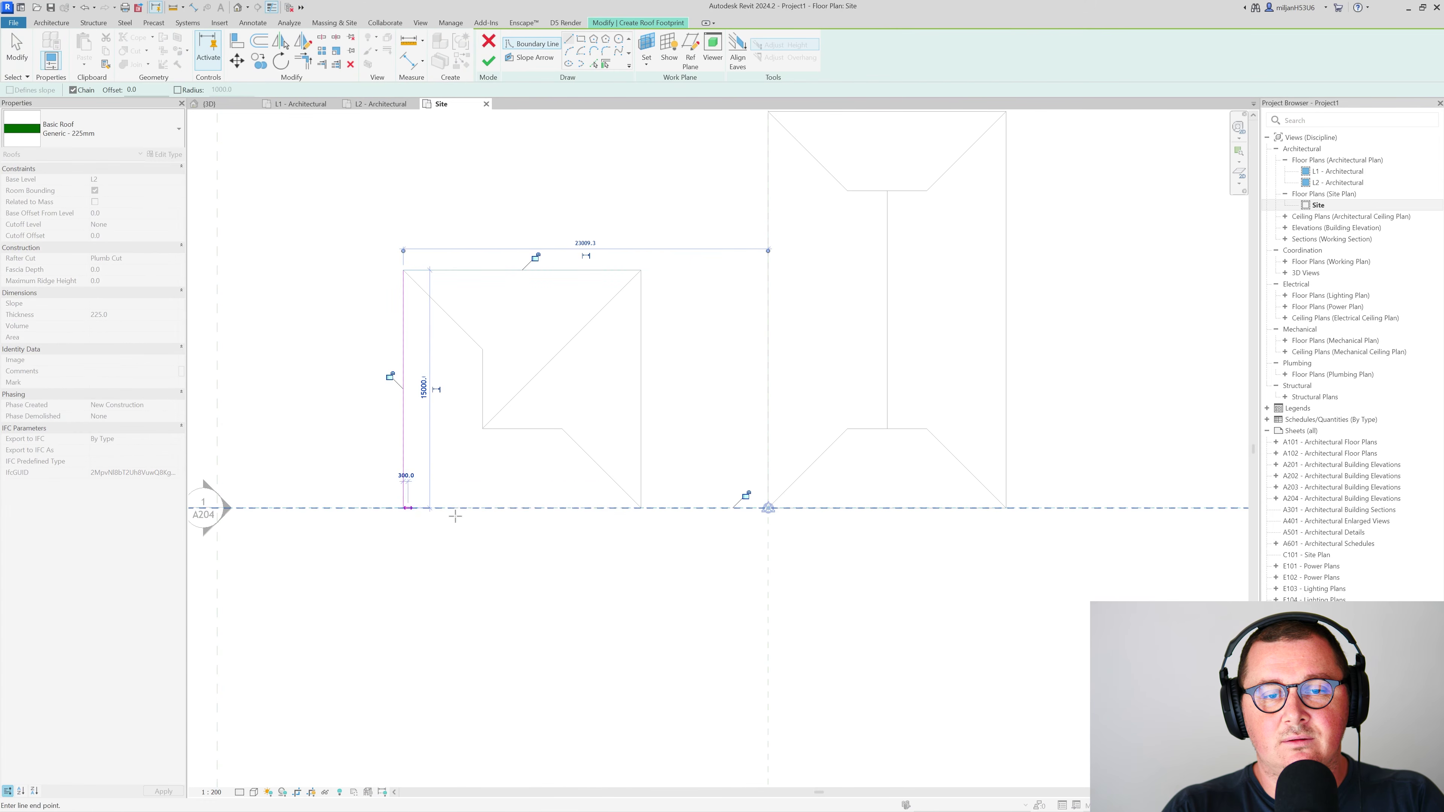
pyautogui.click(641, 508)
pyautogui.click(594, 64)
pyautogui.click(532, 437)
pyautogui.click(472, 378)
pyautogui.click(394, 289)
pyautogui.click(17, 46)
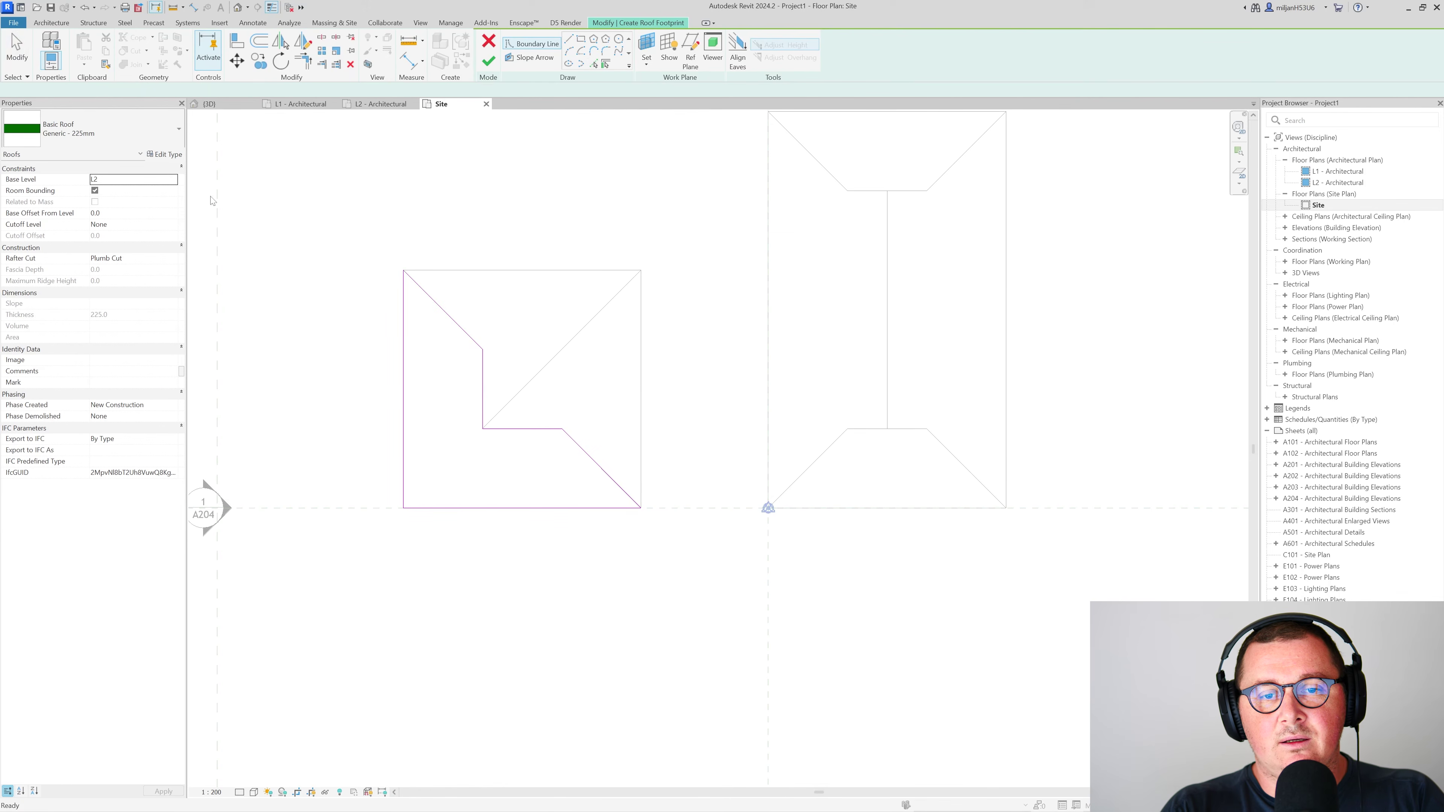
# Step: Finish the second roof with a 15° slope defined on its left and lower edges and inspect it in 3D
pyautogui.moveTo(445, 484); pyautogui.dragTo(370, 525)
pyautogui.click(95, 179)
pyautogui.click(108, 213)
pyautogui.write('15')
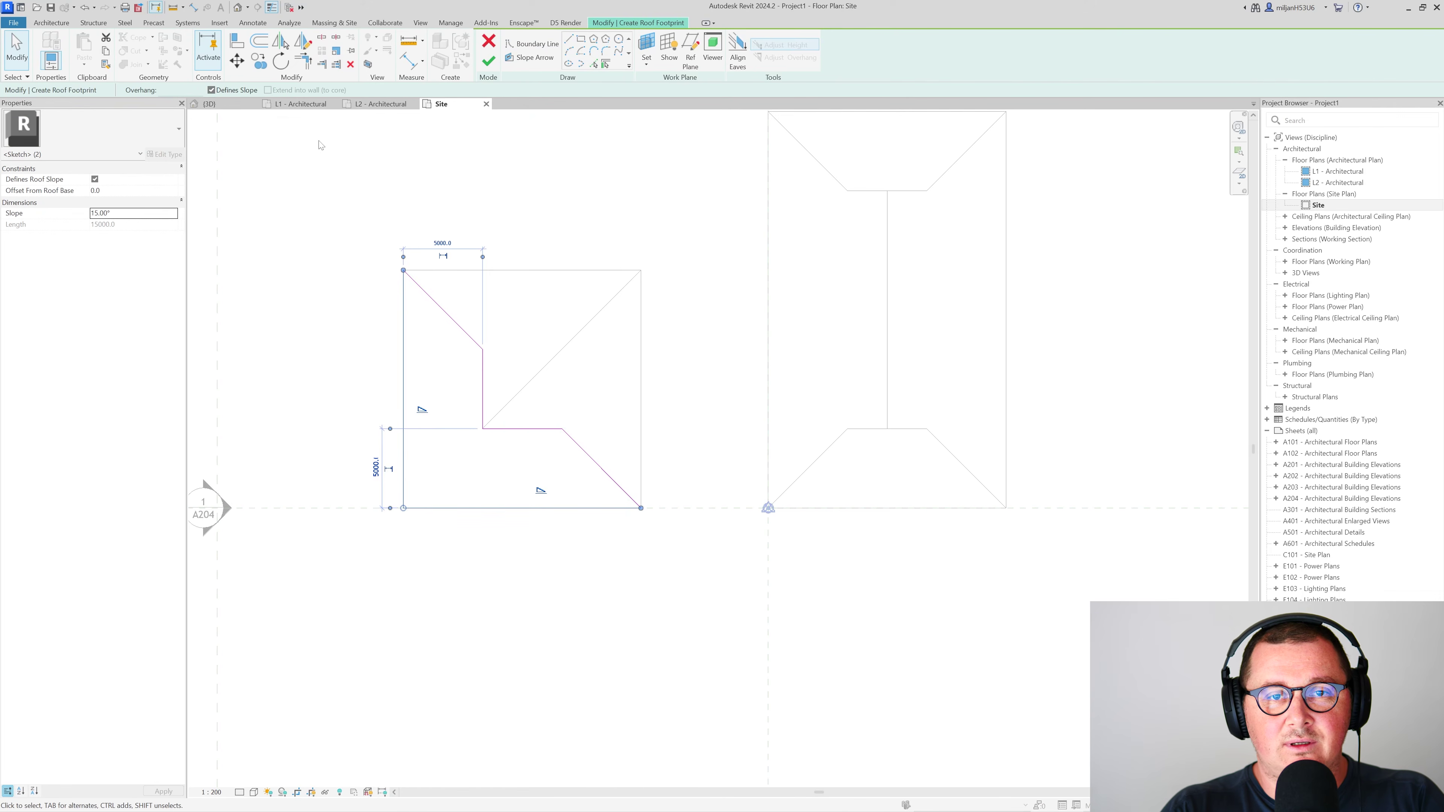
pyautogui.click(209, 104)
pyautogui.click(488, 61)
pyautogui.click(311, 301)
pyautogui.keyDown('shift'); pyautogui.moveTo(312, 302); pyautogui.dragTo(490, 449, button='middle'); pyautogui.keyUp('shift')
pyautogui.click(395, 374)
pyautogui.click(592, 545)
pyautogui.keyDown('shift'); pyautogui.moveTo(592, 545); pyautogui.dragTo(565, 570, button='middle'); pyautogui.keyUp('shift')
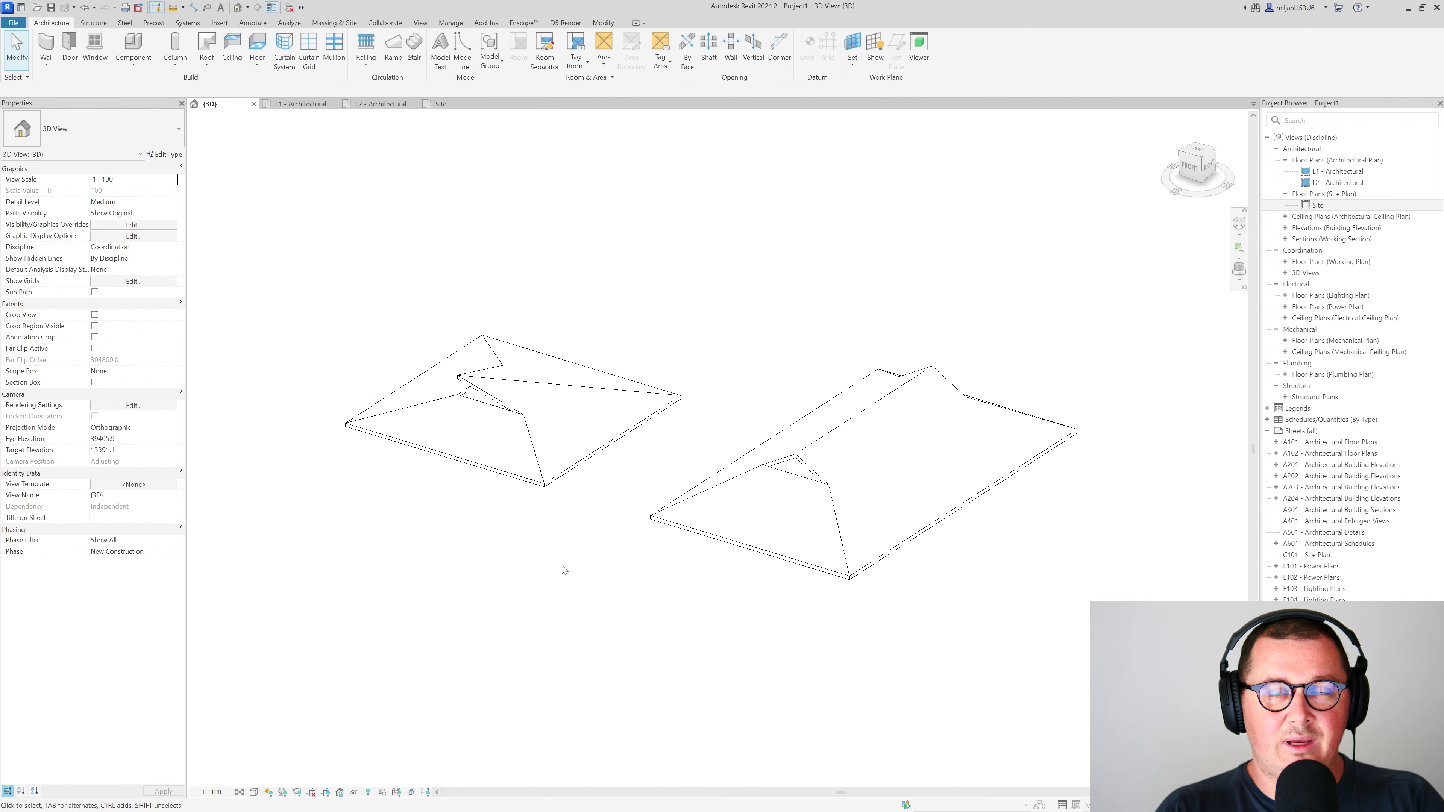